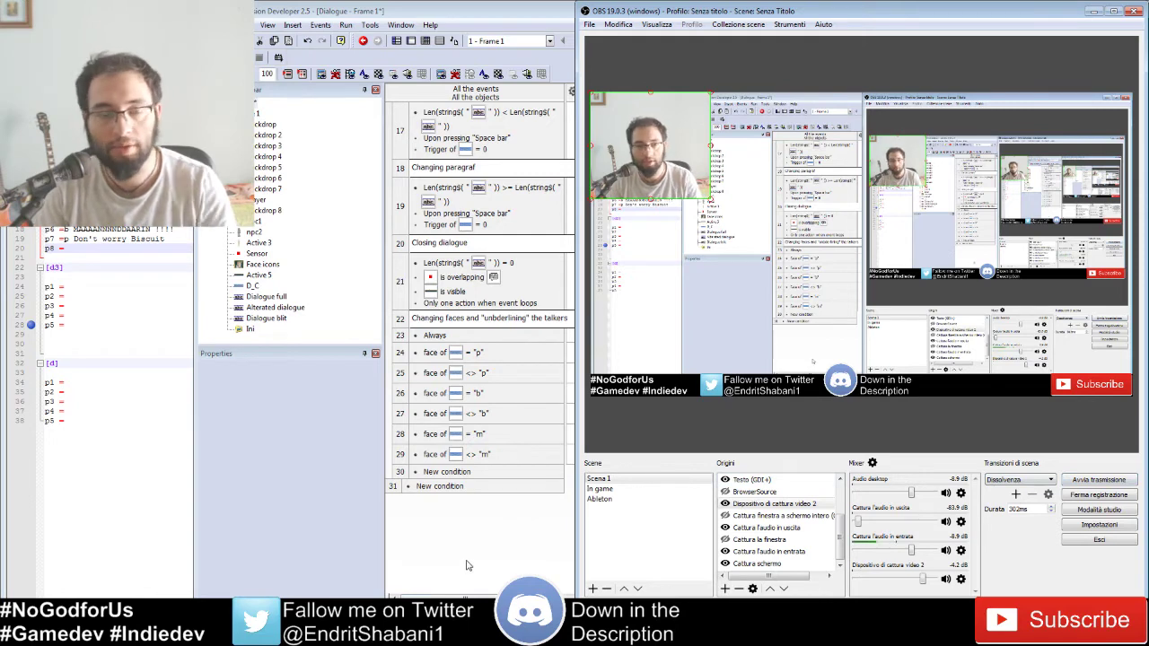
# Step: Bring the Dialogue frame's event editor, showing the face events 23–29, in front of the recorder
pyautogui.click(469, 577)
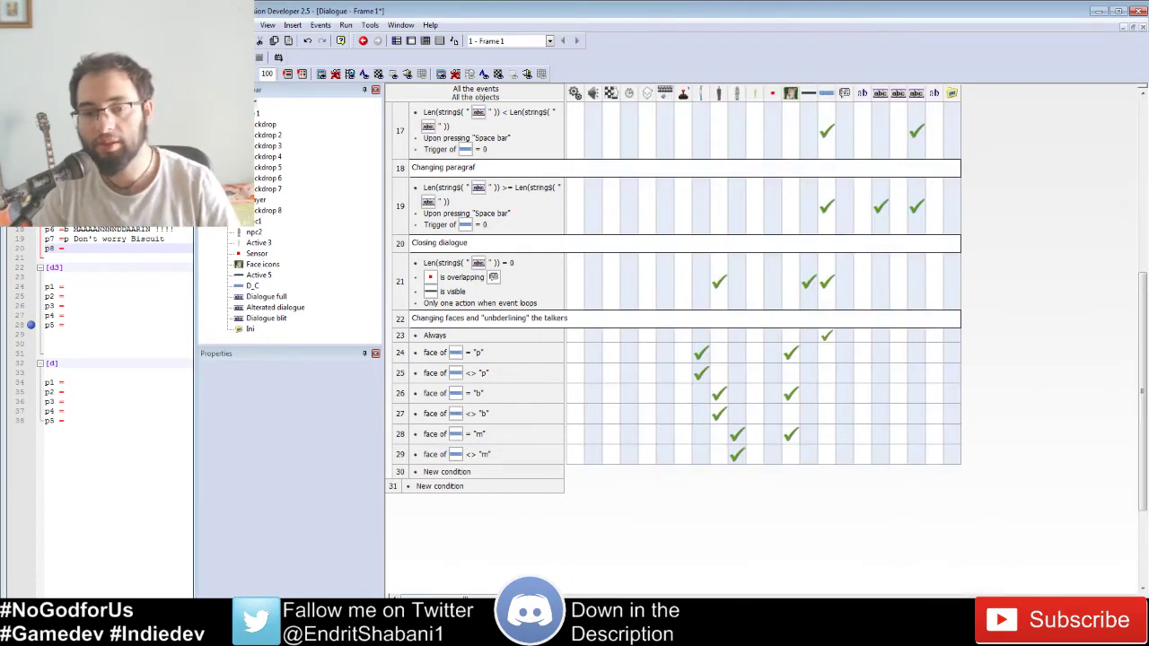
pyautogui.click(468, 625)
pyautogui.click(468, 624)
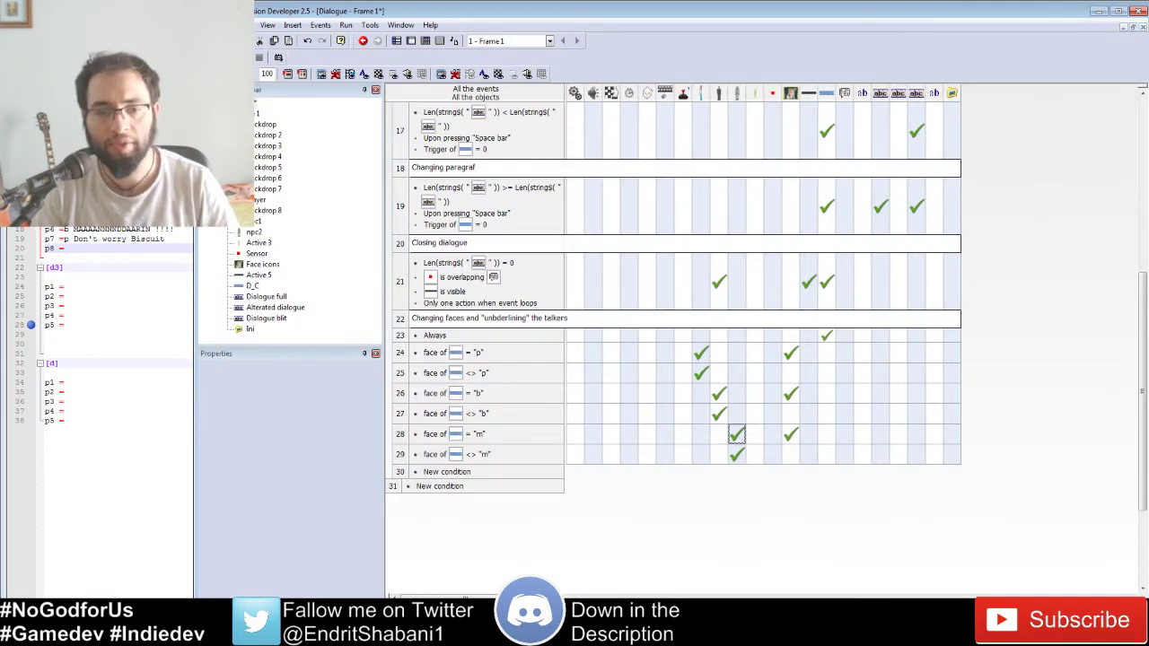
pyautogui.click(467, 624)
pyautogui.click(467, 625)
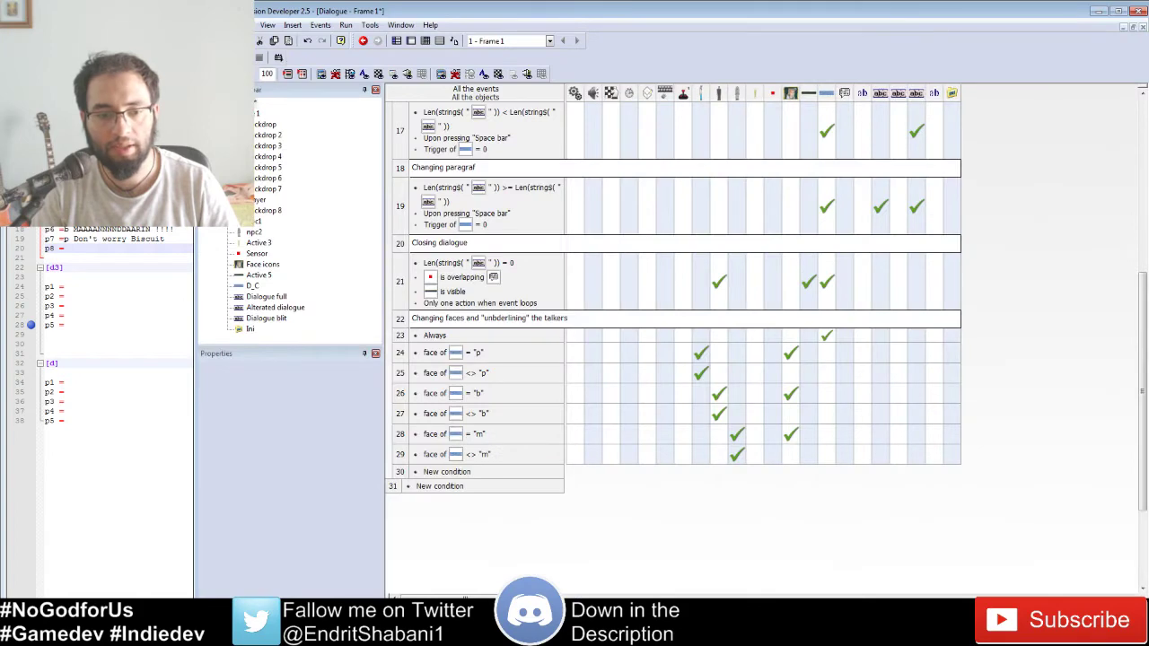
pyautogui.click(467, 625)
# Step: Show the checklist sticky note beside the editor and dismiss the Steam library window
pyautogui.click(467, 625)
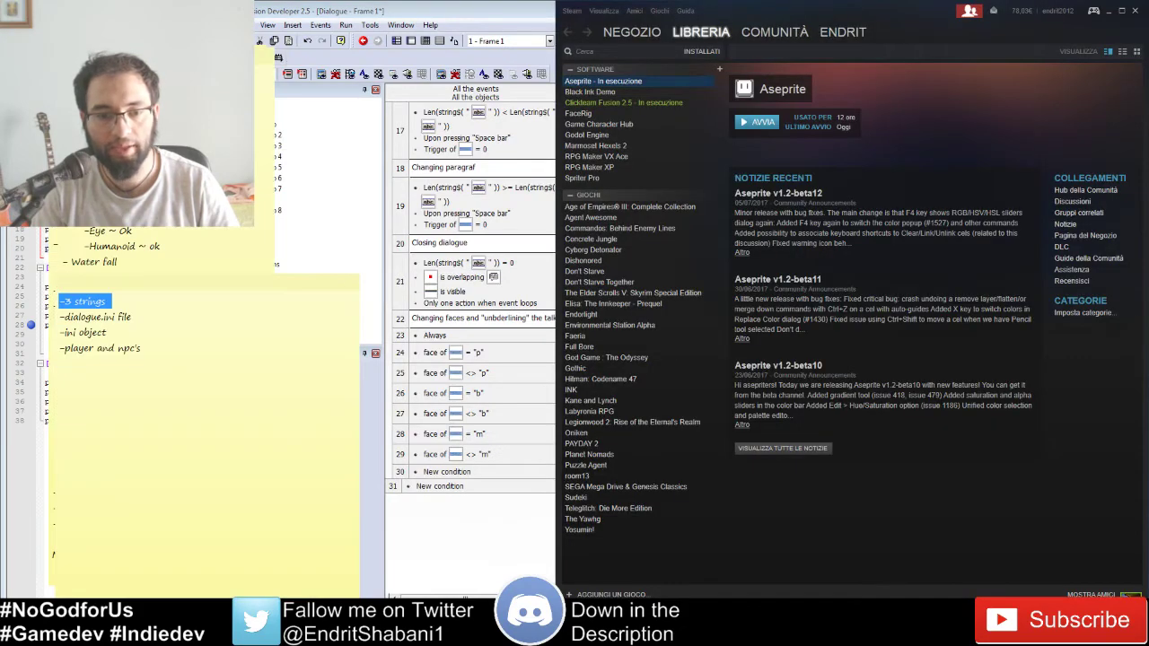
pyautogui.click(468, 625)
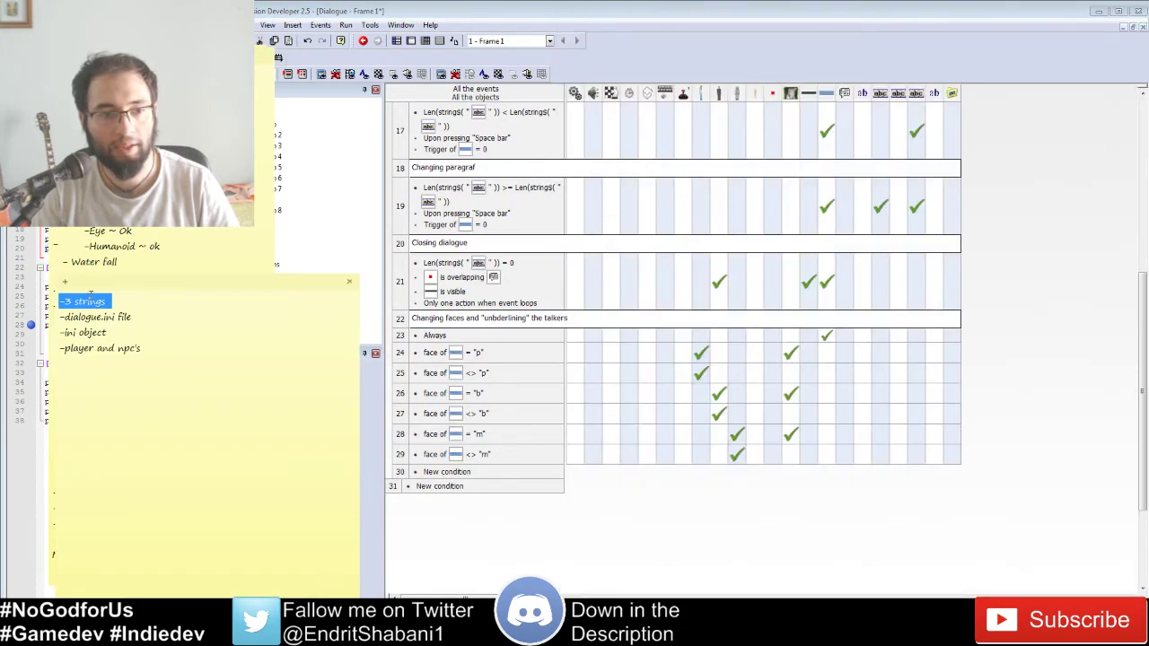
pyautogui.click(78, 296)
# Step: Highlight the checklist items: 3 strings, dialogue.ini file, ini object, and player and NPCs
pyautogui.doubleClick(104, 302)
pyautogui.doubleClick(125, 317)
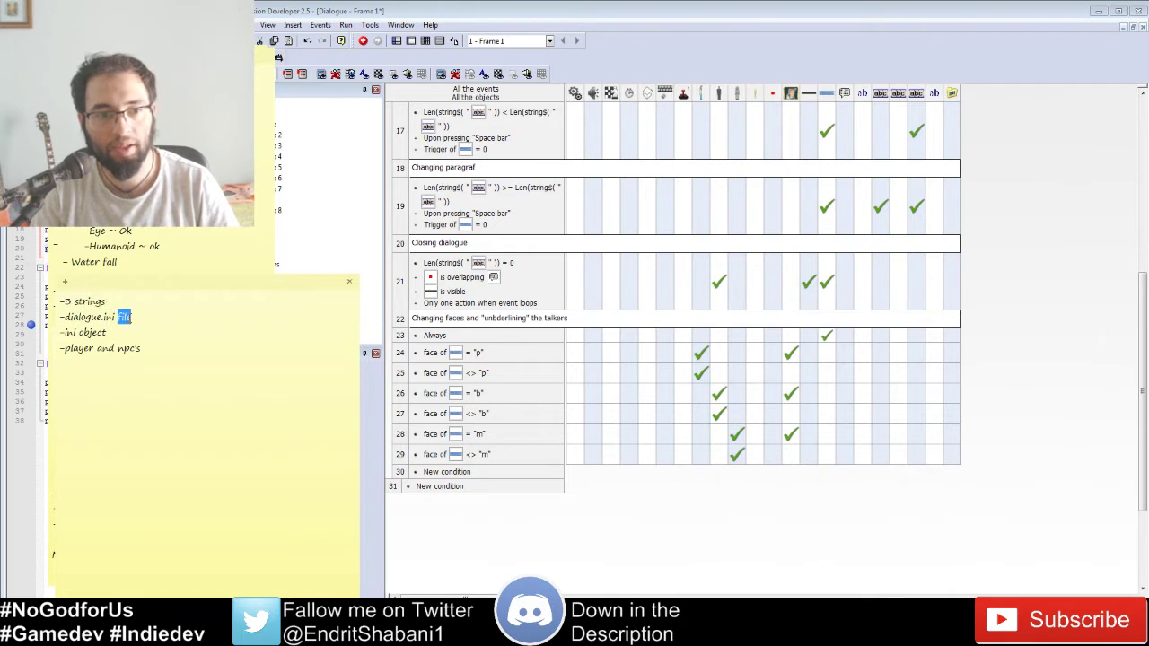
pyautogui.tripleClick(104, 333)
pyautogui.click(119, 317)
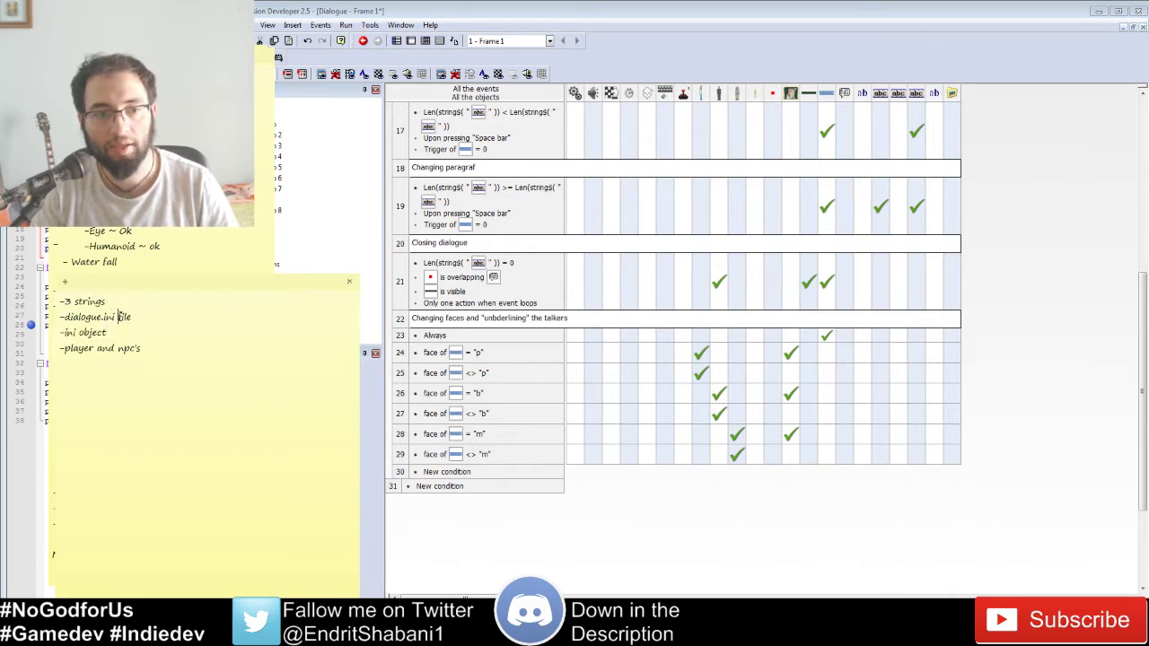
pyautogui.doubleClick(91, 332)
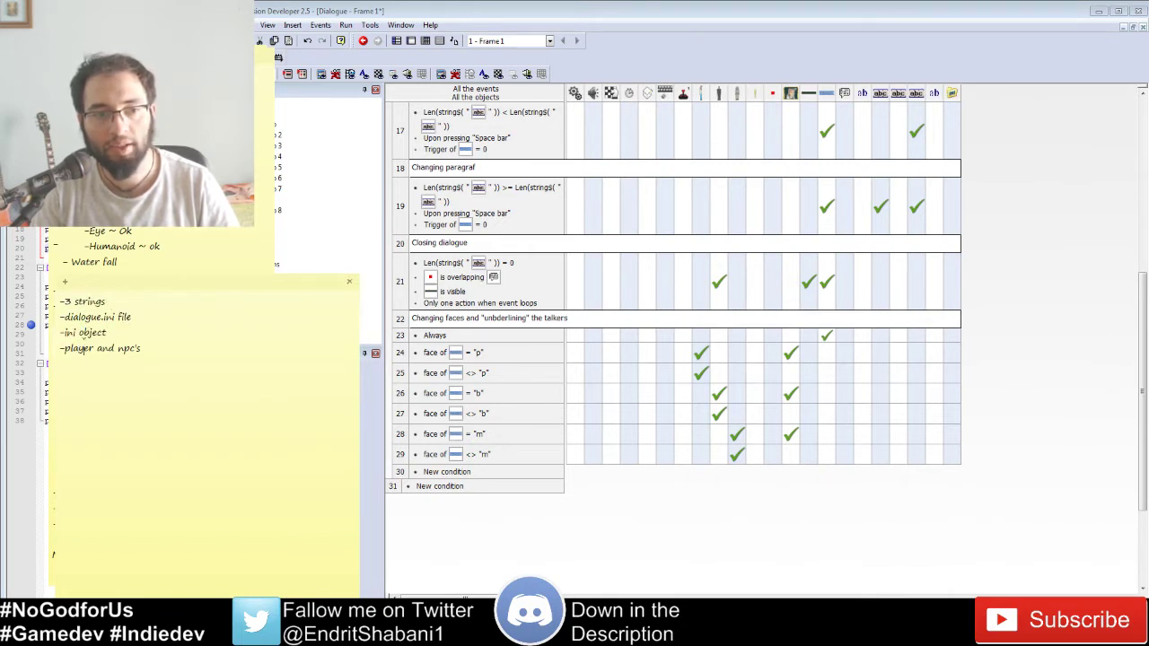
pyautogui.doubleClick(81, 347)
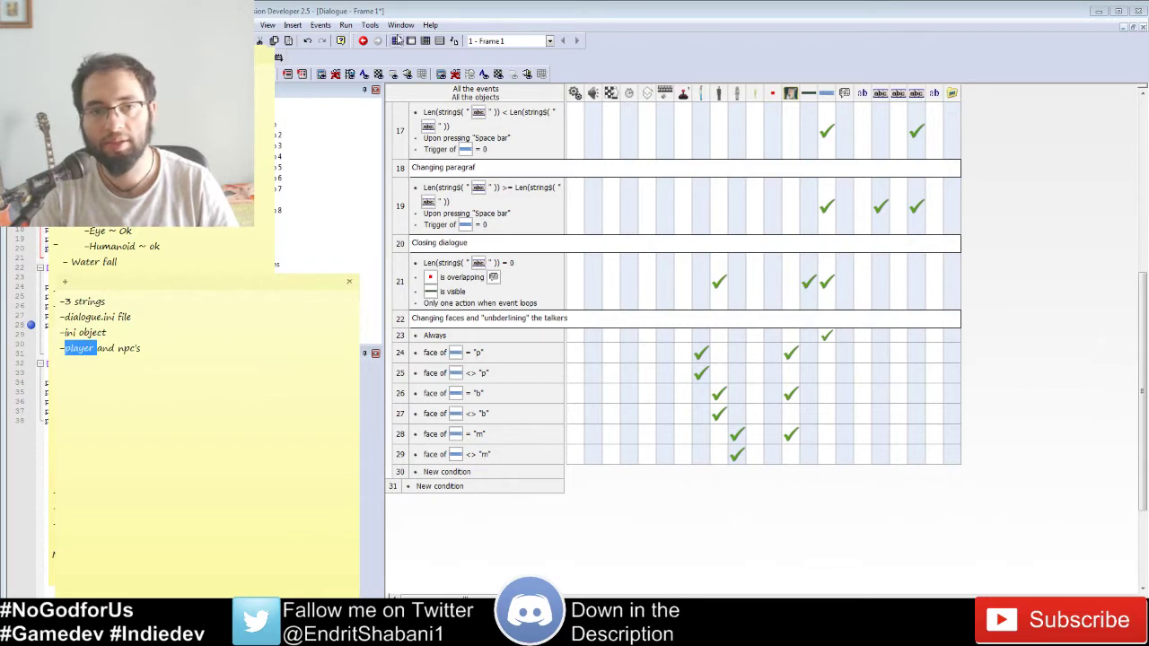
pyautogui.click(596, 19)
# Step: Run the frame with F8, walk the player beside the NPCs, and start the 'Hello guys !' dialogue
pyautogui.click(736, 434)
pyautogui.press('F8')
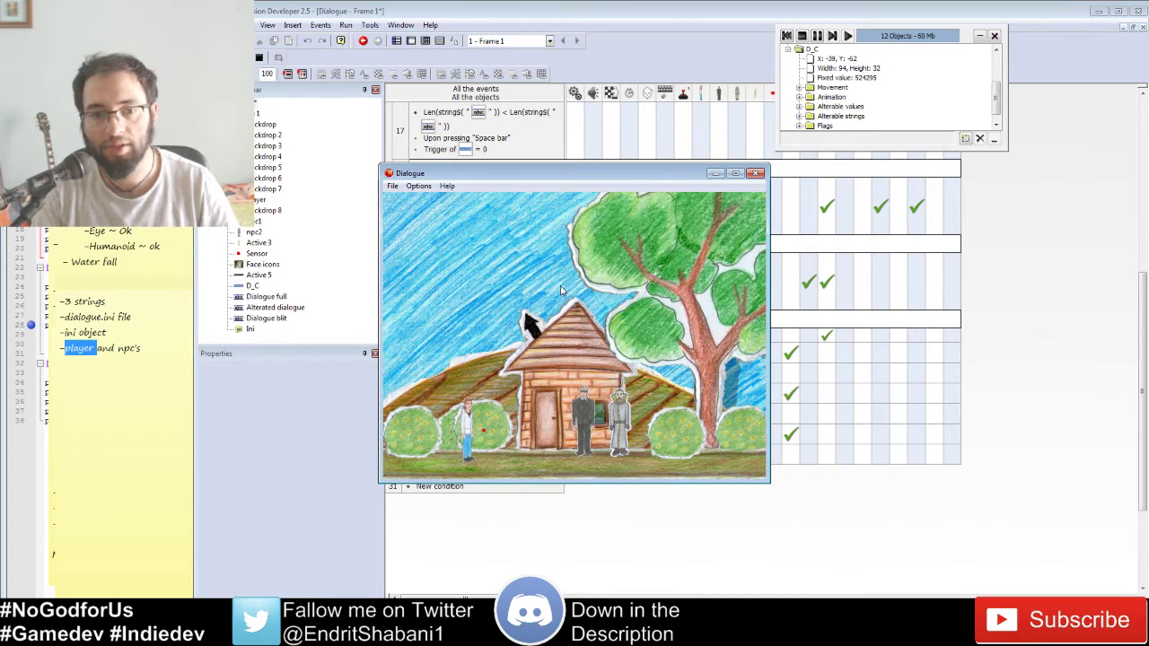
pyautogui.press('Right')
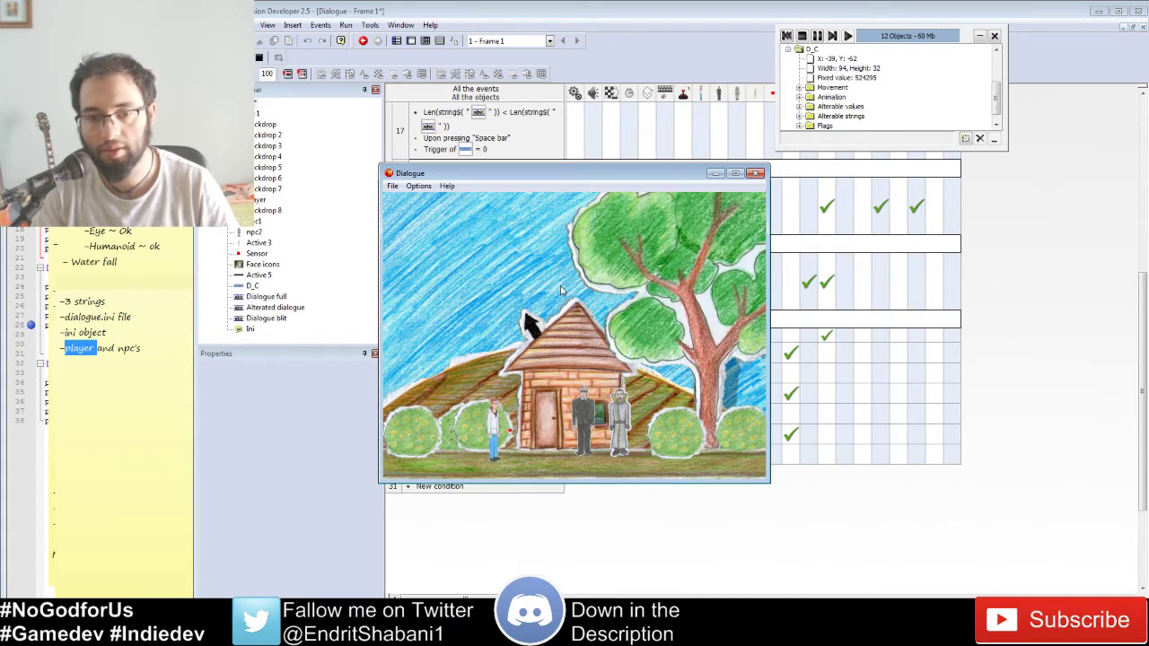
pyautogui.press('Right')
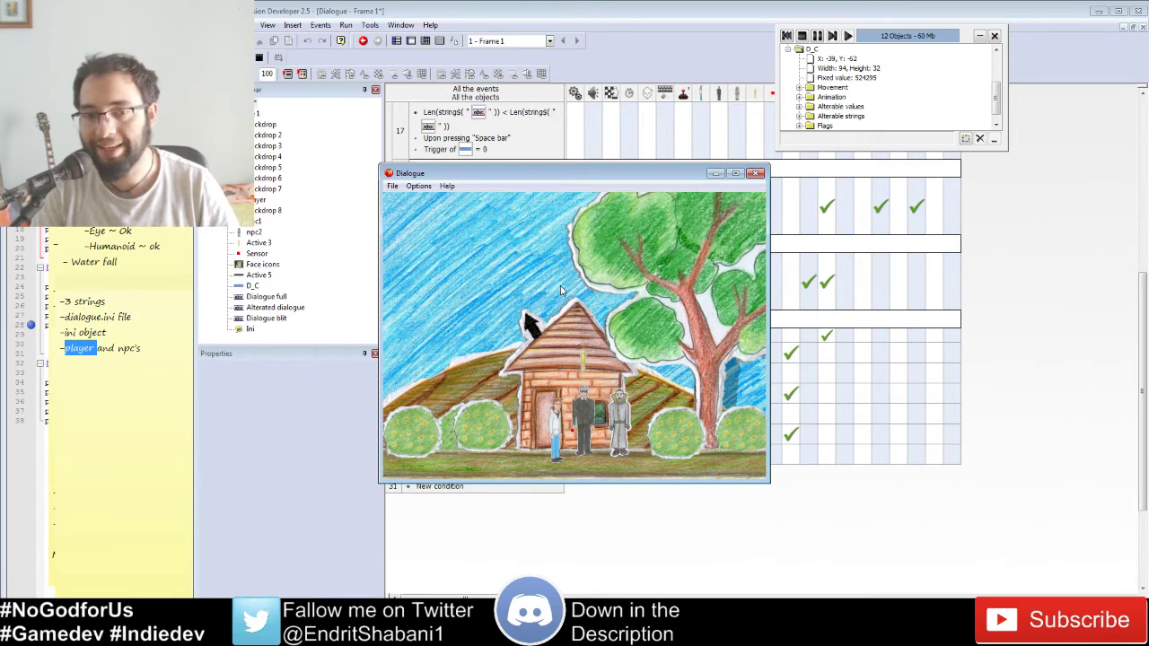
pyautogui.press('Right')
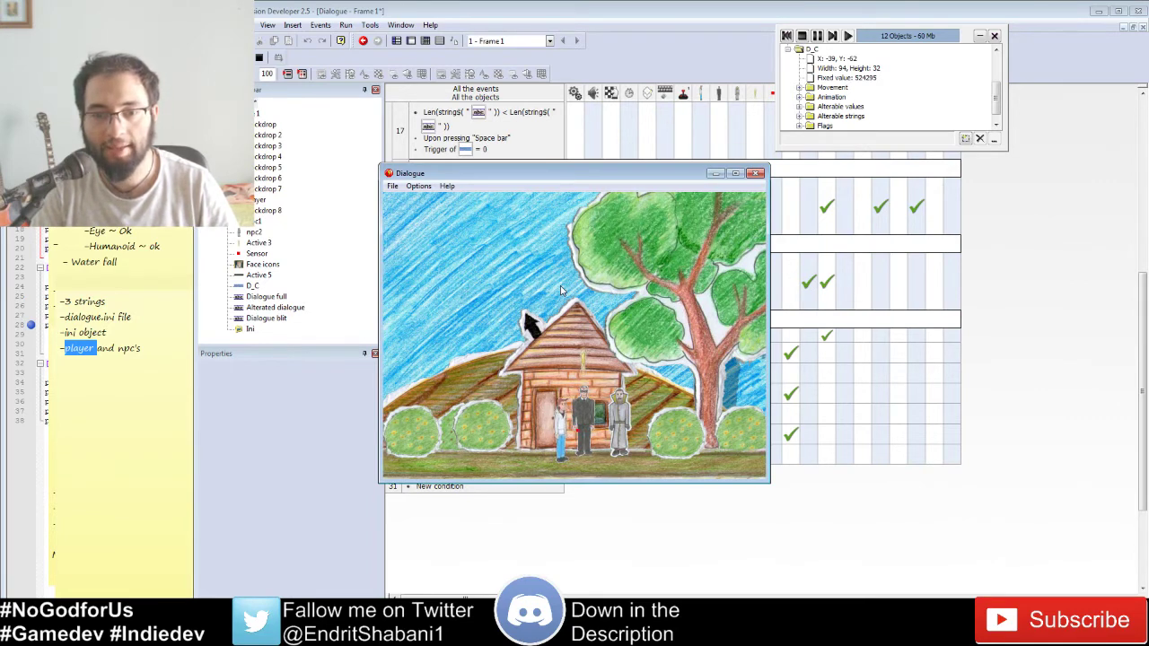
pyautogui.press('Left')
pyautogui.press('Right')
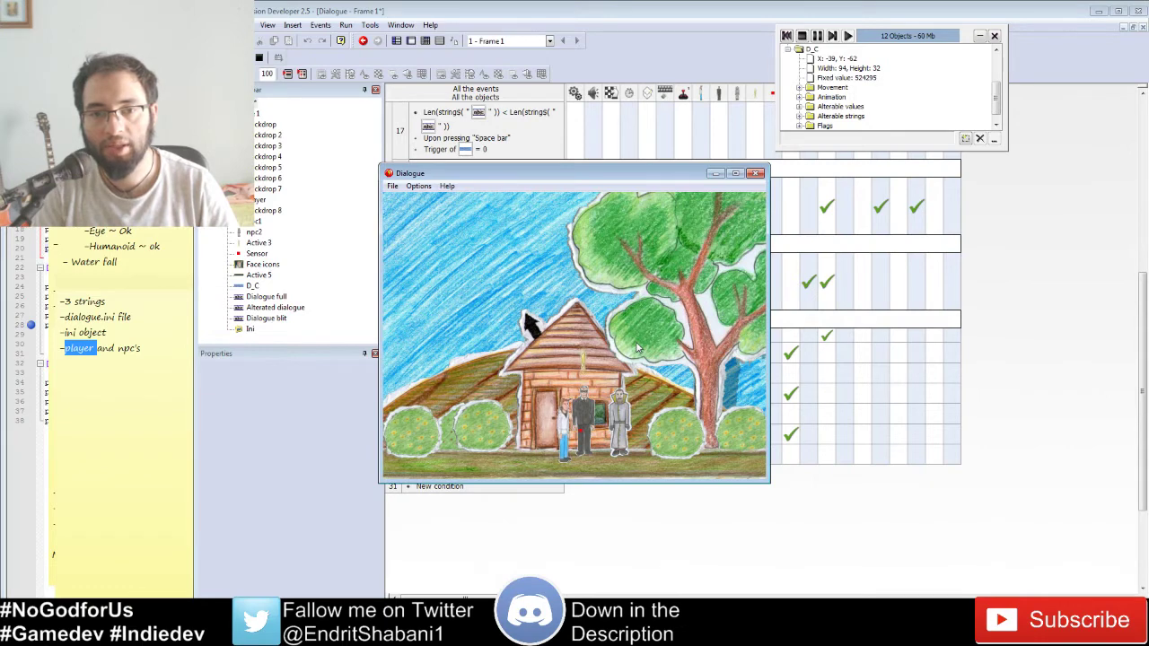
pyautogui.press('space')
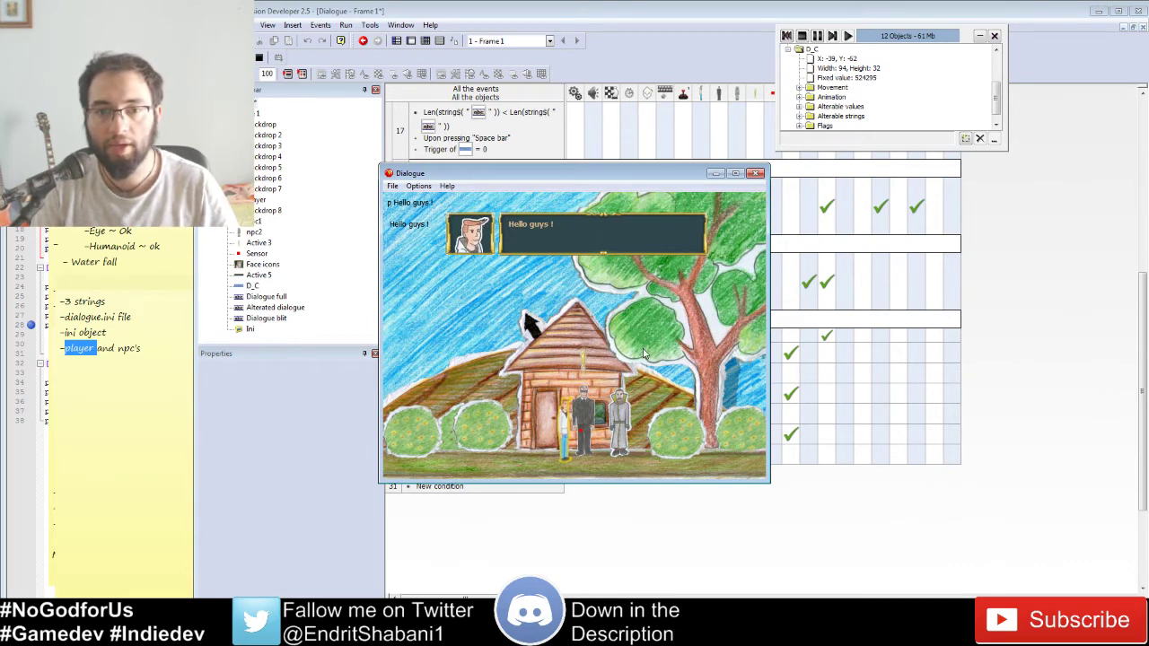
# Step: Advance through the first conversation's lines until the dialogue box closes
pyautogui.press('space')
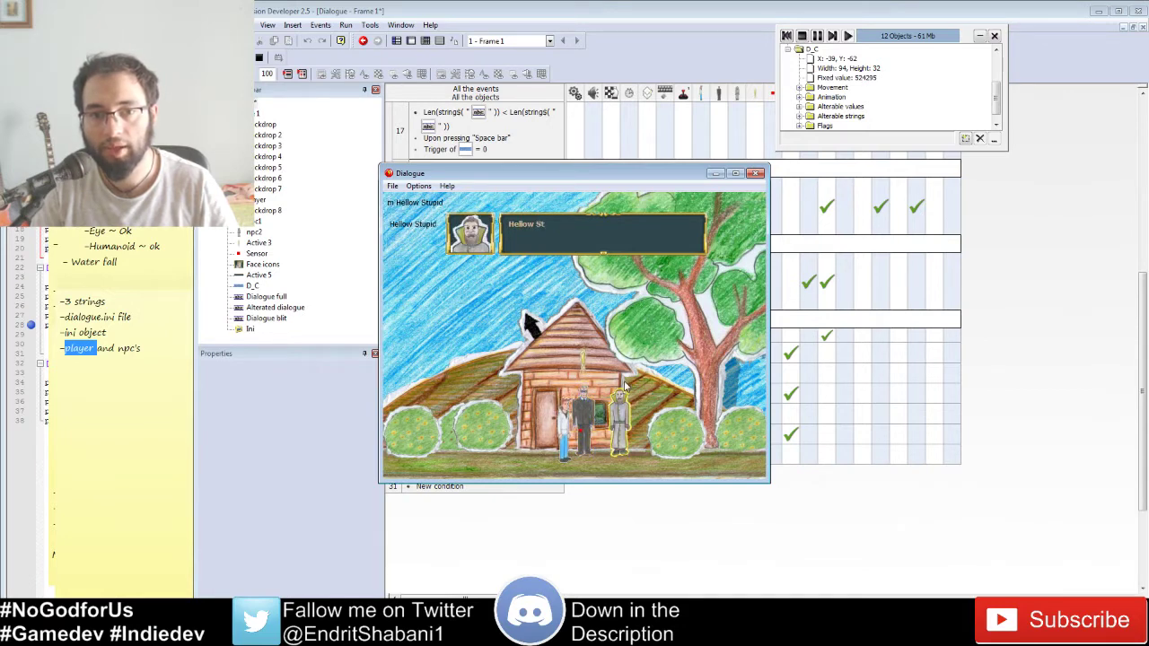
pyautogui.press('space')
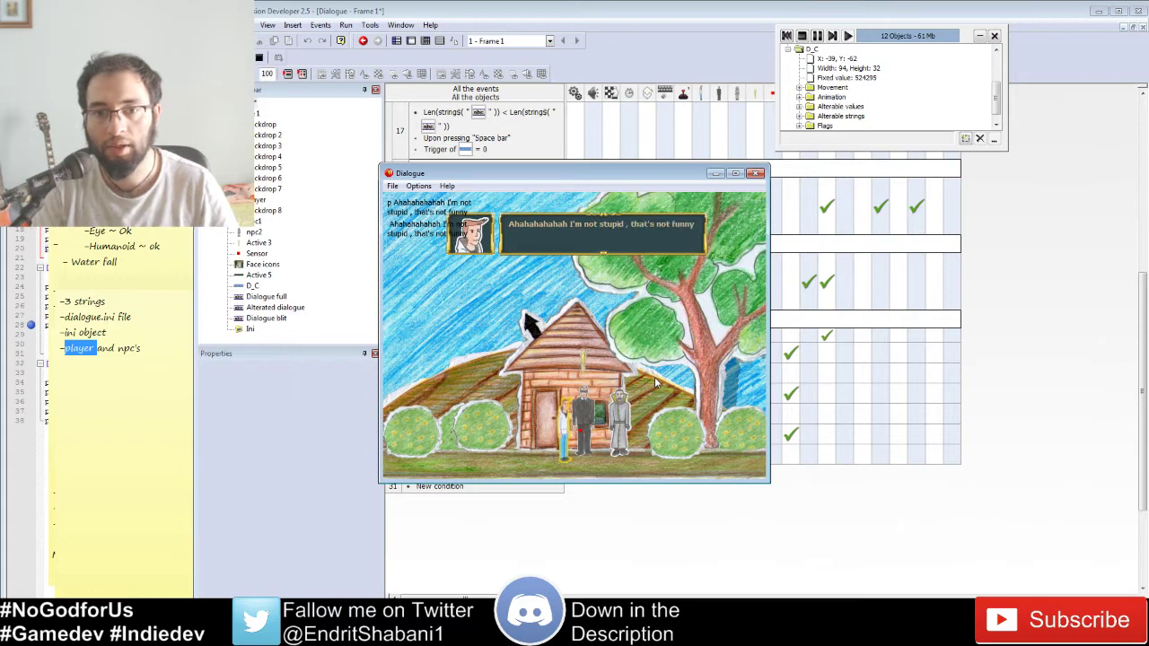
pyautogui.press('space')
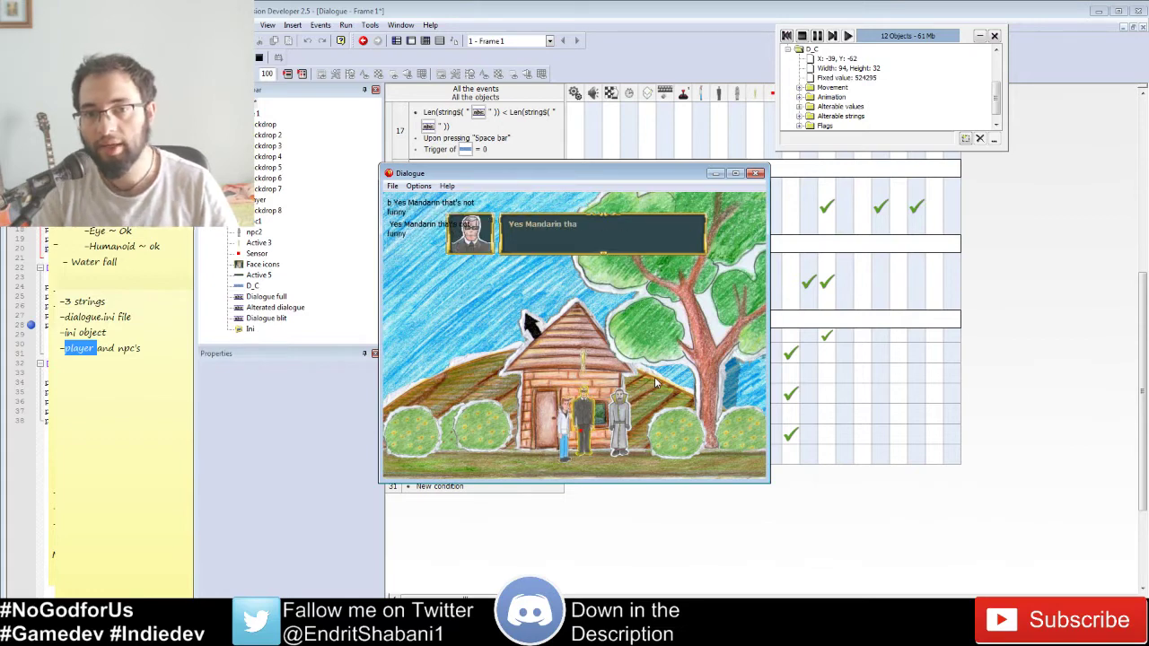
pyautogui.press('space')
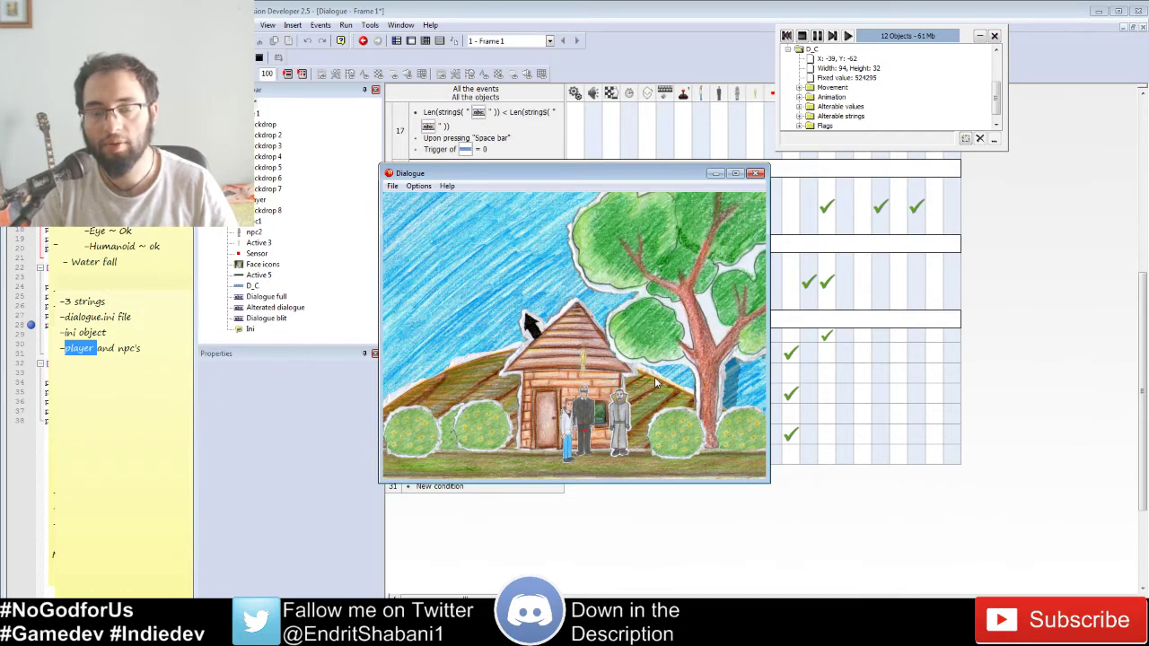
# Step: Start the next NPC conversation and play it through to its last line
pyautogui.press('space')
pyautogui.press('space')
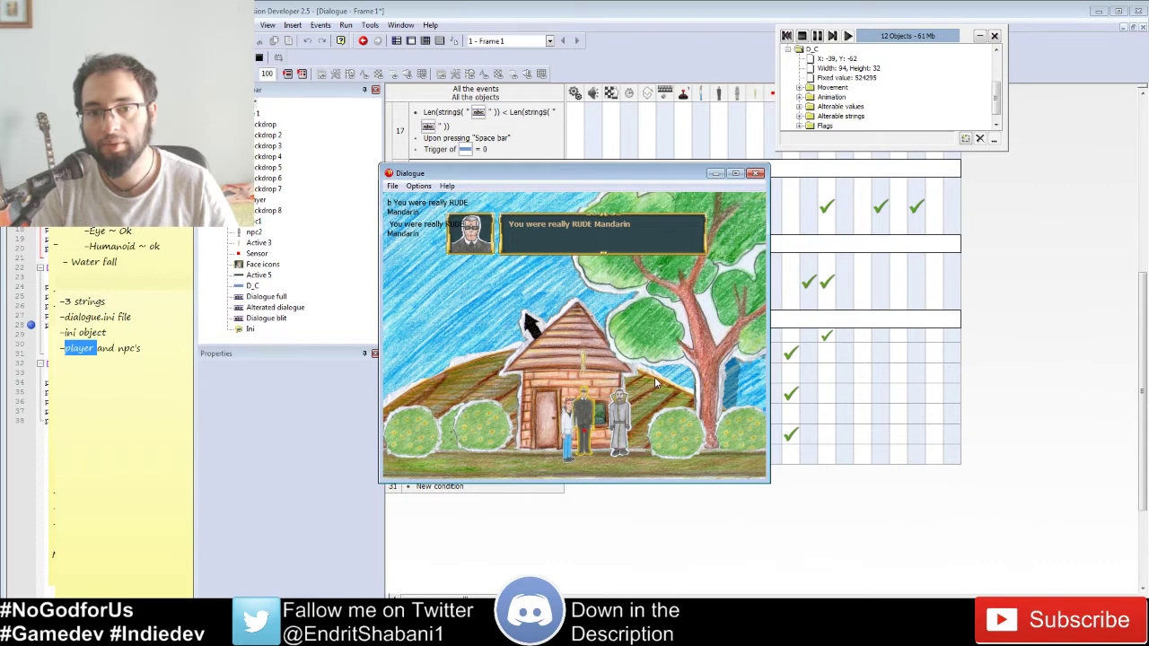
pyautogui.press('space')
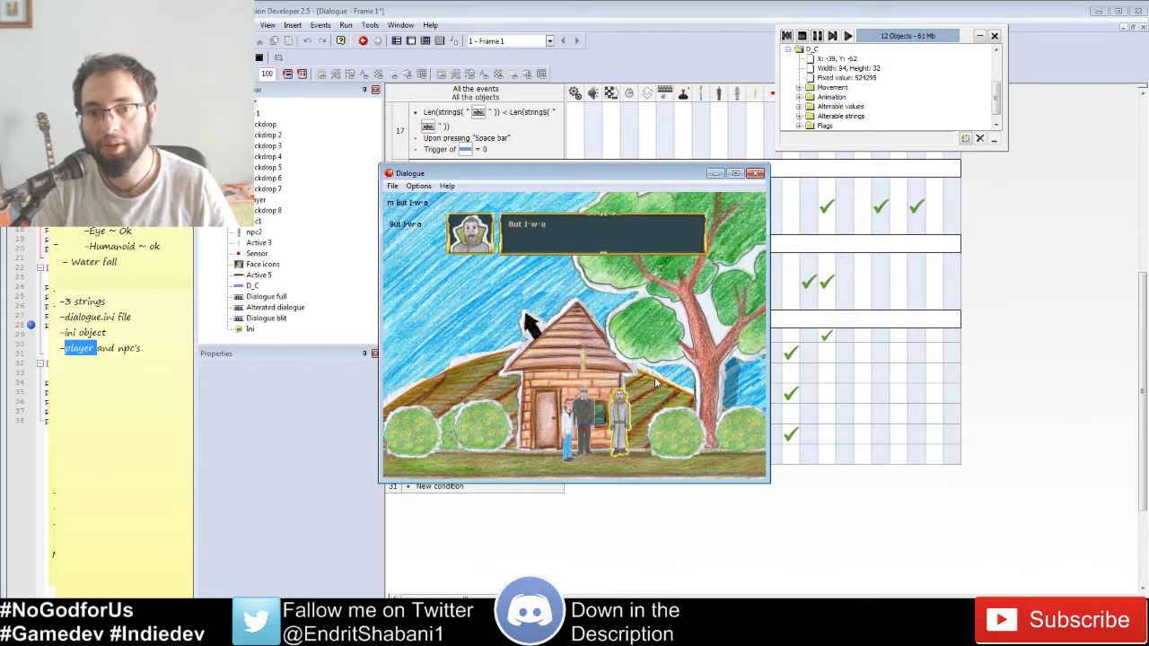
pyautogui.press('space')
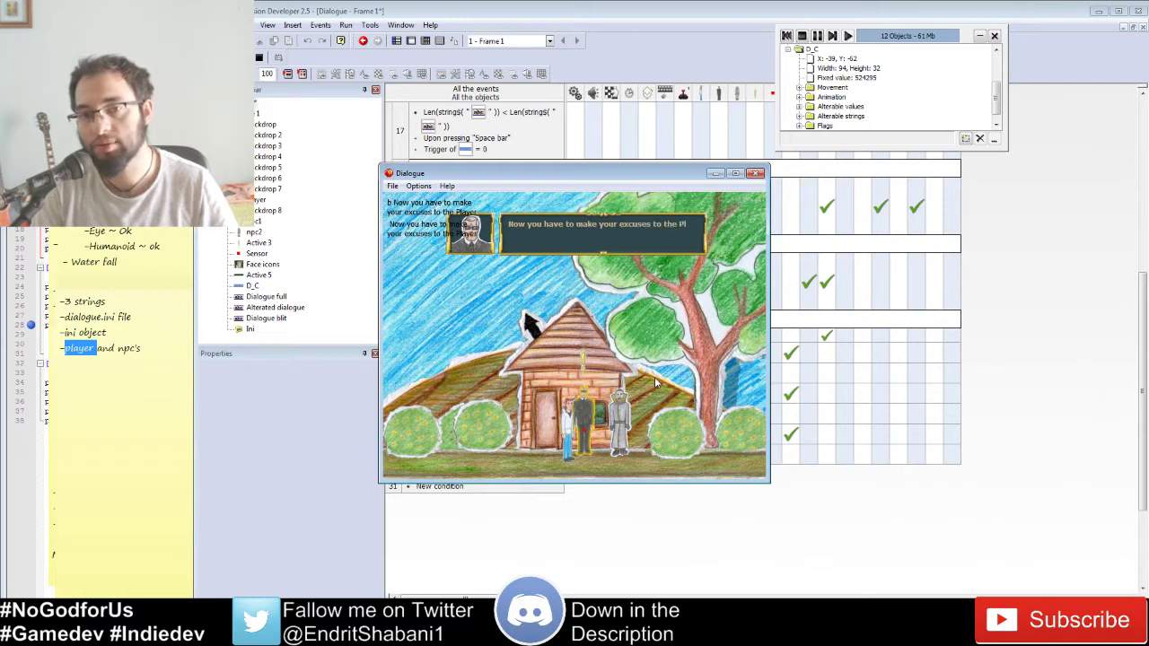
pyautogui.press('space')
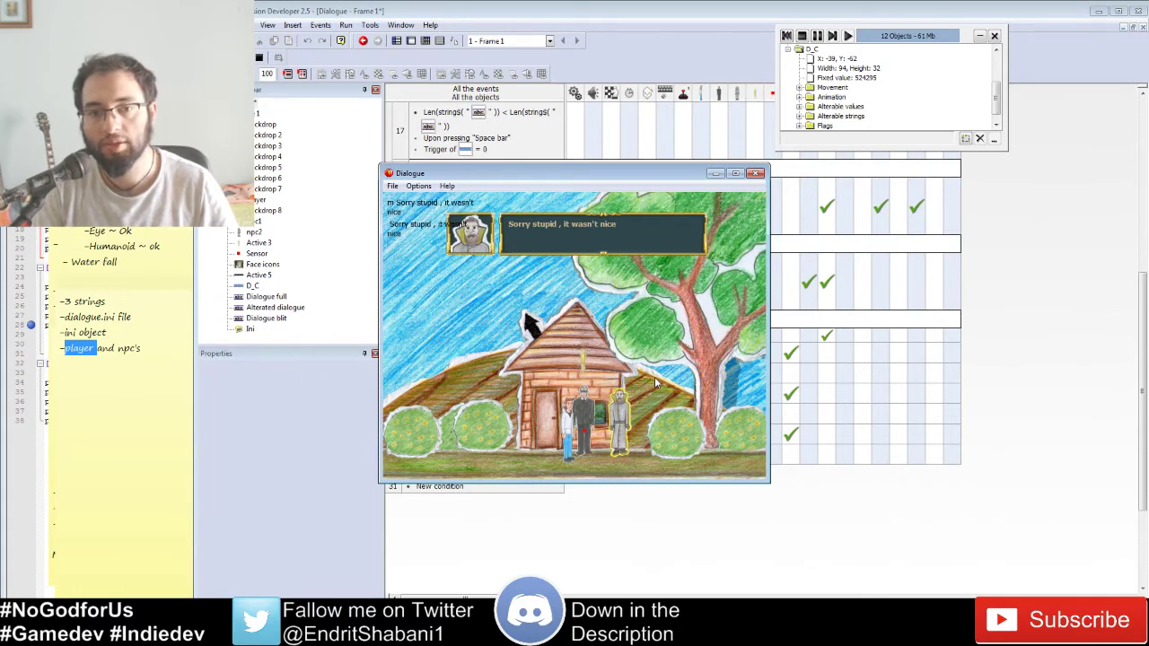
pyautogui.press('space')
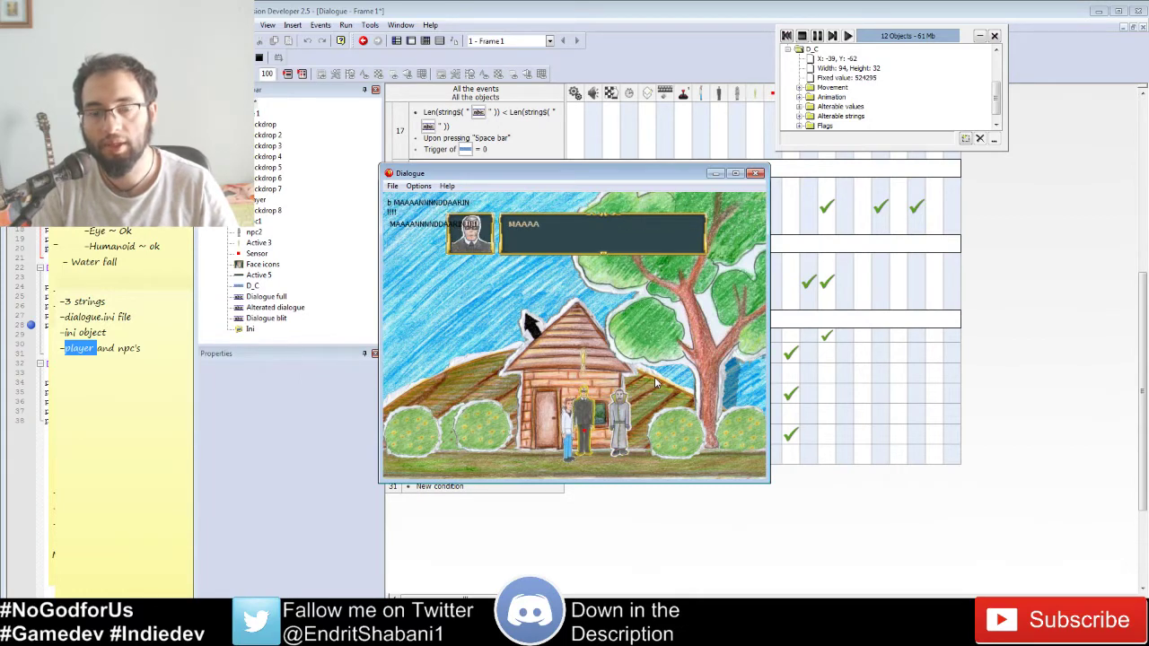
pyautogui.press('space')
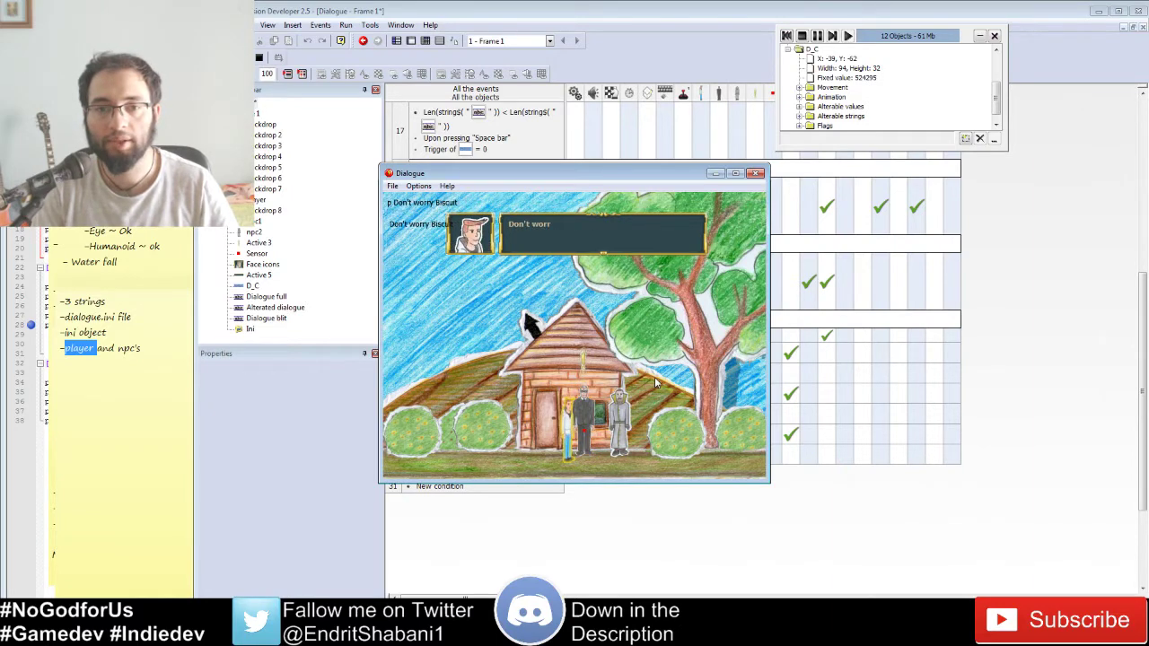
pyautogui.press('space')
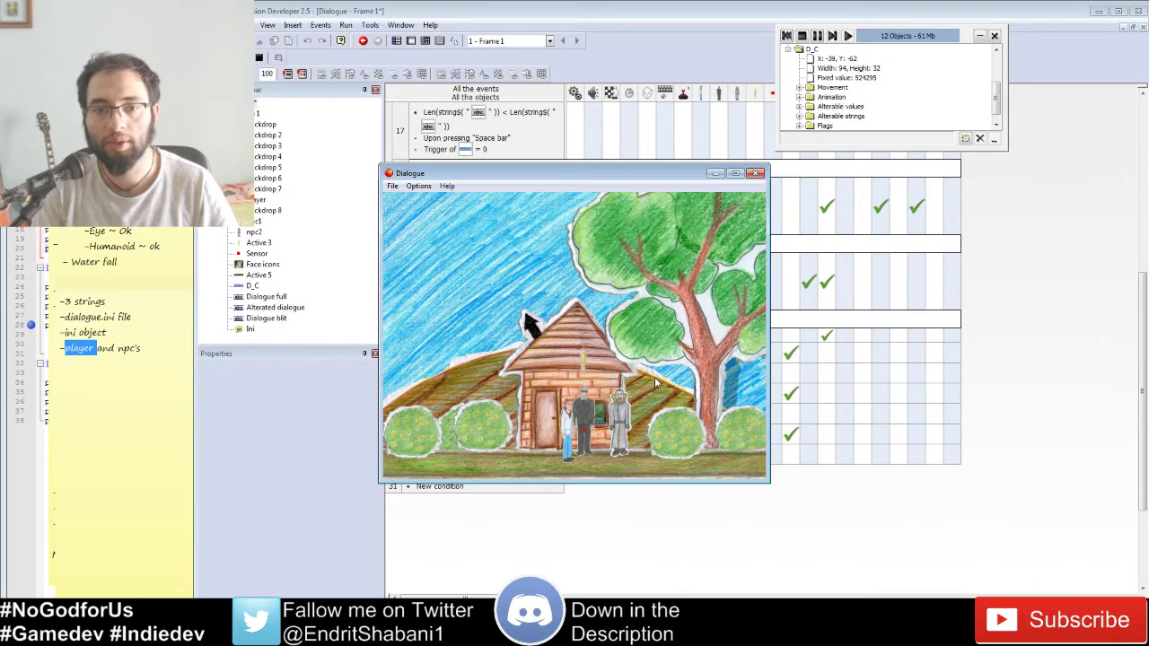
# Step: Walk the player left and right around the house and back to the NPC
pyautogui.press('Left')
pyautogui.press('Right')
pyautogui.press('Right')
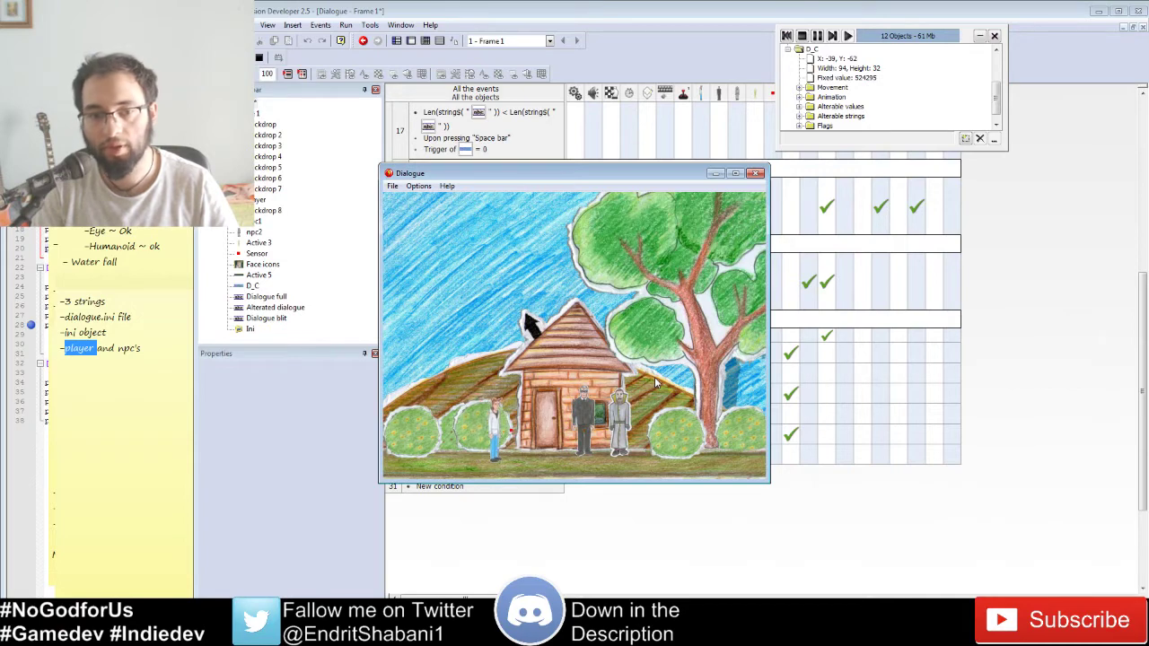
pyautogui.press('Right')
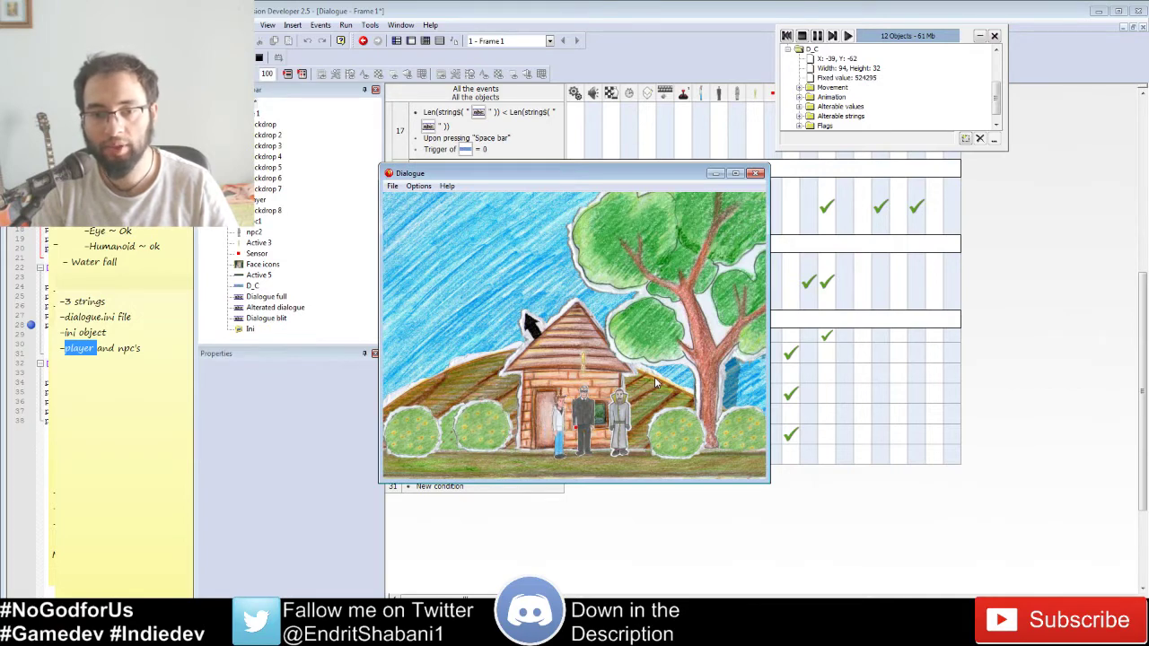
pyautogui.press('Left')
pyautogui.press('Right')
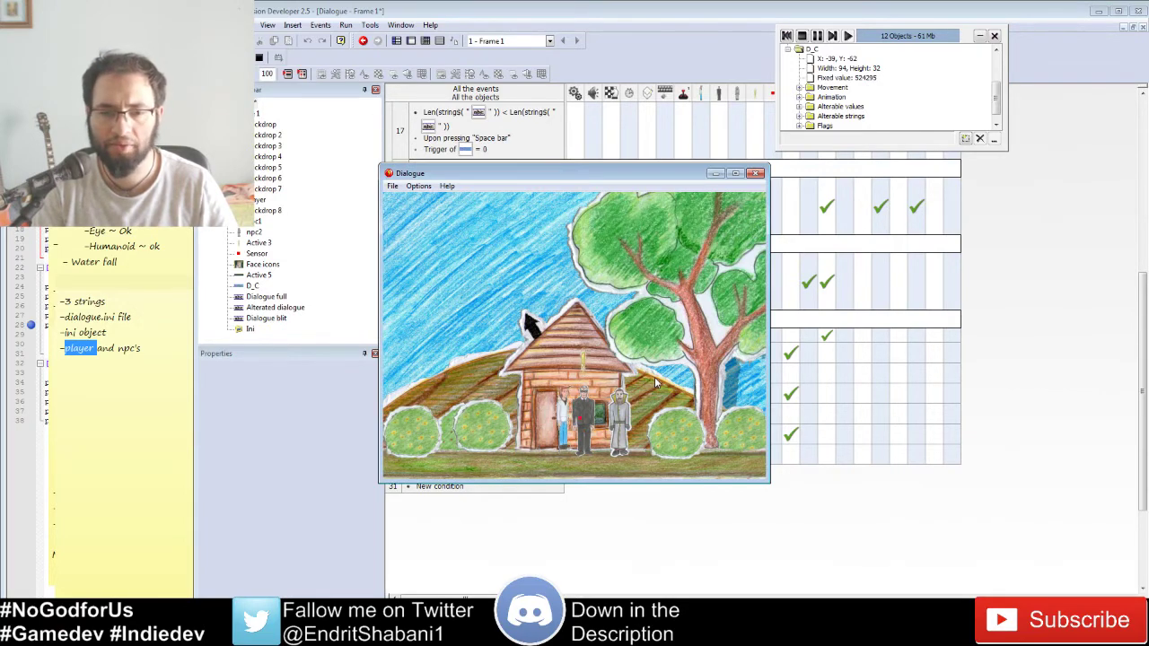
pyautogui.press('Left')
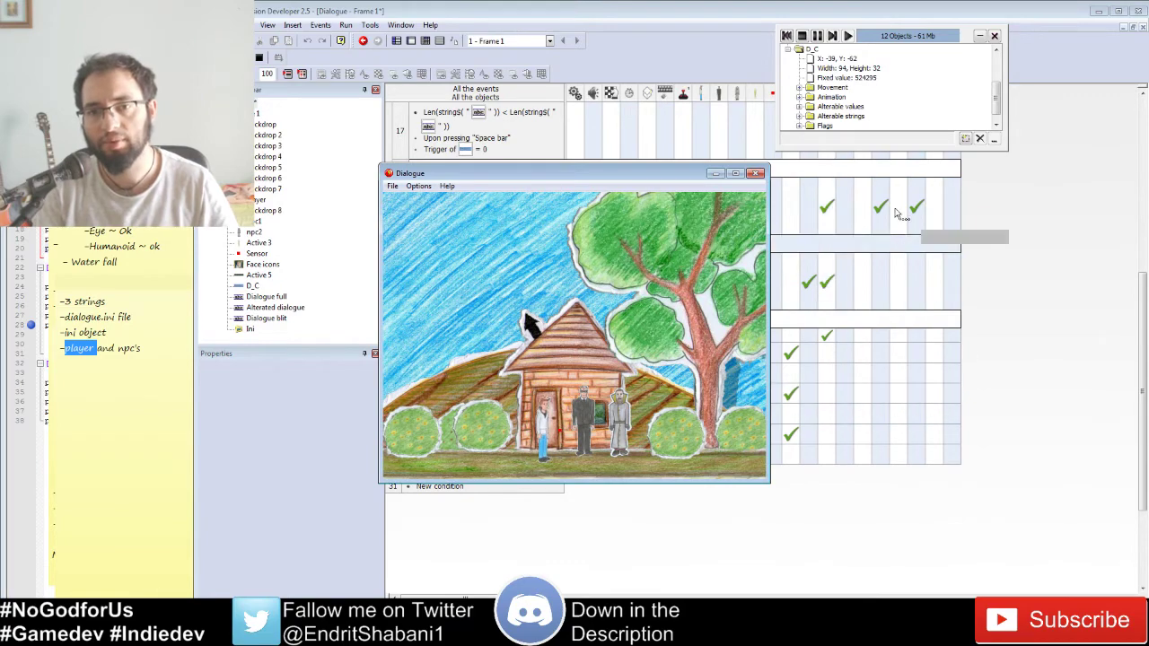
# Step: Stop the test game and return to the Dialogue frame layout in the Frame Editor
pyautogui.click(801, 35)
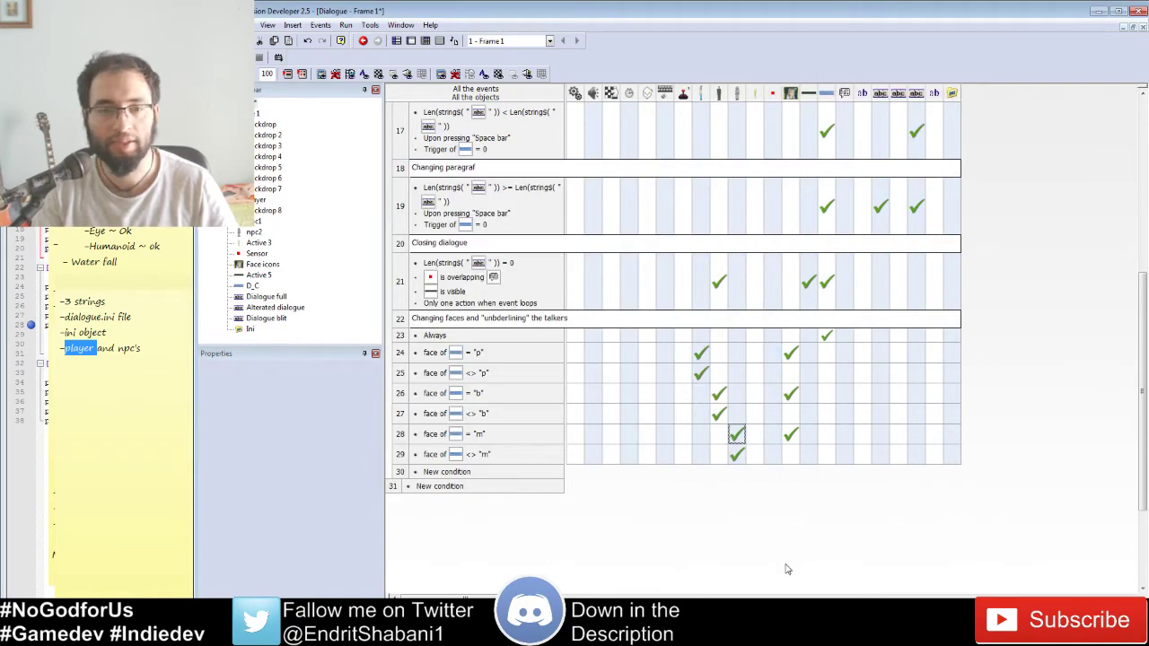
pyautogui.scroll(5, 773, 540)
pyautogui.scroll(-5, 774, 539)
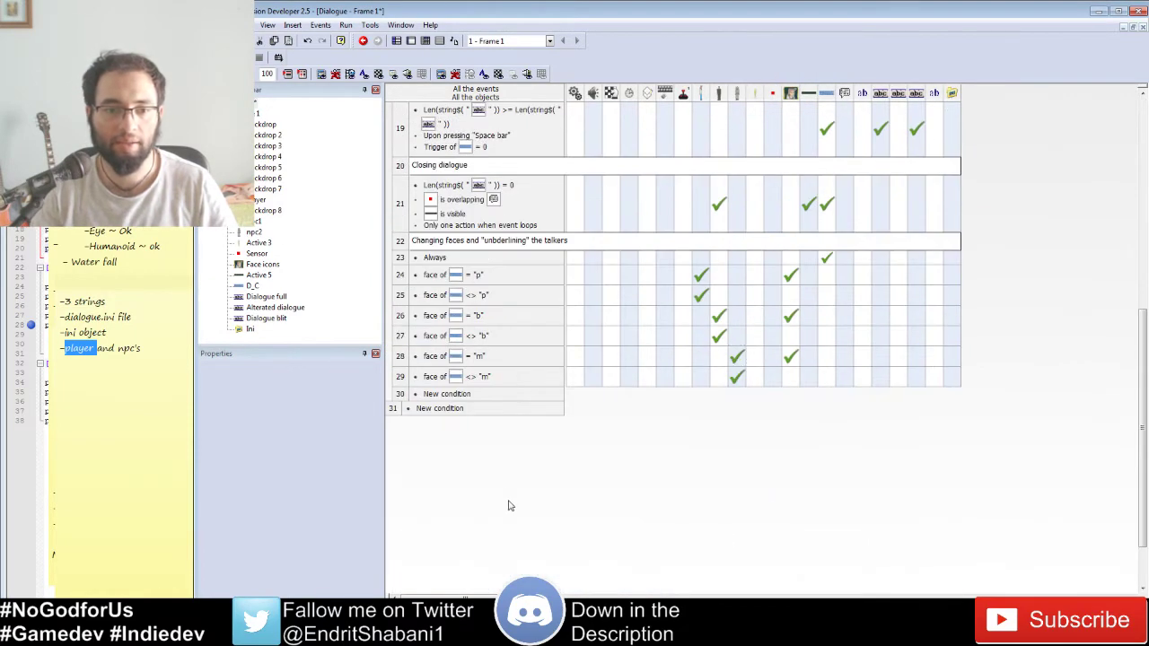
pyautogui.scroll(5, 628, 183)
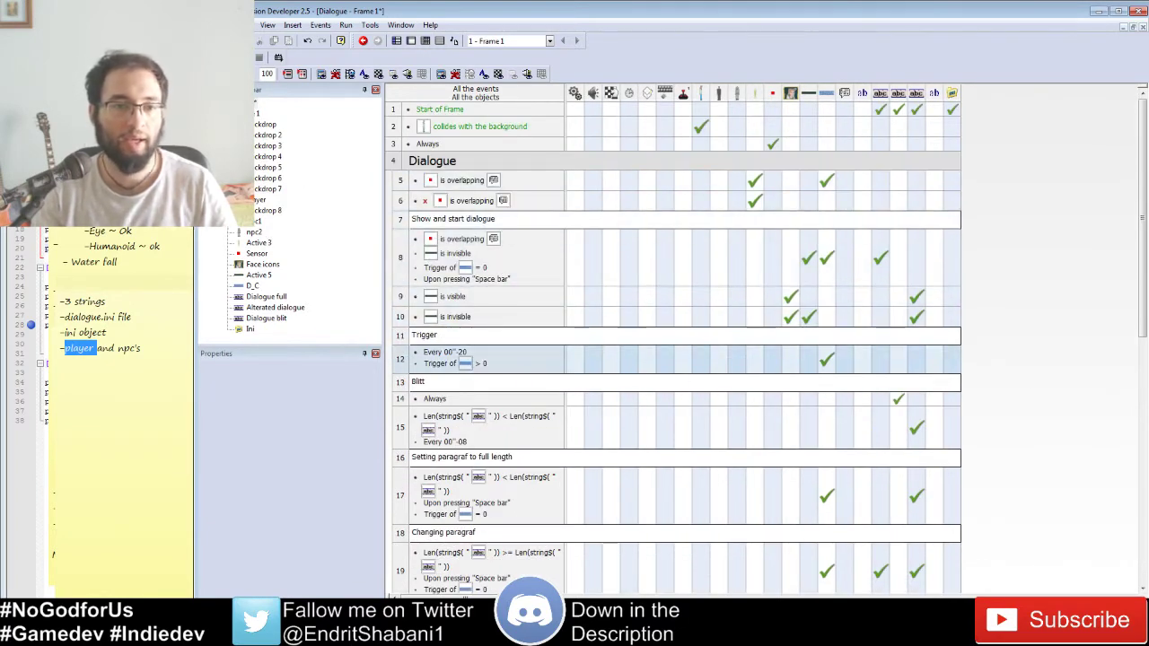
pyautogui.click(410, 40)
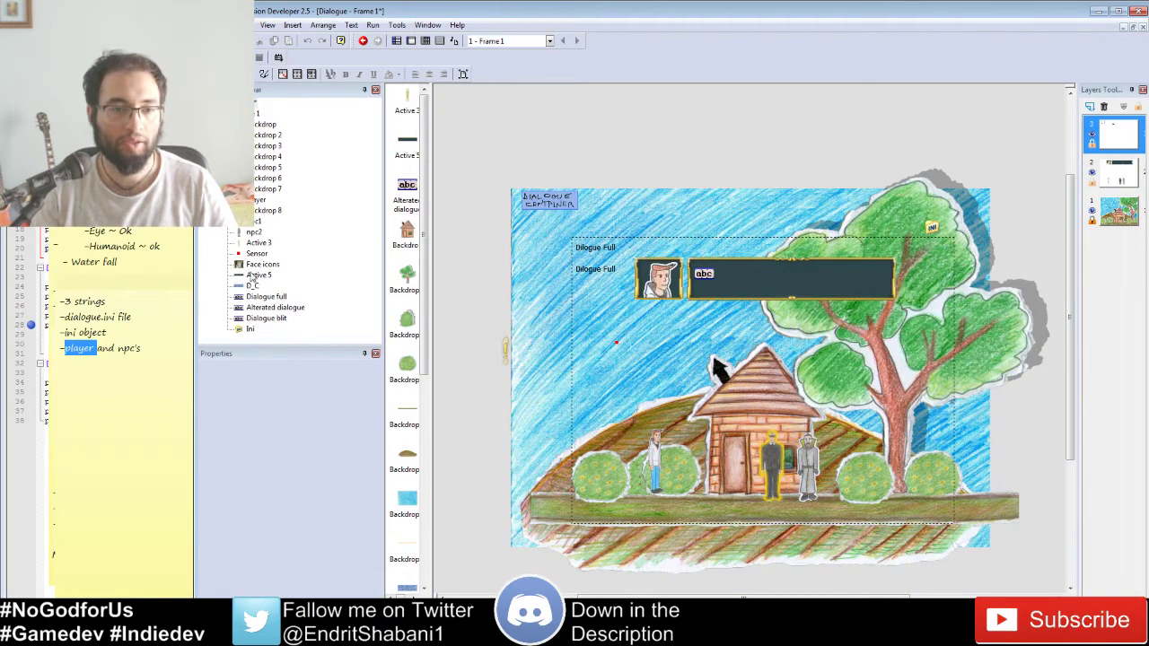
# Step: Clone Frame 1 in the Workspace tree and select the new frame 2
pyautogui.click(213, 113)
pyautogui.click(246, 113)
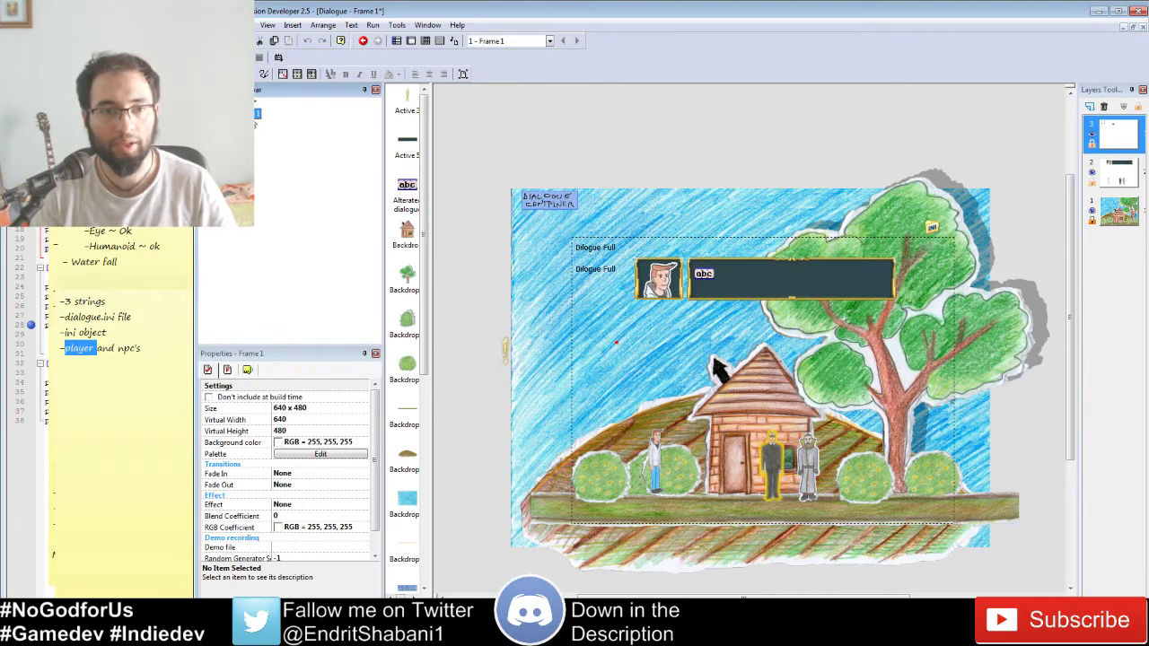
pyautogui.rightClick(256, 123)
pyautogui.press('Escape')
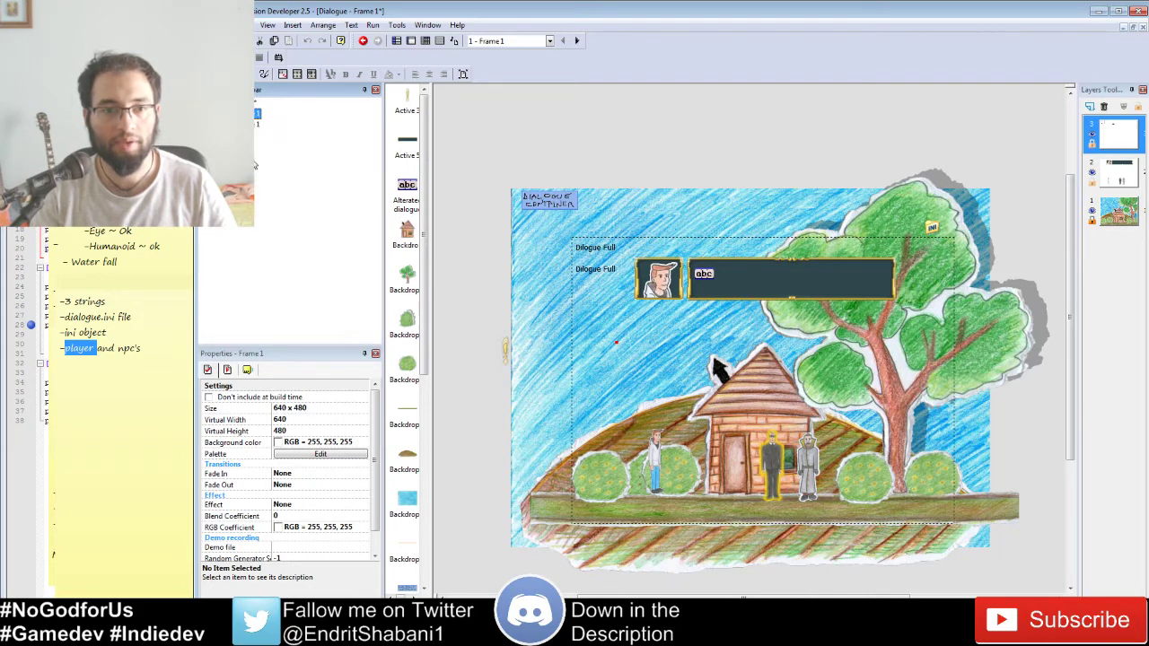
pyautogui.click(259, 124)
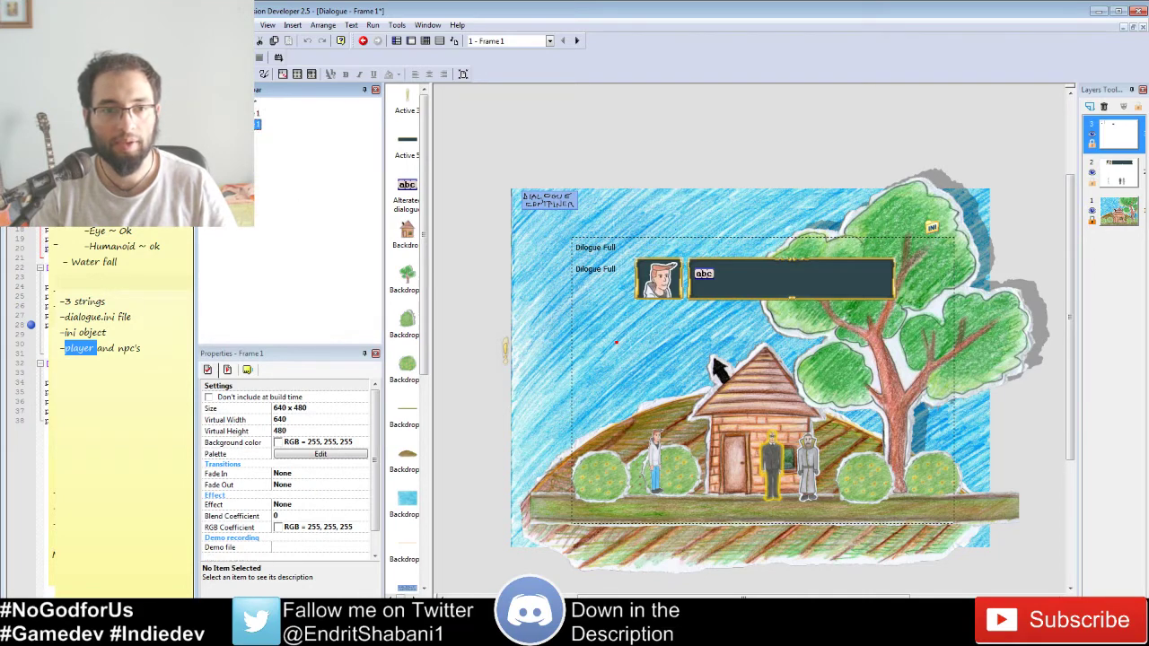
# Step: Open frame 2's event list and start selecting events from row 8
pyautogui.click(424, 40)
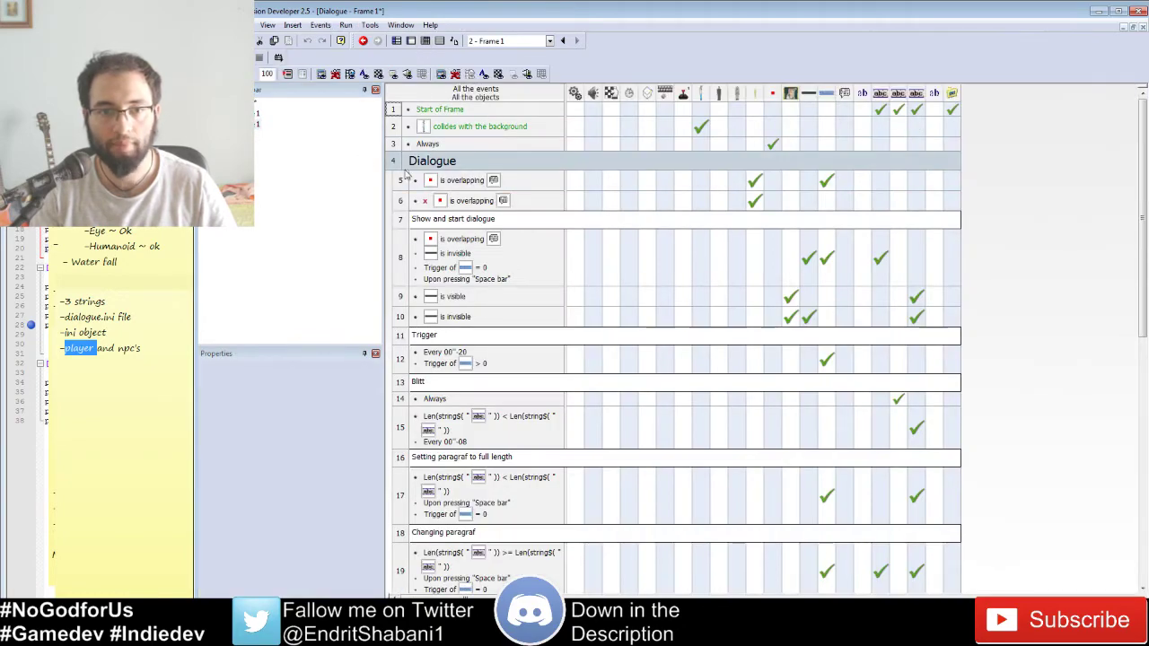
pyautogui.click(401, 179)
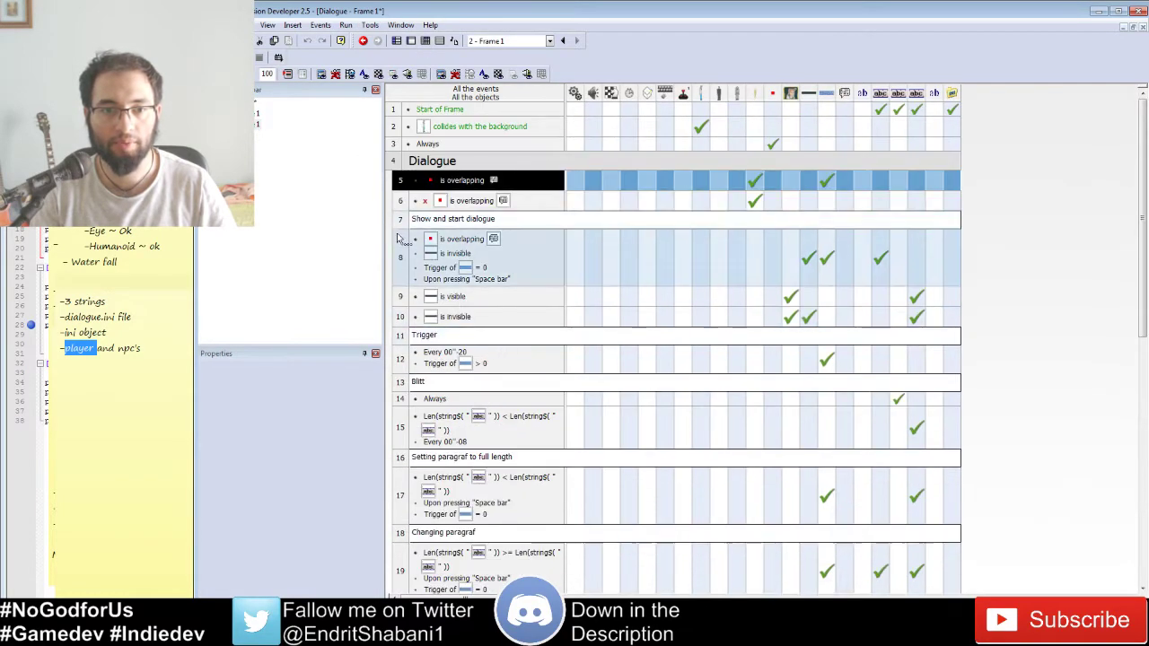
pyautogui.click(396, 279)
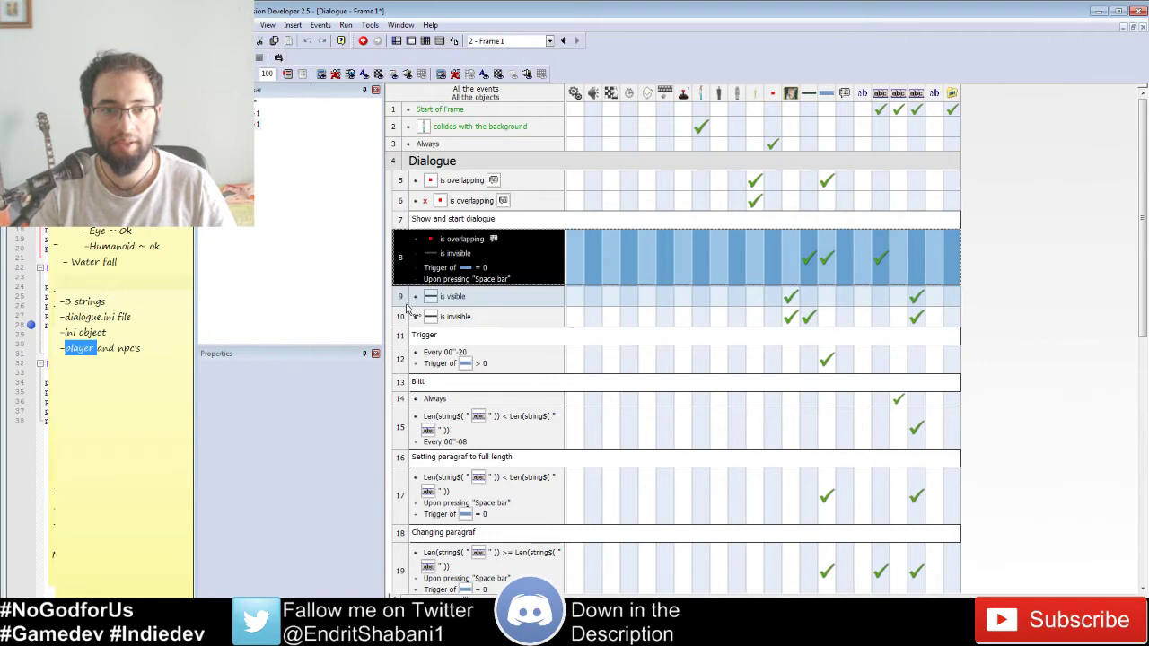
# Step: Delete events 8 through 29 in the duplicated frame, keeping only rows 1–7
pyautogui.scroll(-3, 480, 404)
pyautogui.scroll(-4, 480, 404)
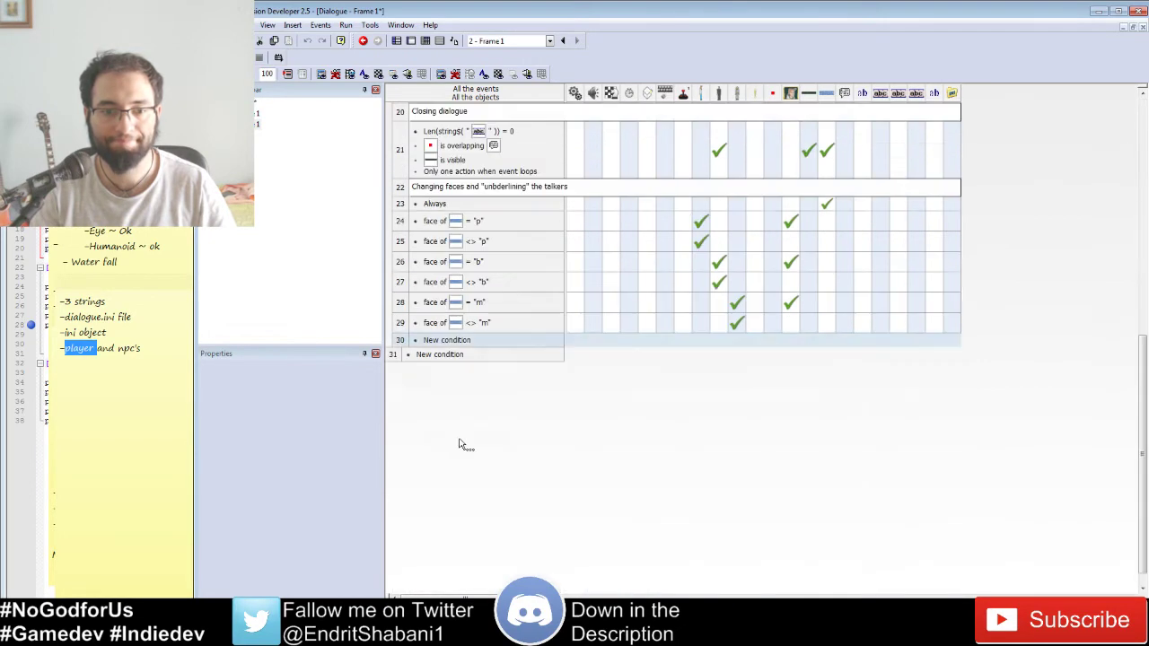
pyautogui.keyDown('shift'); pyautogui.click(455, 328); pyautogui.keyUp('shift')
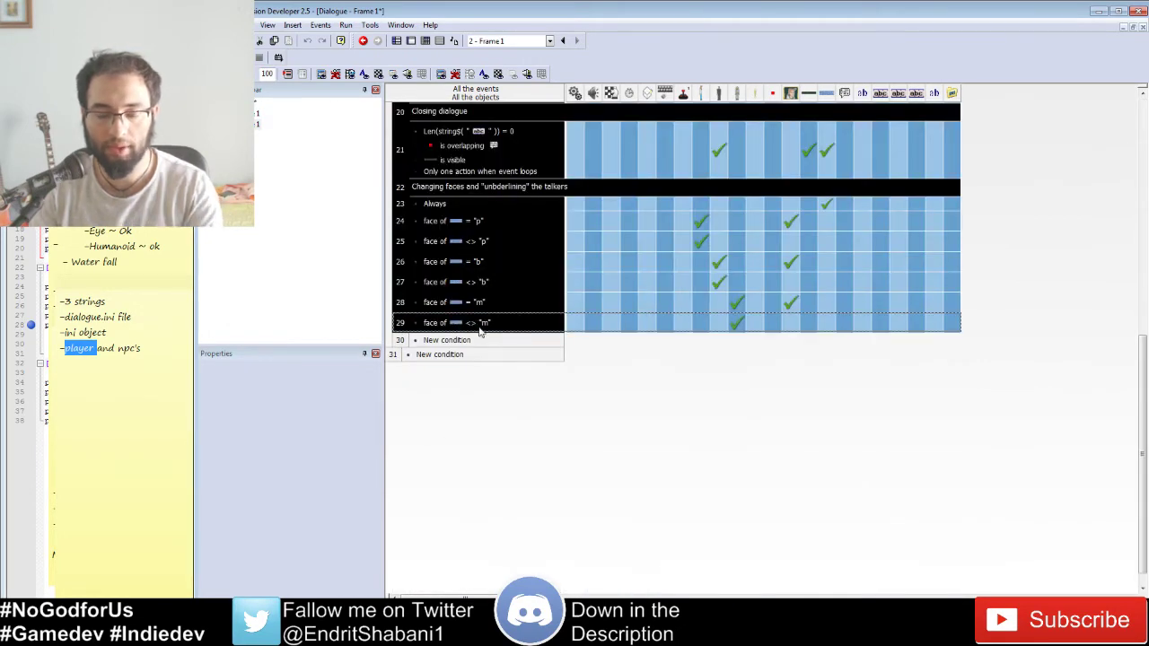
pyautogui.scroll(8, 535, 352)
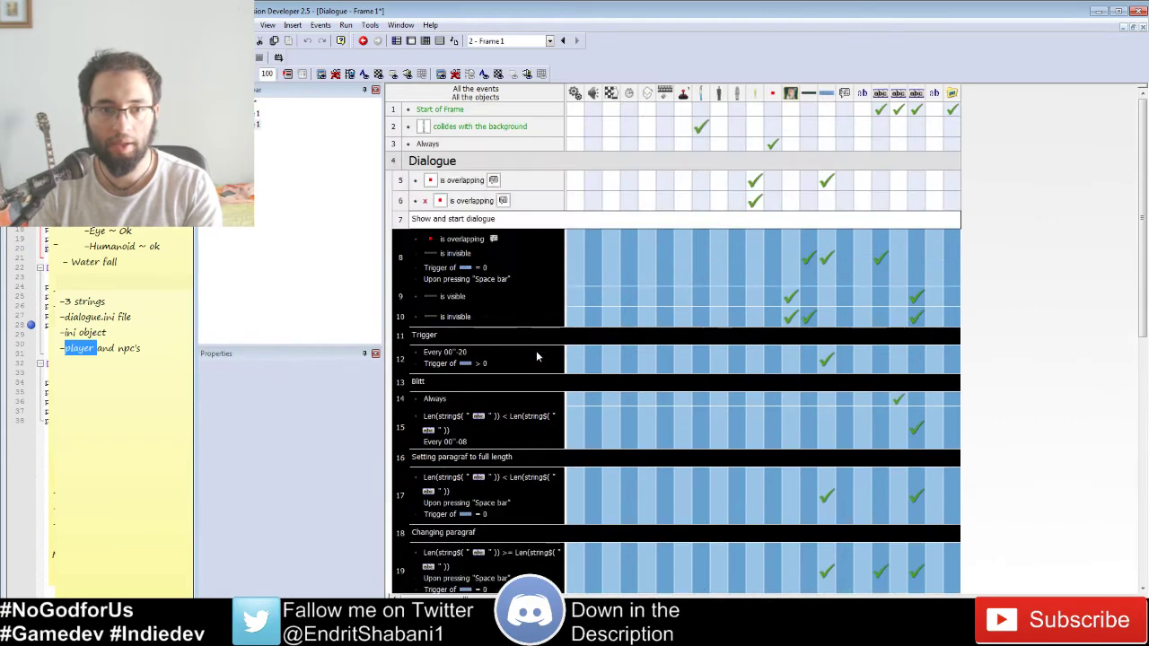
pyautogui.press('Delete')
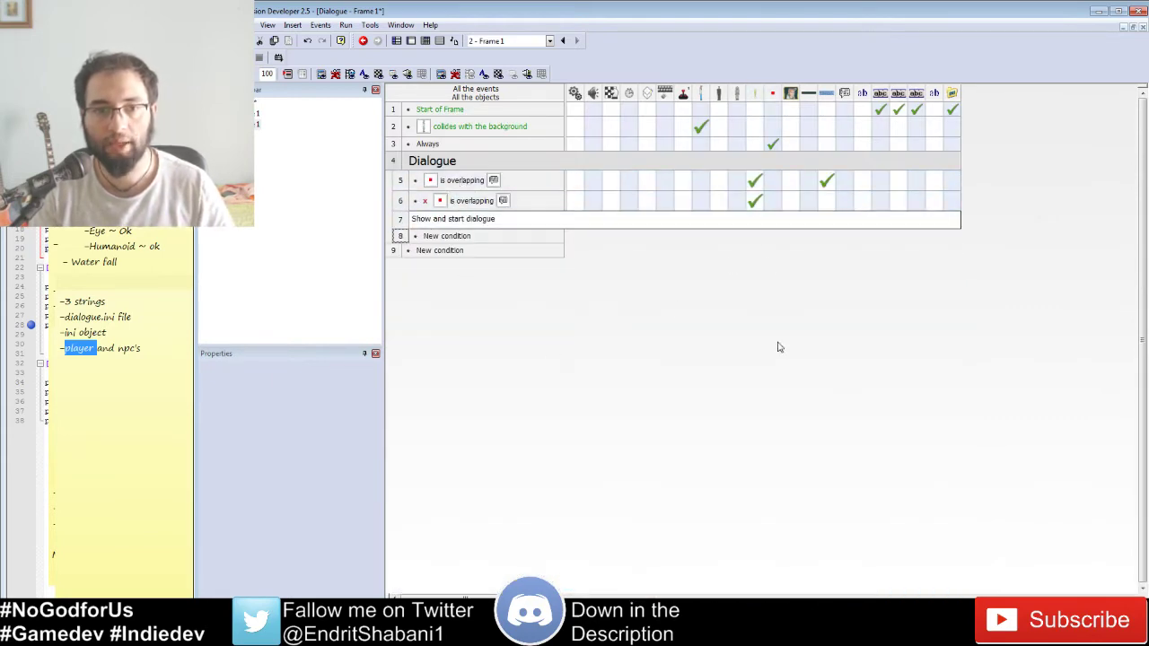
pyautogui.click(426, 41)
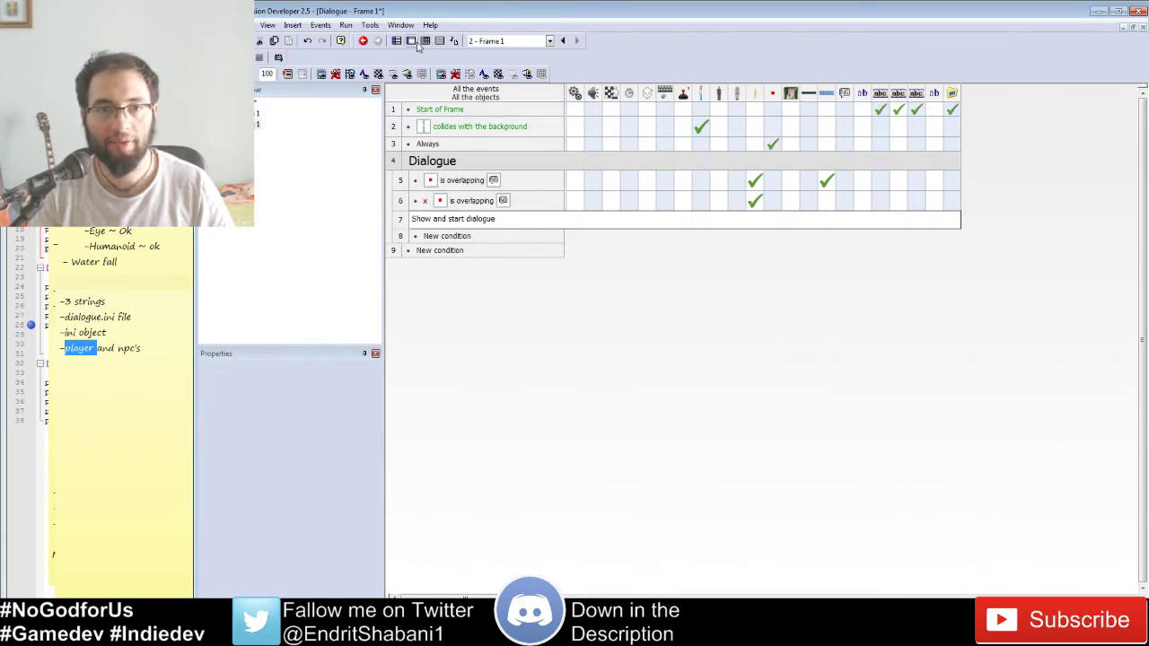
# Step: On layer 2, inspect the Dialogue full, Alterated dialogue and abc Dialogue blit text objects
pyautogui.click(1108, 151)
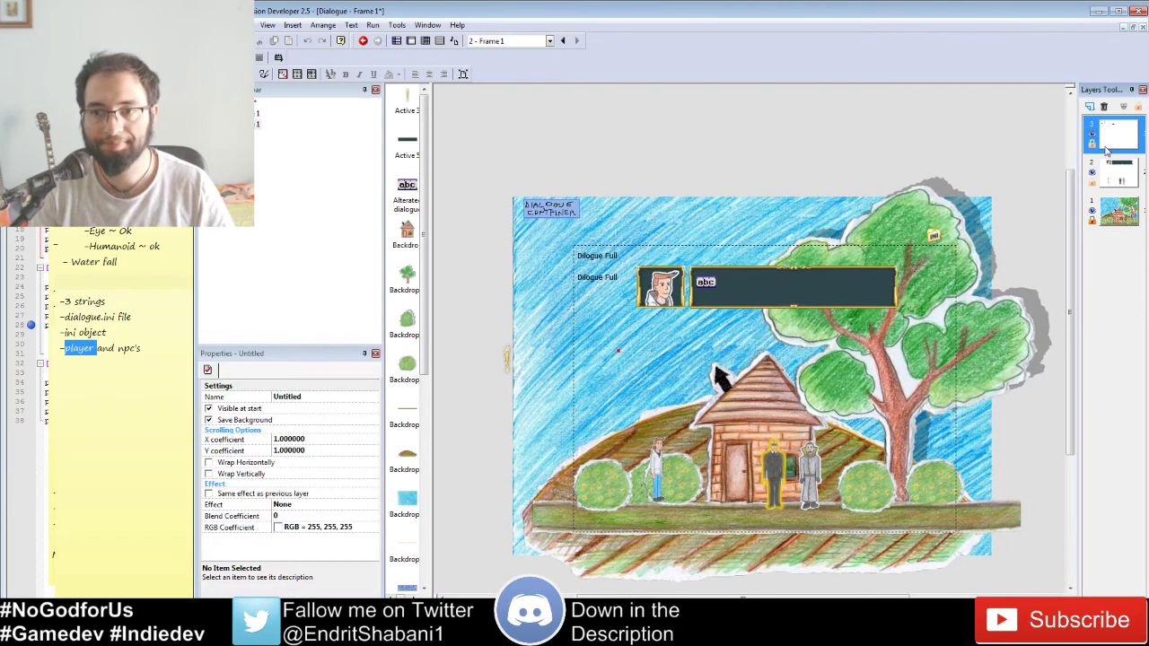
pyautogui.click(1109, 184)
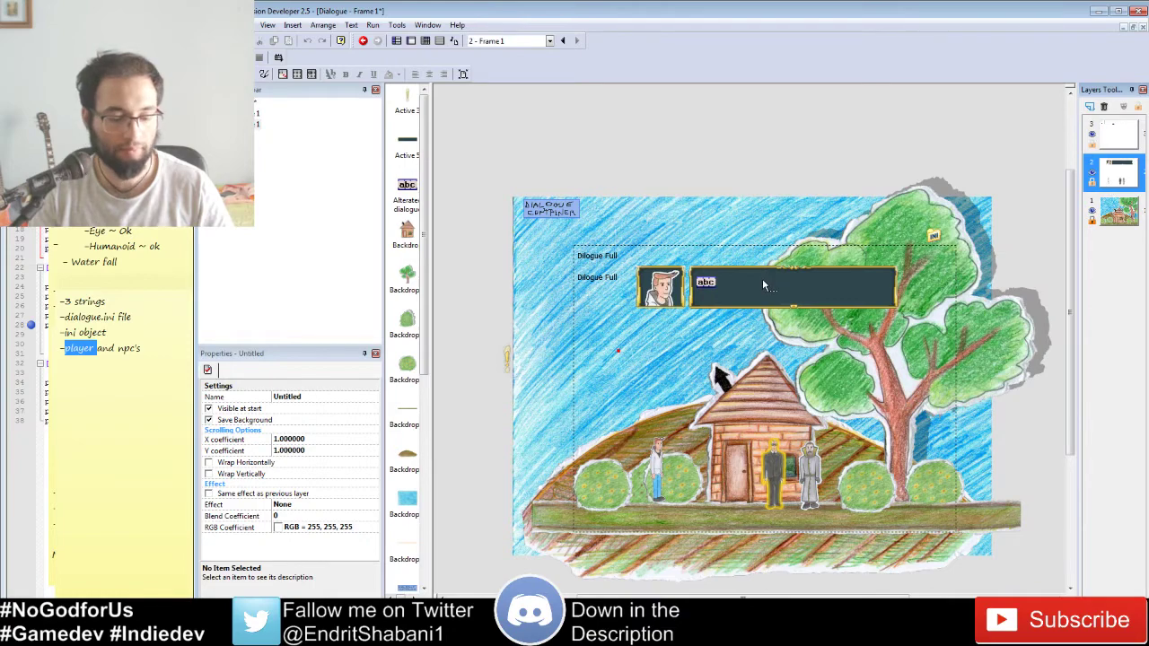
pyautogui.keyDown('ctrl'); pyautogui.scroll(1, 762, 279); pyautogui.keyUp('ctrl')
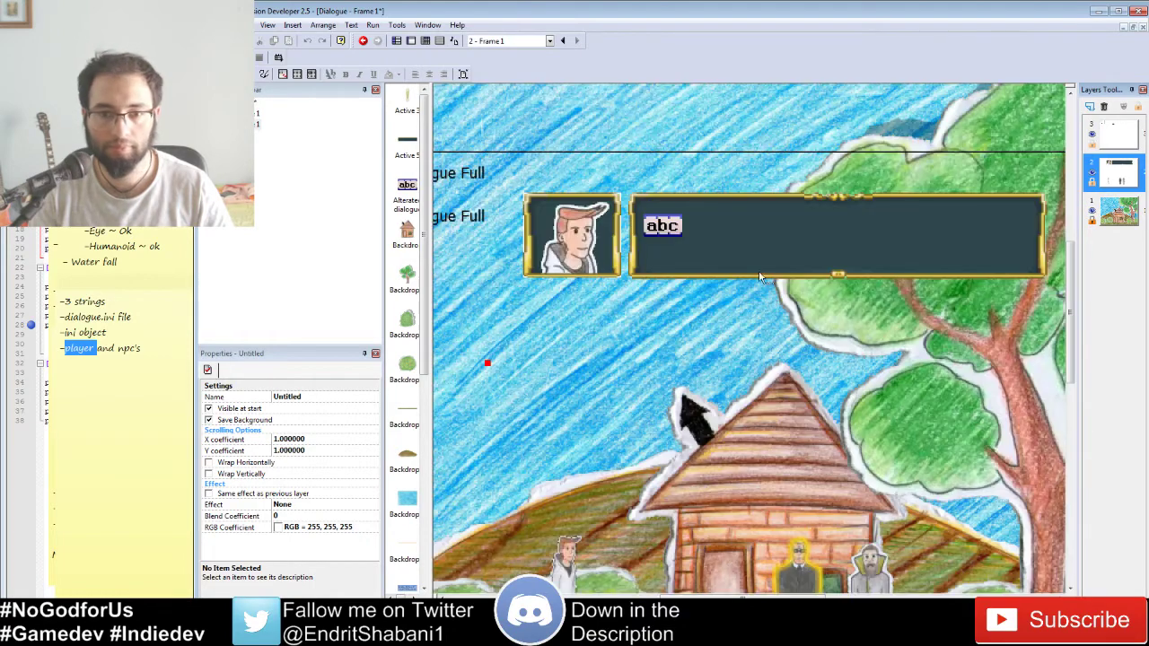
pyautogui.click(660, 233)
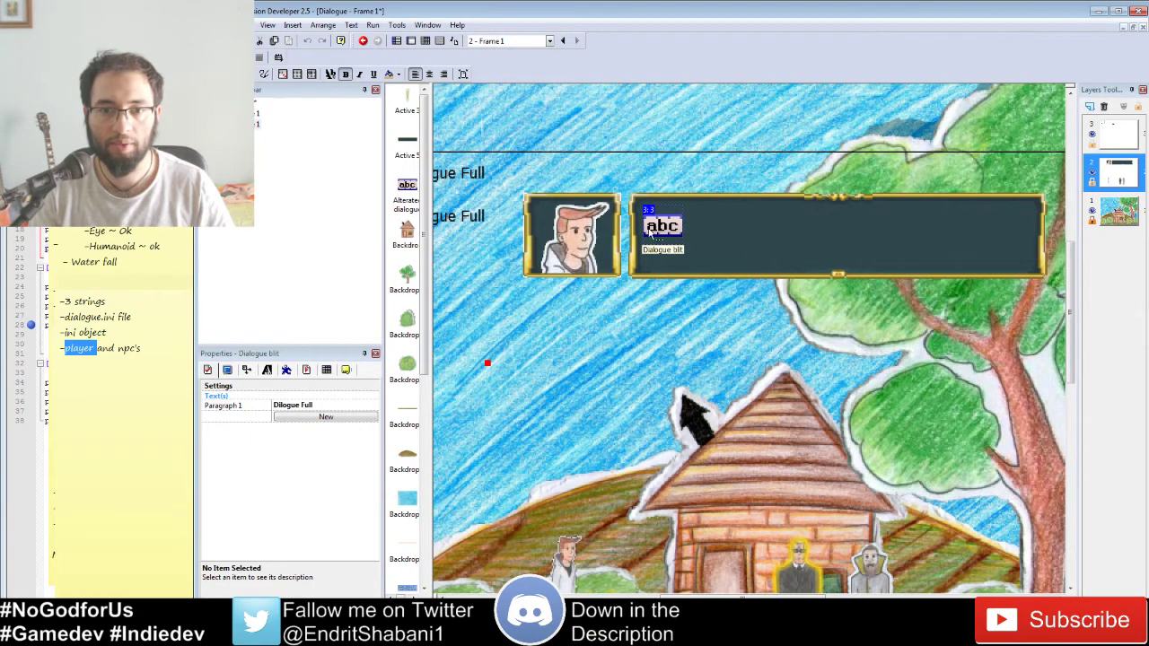
pyautogui.moveTo(631, 248); pyautogui.dragTo(717, 263, button='middle')
pyautogui.click(547, 237)
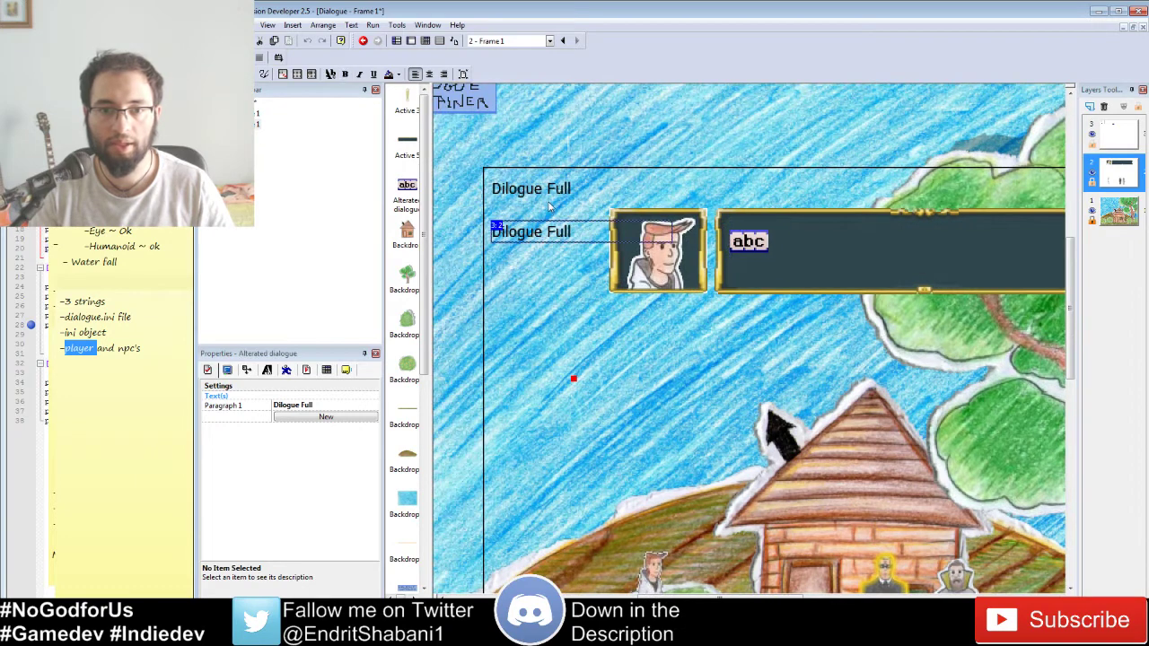
pyautogui.click(550, 206)
pyautogui.click(552, 190)
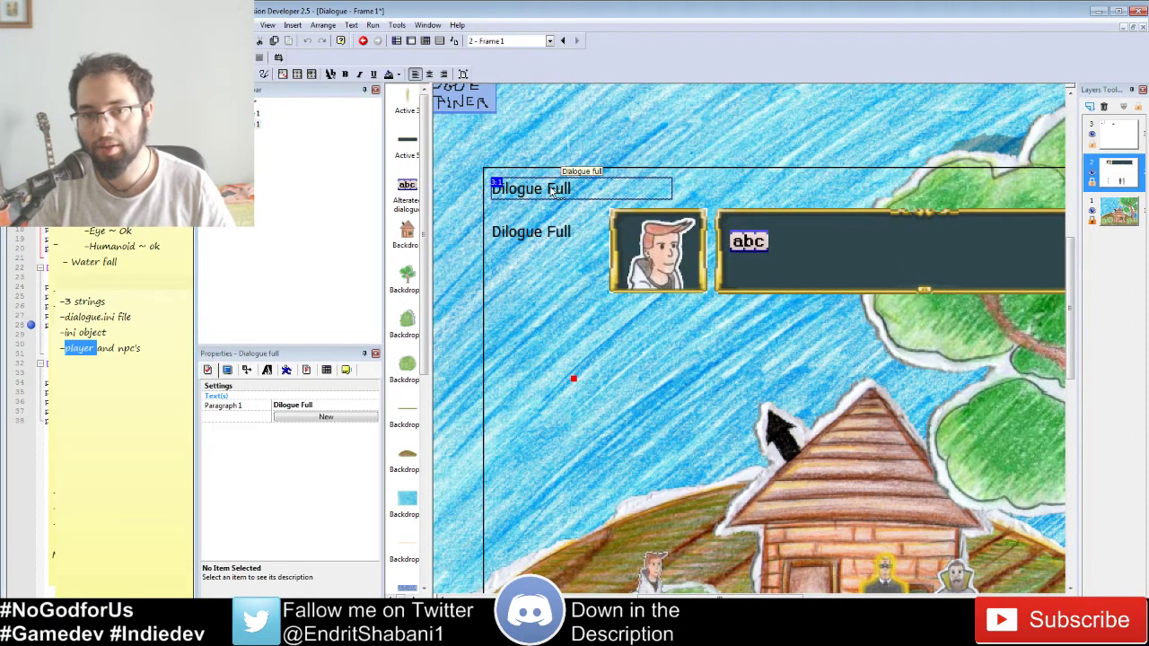
pyautogui.click(535, 237)
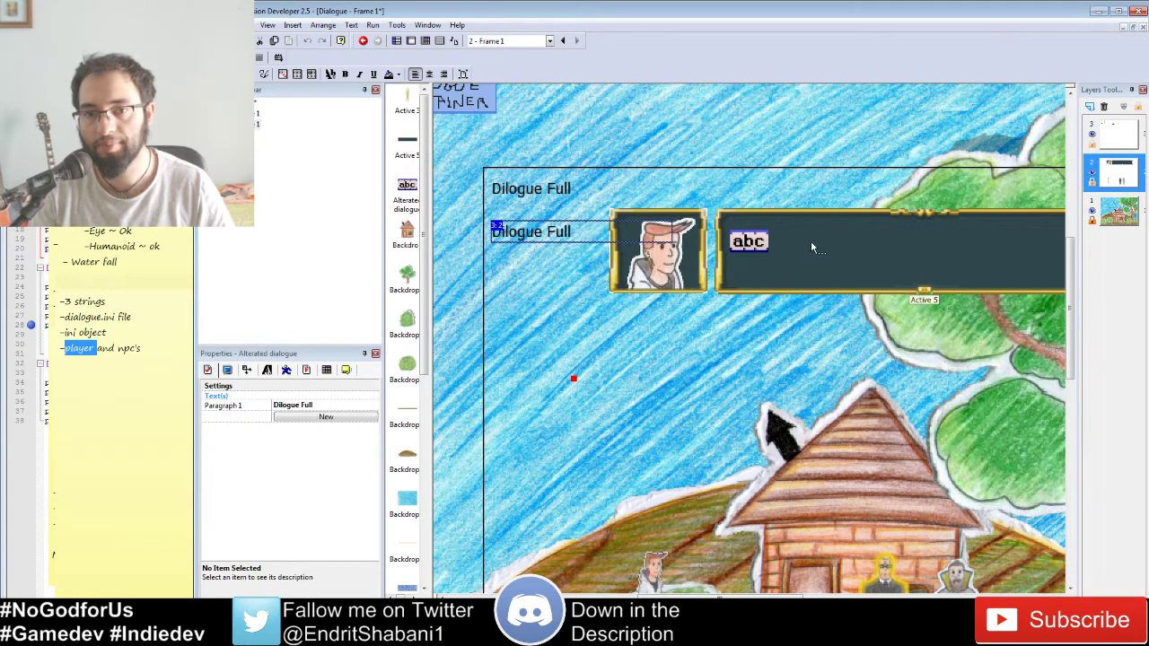
# Step: Select the dialogue box background, abc text and portrait frame, then the small red object
pyautogui.click(749, 244)
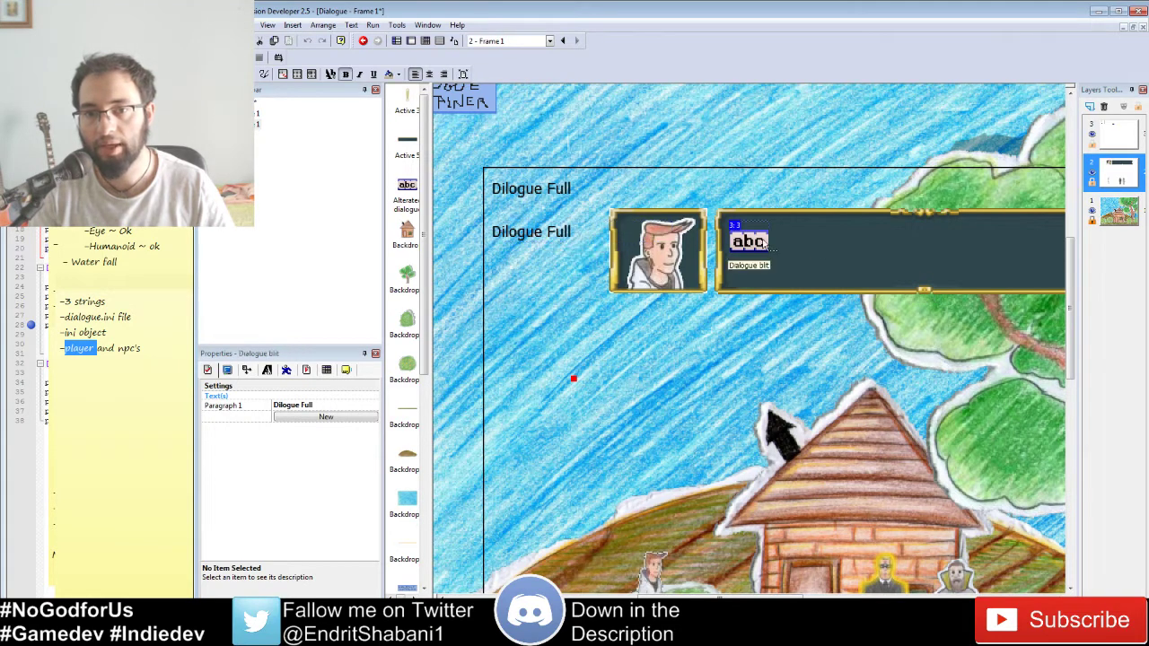
pyautogui.click(799, 273)
pyautogui.keyDown('ctrl'); pyautogui.click(766, 245); pyautogui.keyUp('ctrl')
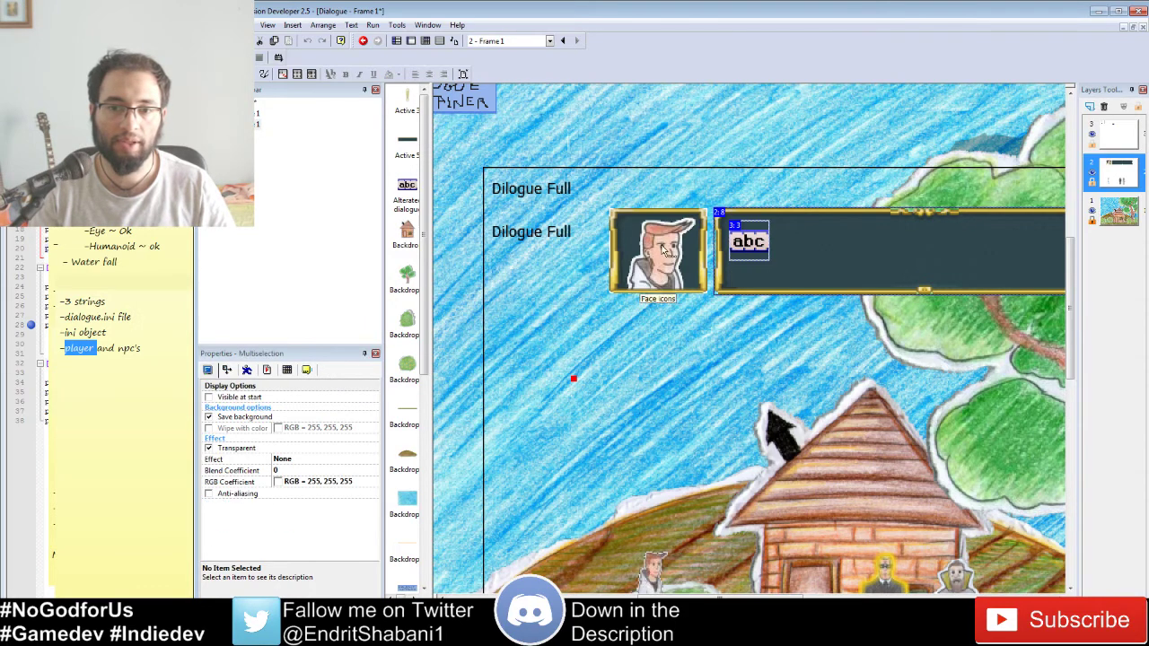
pyautogui.keyDown('ctrl'); pyautogui.click(665, 249); pyautogui.keyUp('ctrl')
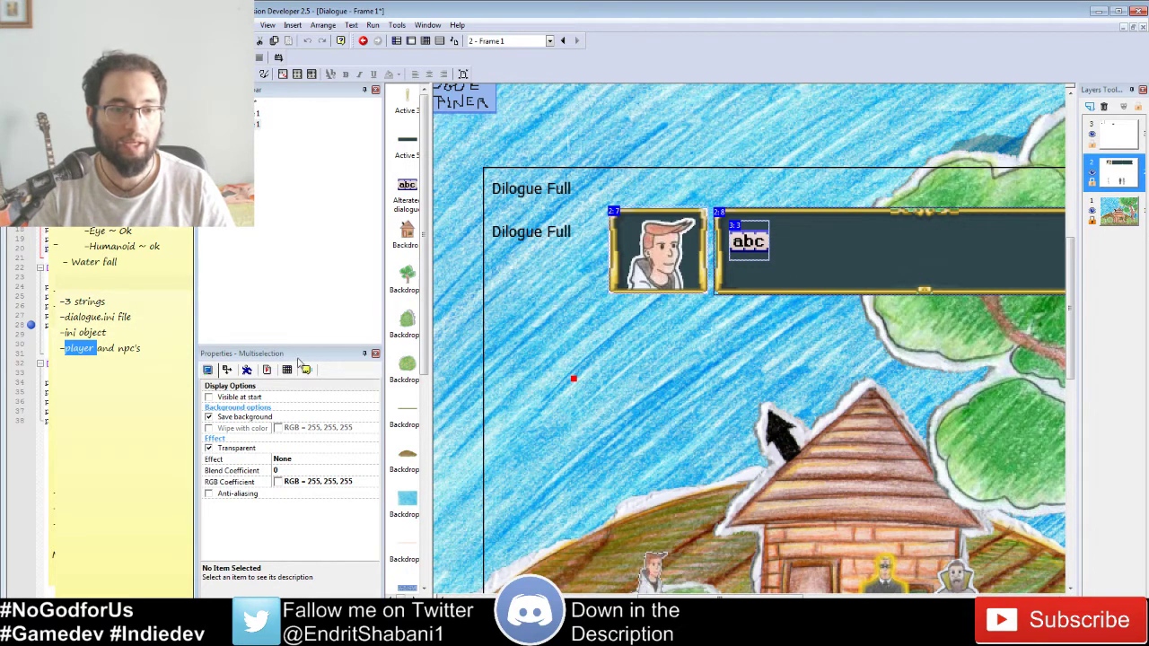
pyautogui.click(656, 363)
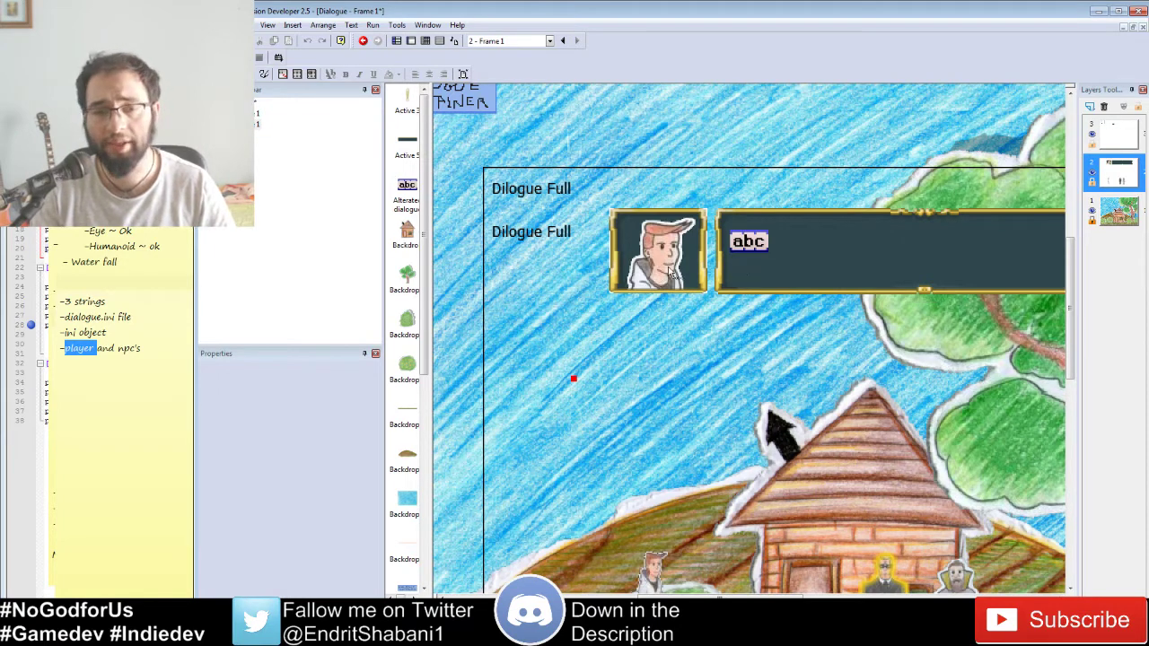
pyautogui.click(575, 384)
pyautogui.click(425, 41)
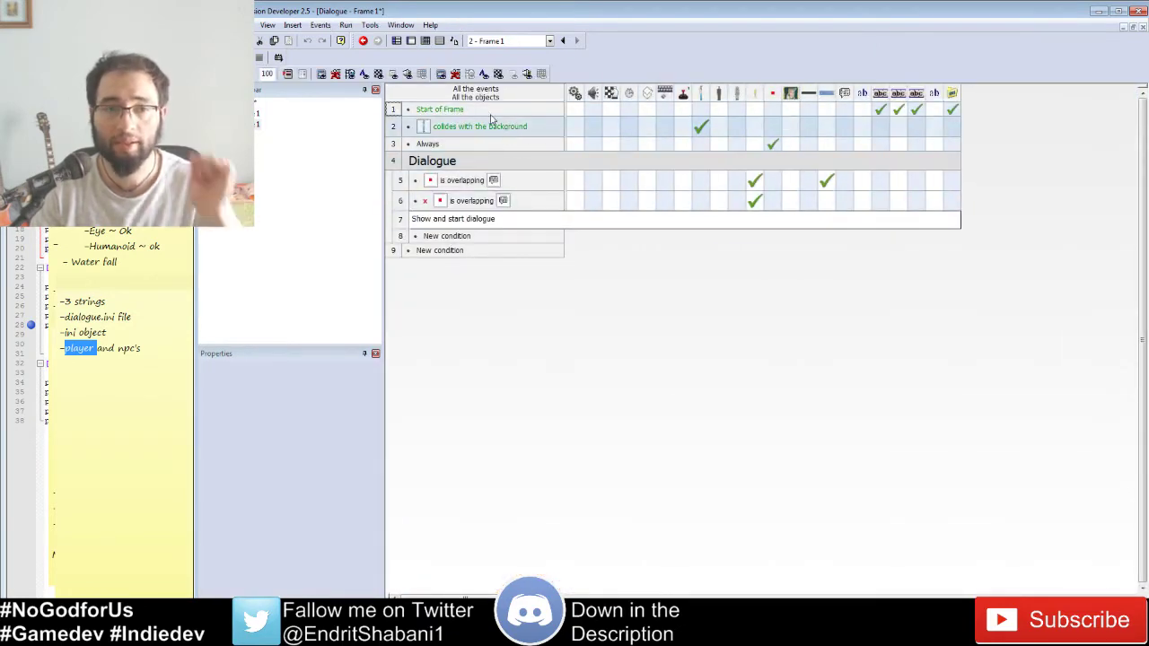
# Step: Review the d.ini dialogue entries in Notepad++, then switch to the Dialogue project folder
pyautogui.click(412, 42)
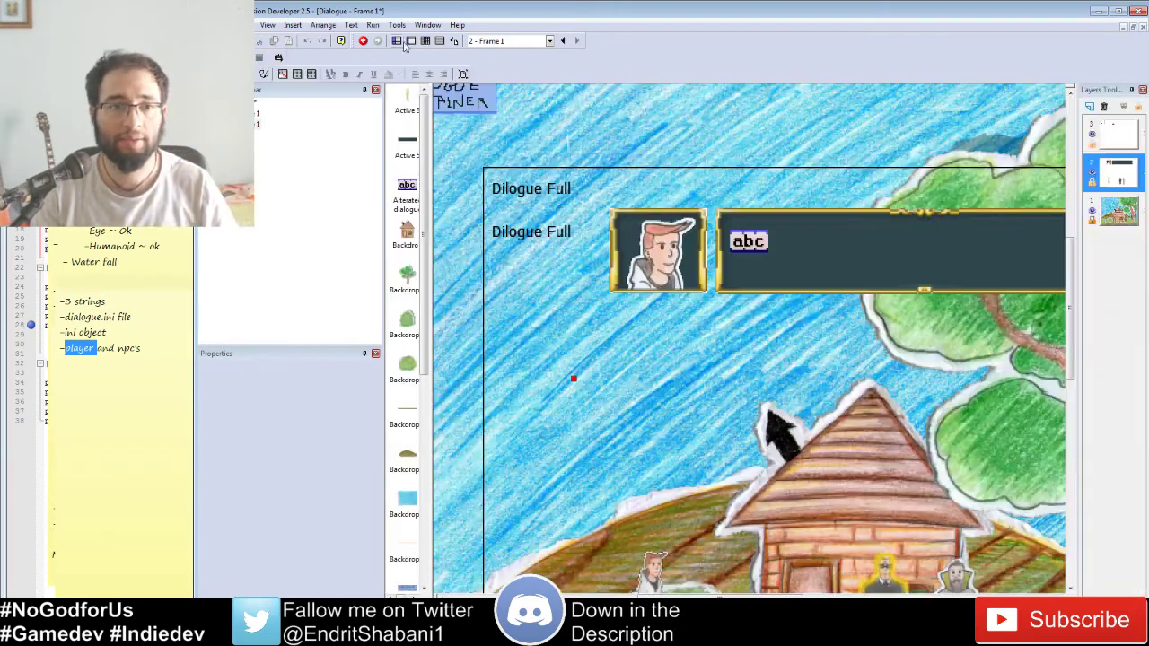
pyautogui.hotkey('alt', 'Tab')
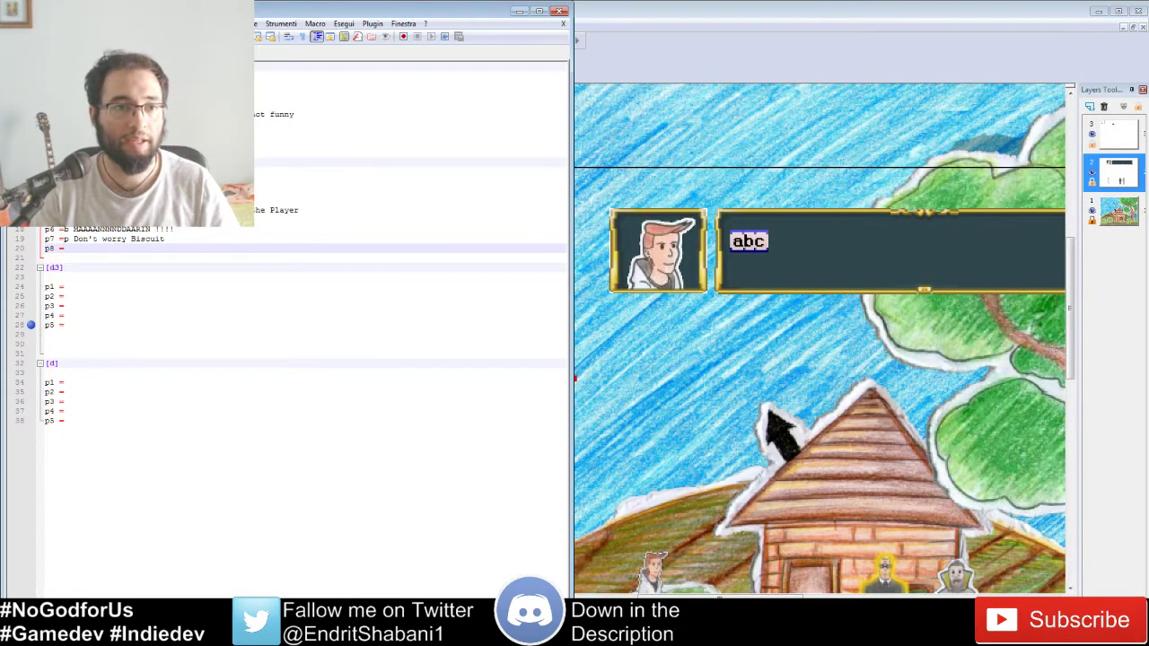
pyautogui.hotkey('alt', 'Tab')
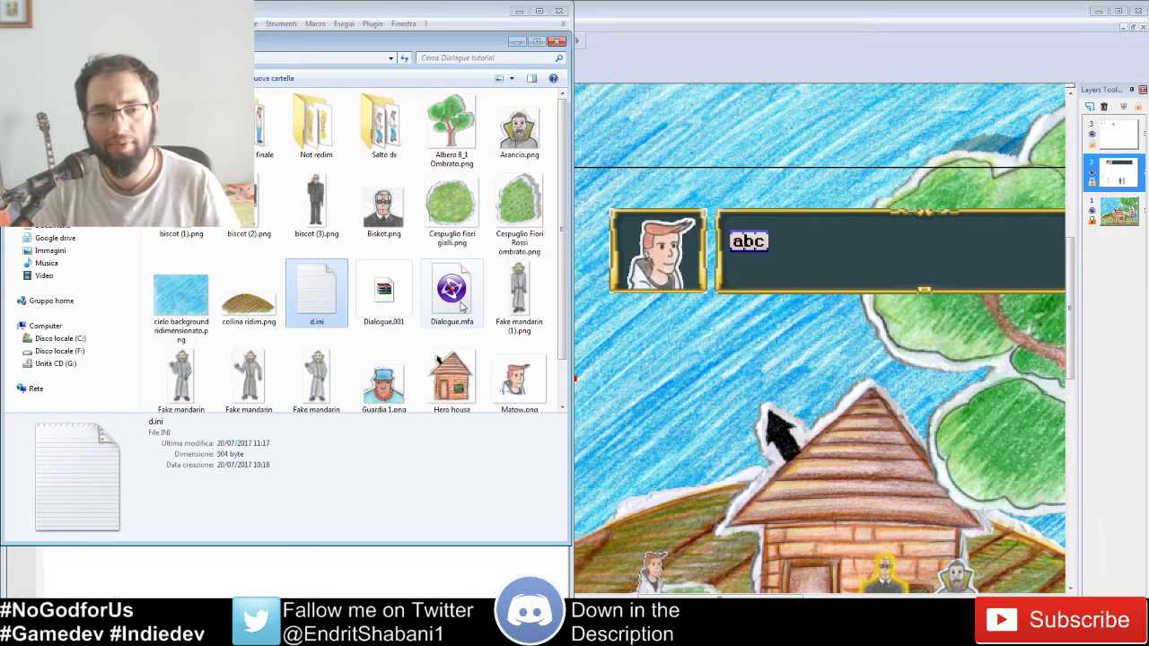
pyautogui.click(364, 316)
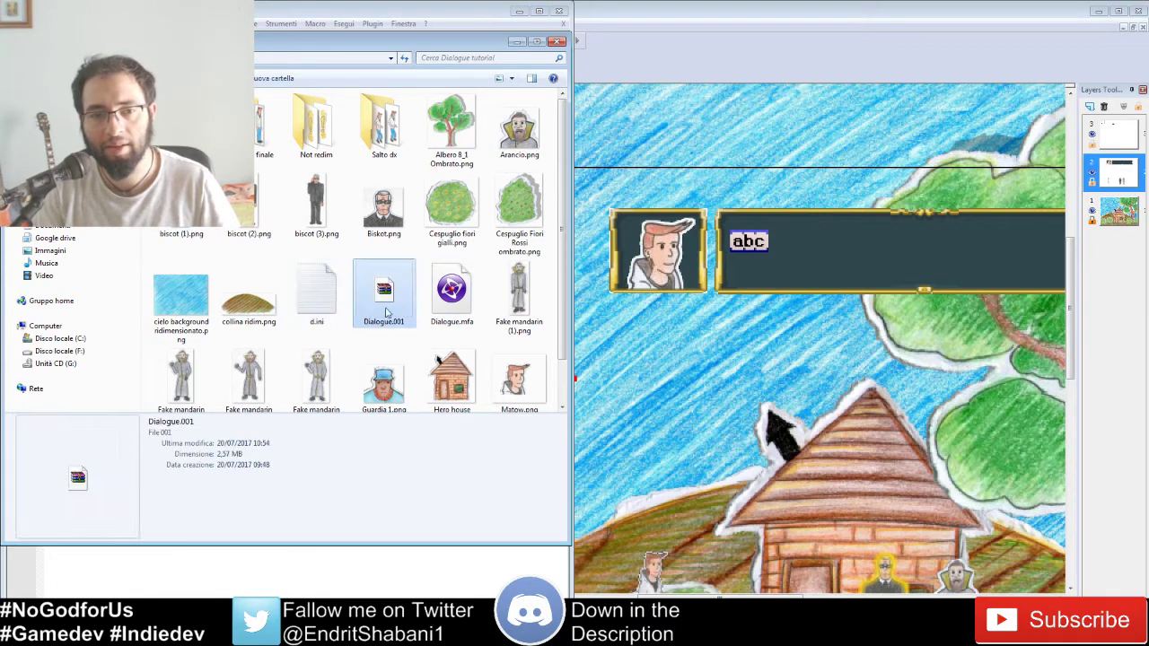
pyautogui.click(329, 308)
pyautogui.click(462, 294)
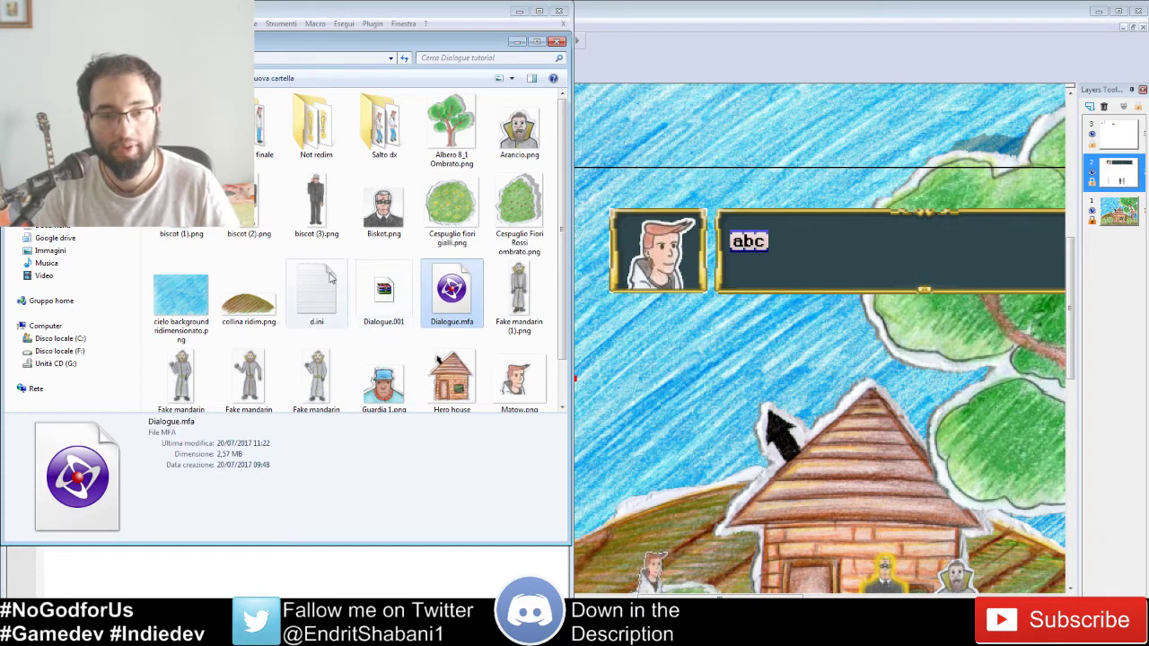
pyautogui.click(314, 305)
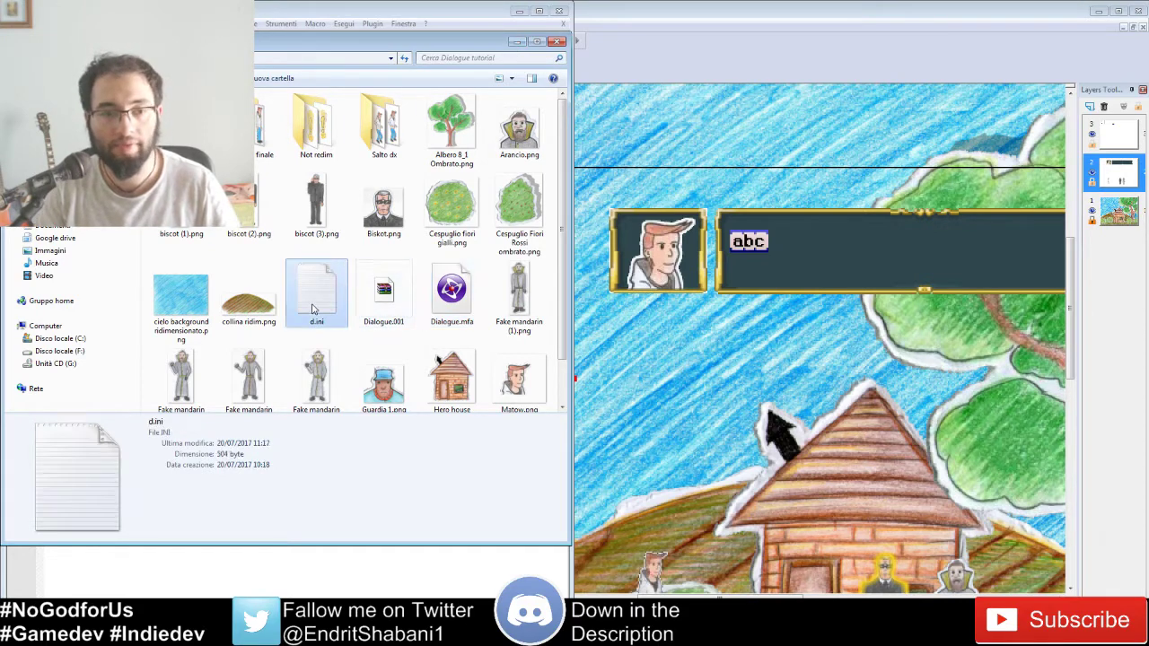
pyautogui.click(516, 42)
pyautogui.click(484, 632)
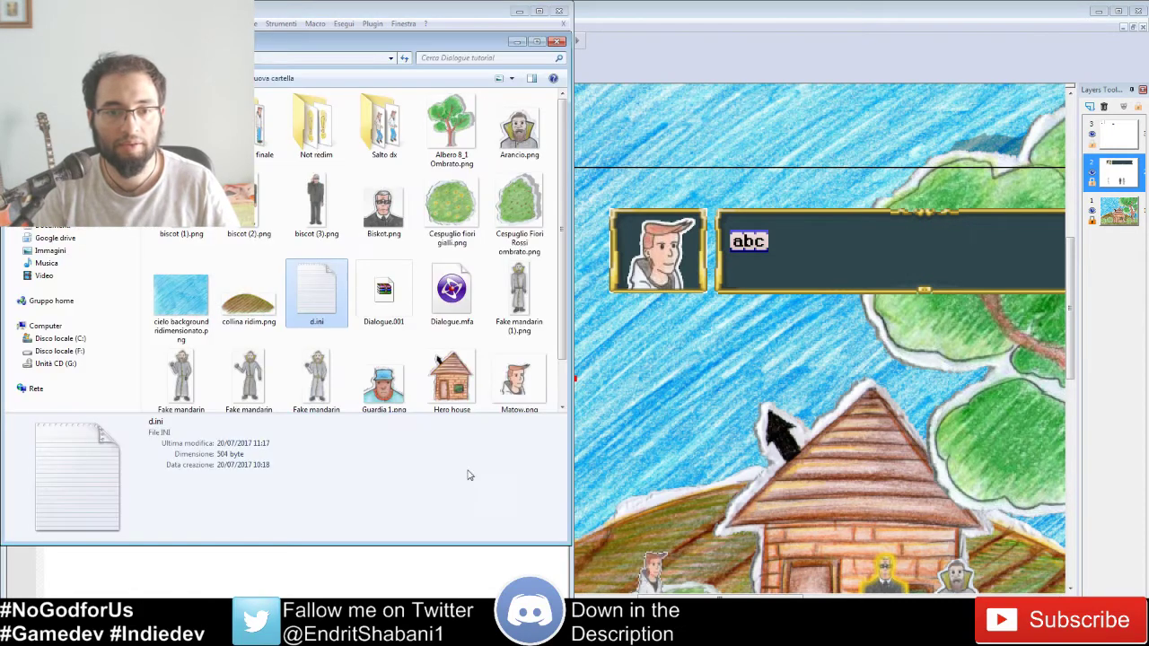
pyautogui.click(337, 345)
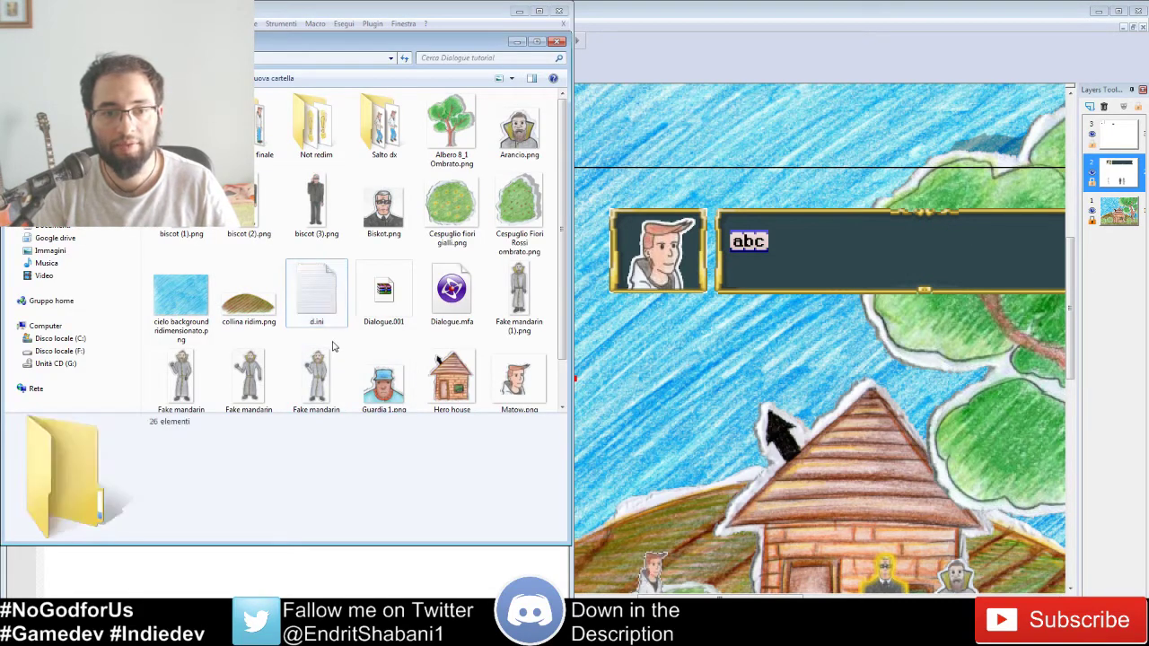
# Step: Create a new text document via Nuovo and rename it dialogue.ini, accepting the extension change
pyautogui.rightClick(340, 339)
pyautogui.moveTo(295, 486)
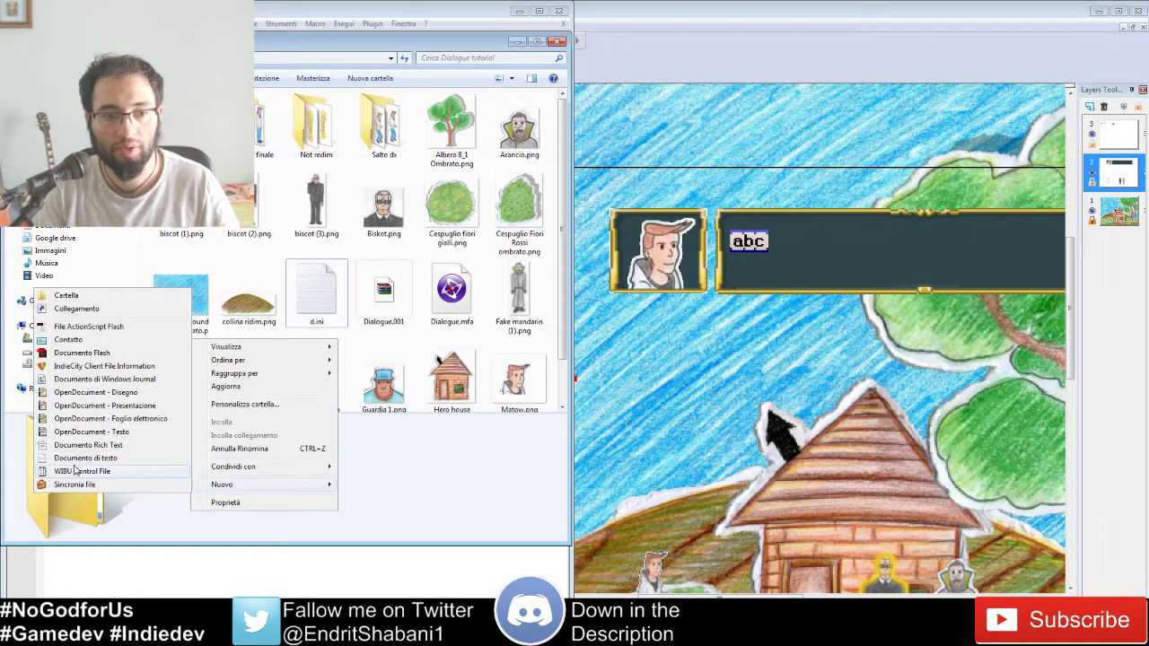
pyautogui.click(72, 458)
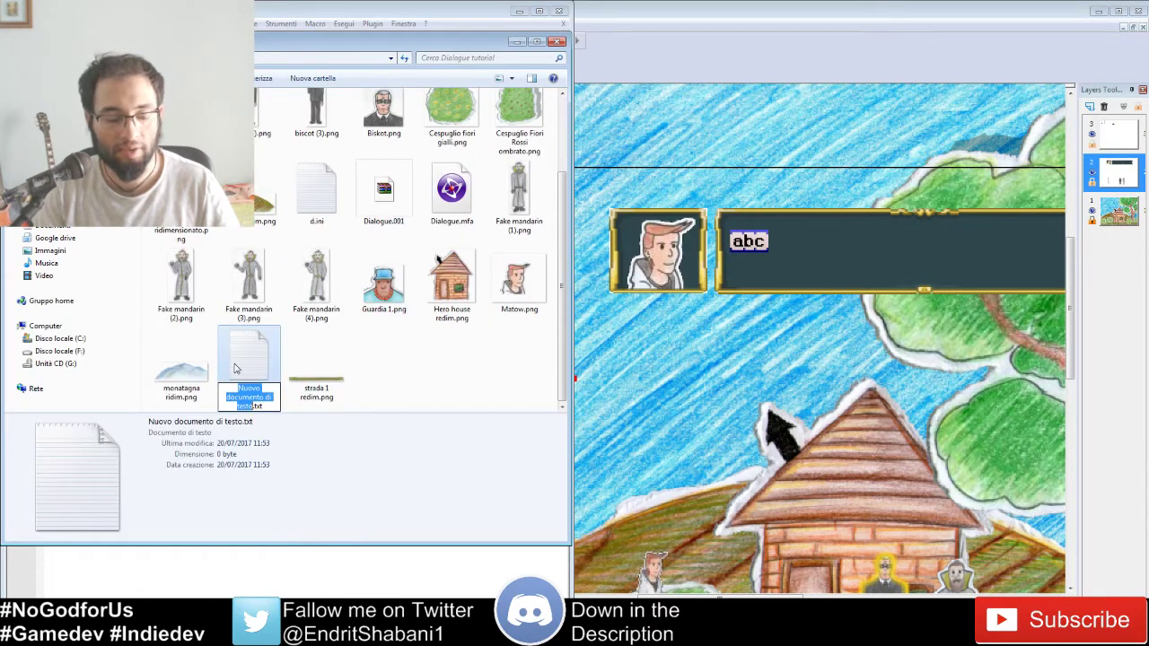
pyautogui.write('di')
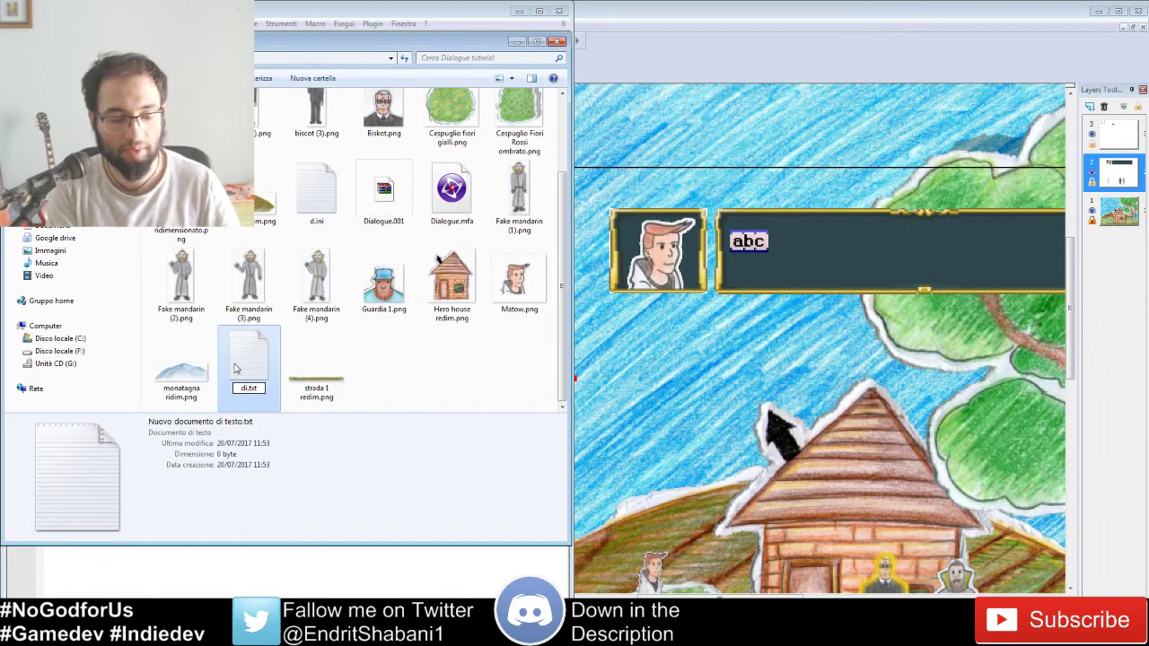
pyautogui.write('alogue')
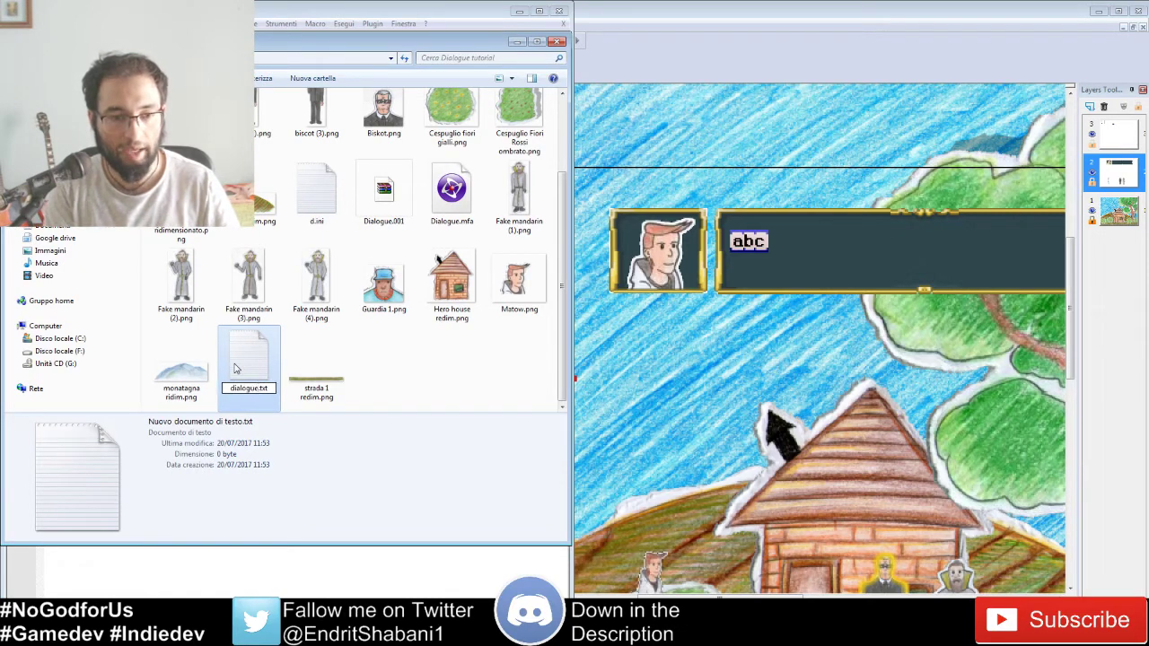
pyautogui.press('Delete')
pyautogui.press('Delete')
pyautogui.press('Delete')
pyautogui.press('Delete')
pyautogui.write('.')
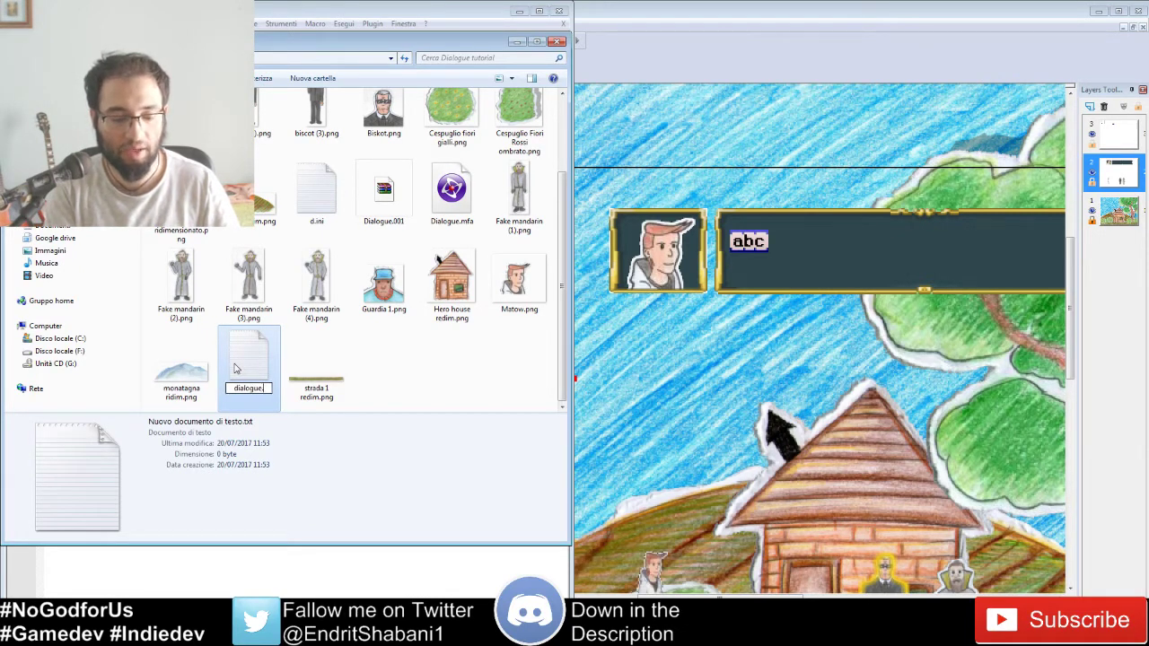
pyautogui.write('inin')
pyautogui.press('Return')
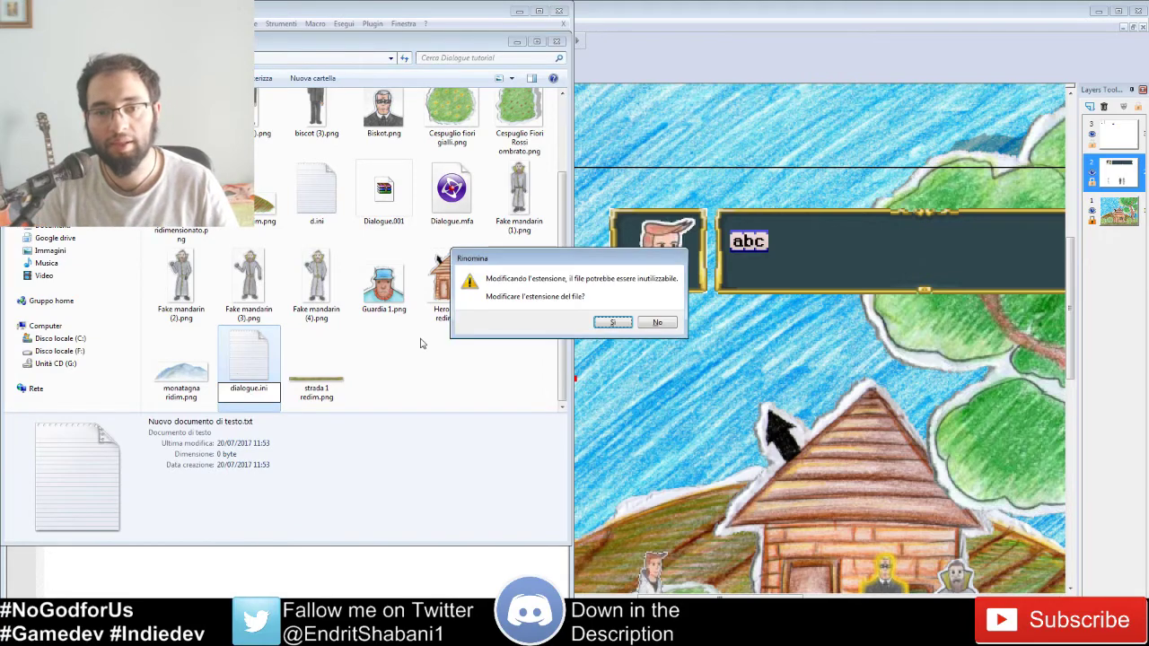
pyautogui.click(613, 322)
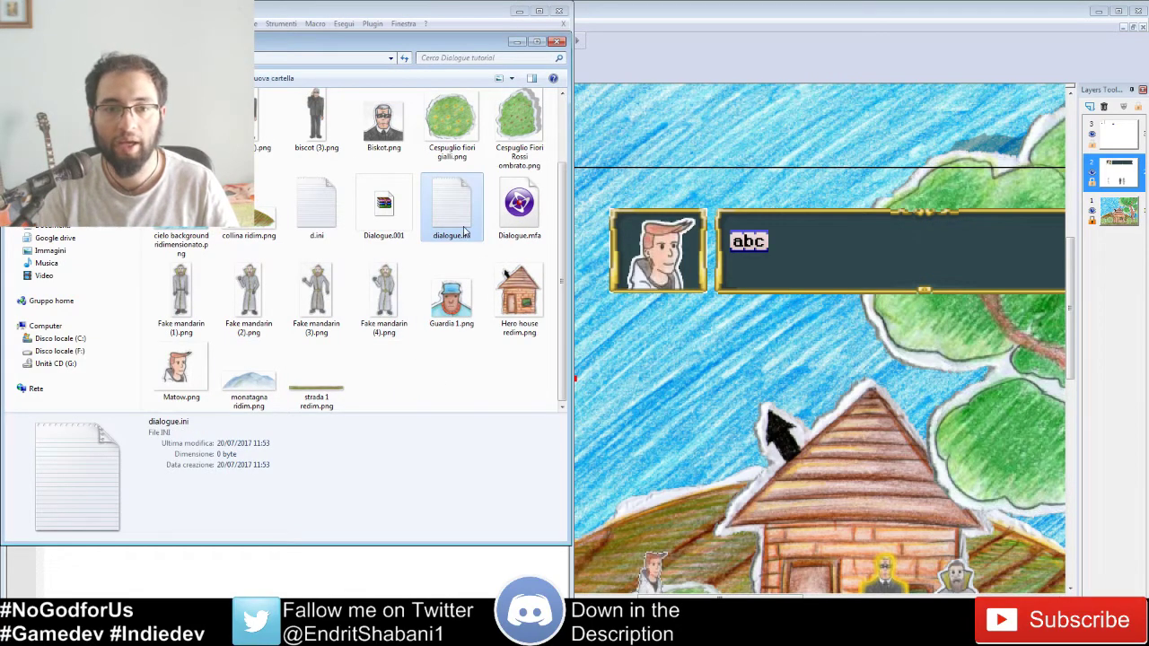
# Step: Snap the Dialogue tutorial Explorer window to the right half, beside Notepad++
pyautogui.moveTo(410, 38); pyautogui.dragTo(1147, 76)
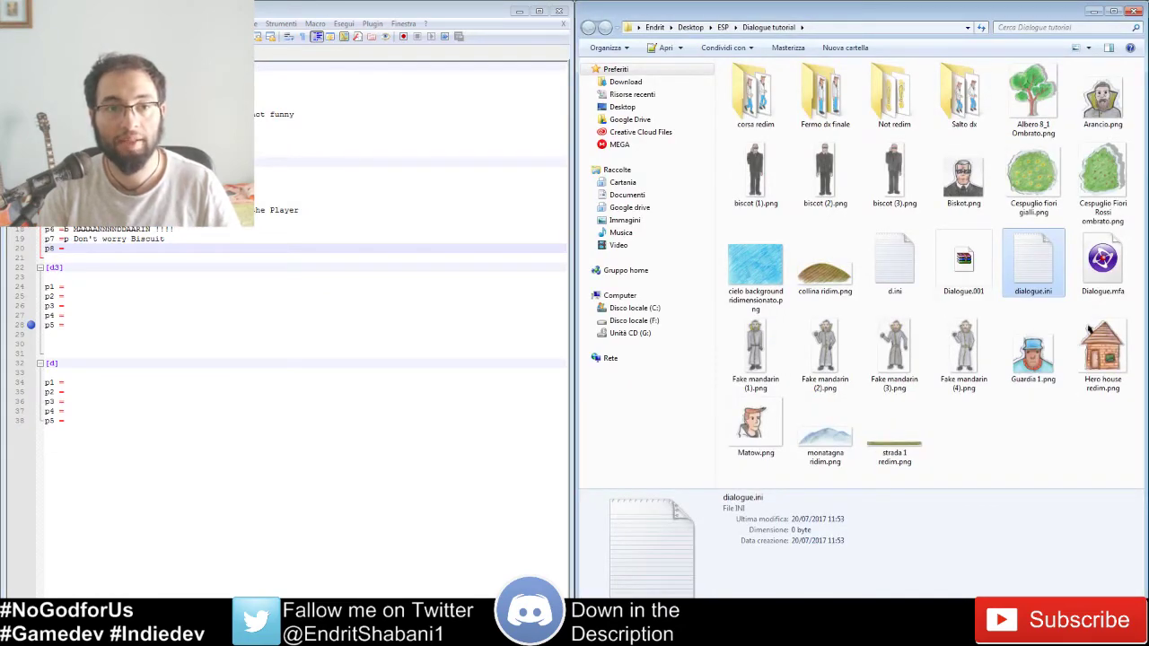
pyautogui.click(359, 200)
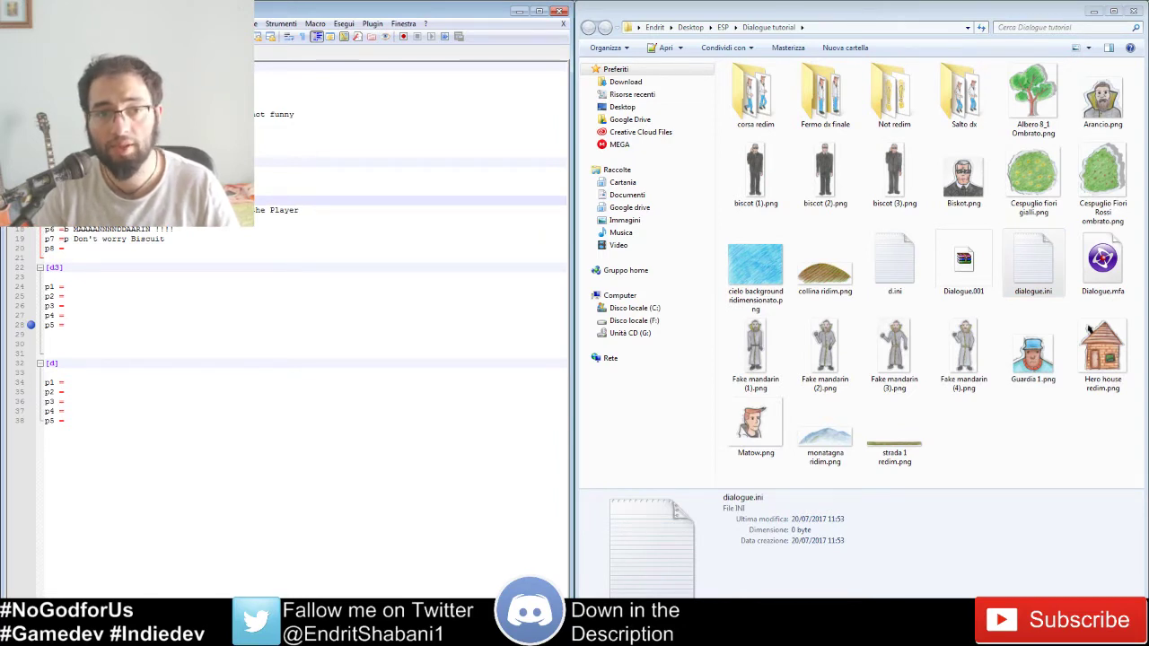
pyautogui.press('Up')
pyautogui.press('Up')
pyautogui.press('Up')
pyautogui.press('Up')
pyautogui.press('Up')
pyautogui.press('Up')
pyautogui.press('Up')
pyautogui.press('Up')
pyautogui.press('Up')
pyautogui.press('Up')
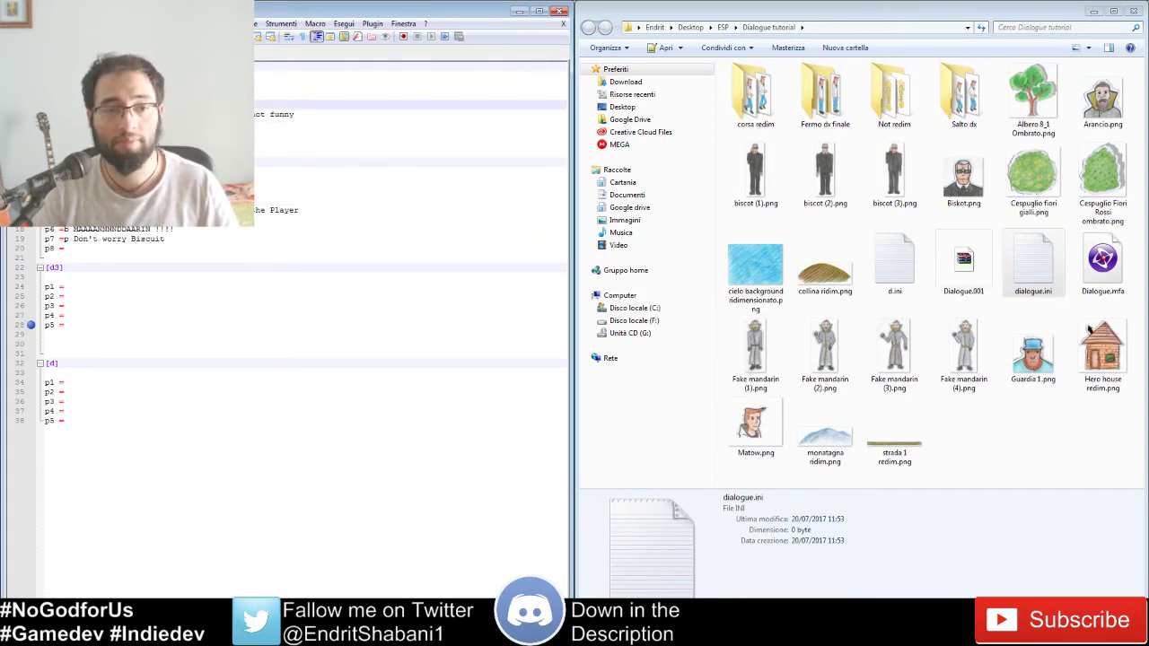
pyautogui.click(189, 232)
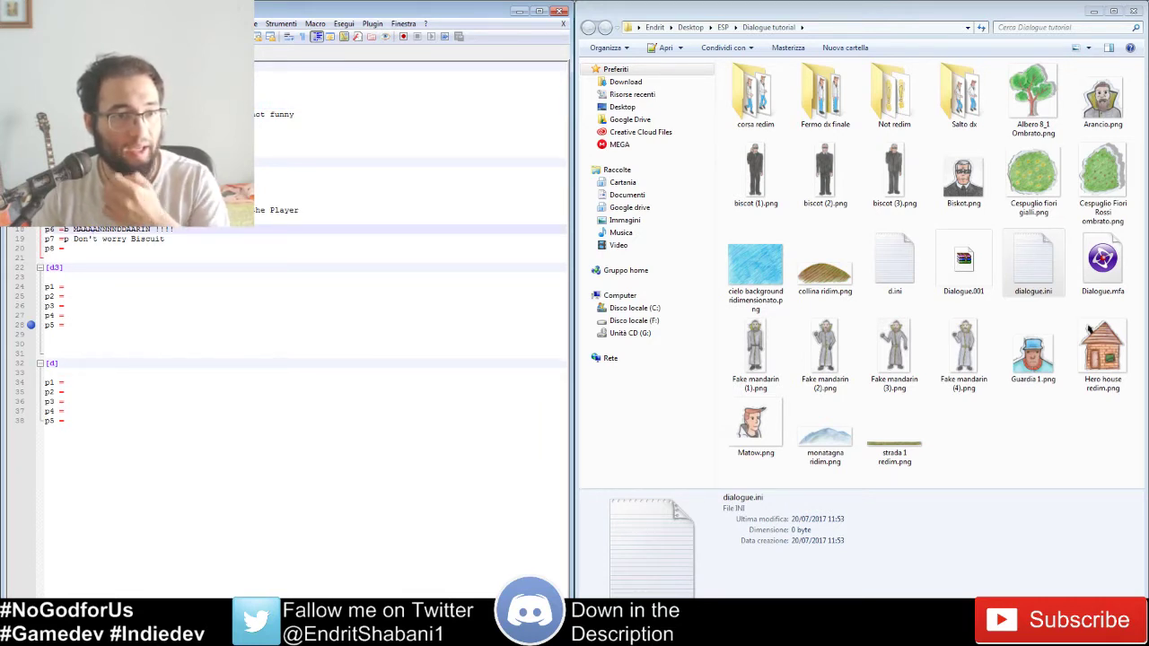
# Step: Move the cursor through the first lines of the dialogue file and scroll down
pyautogui.click(144, 67)
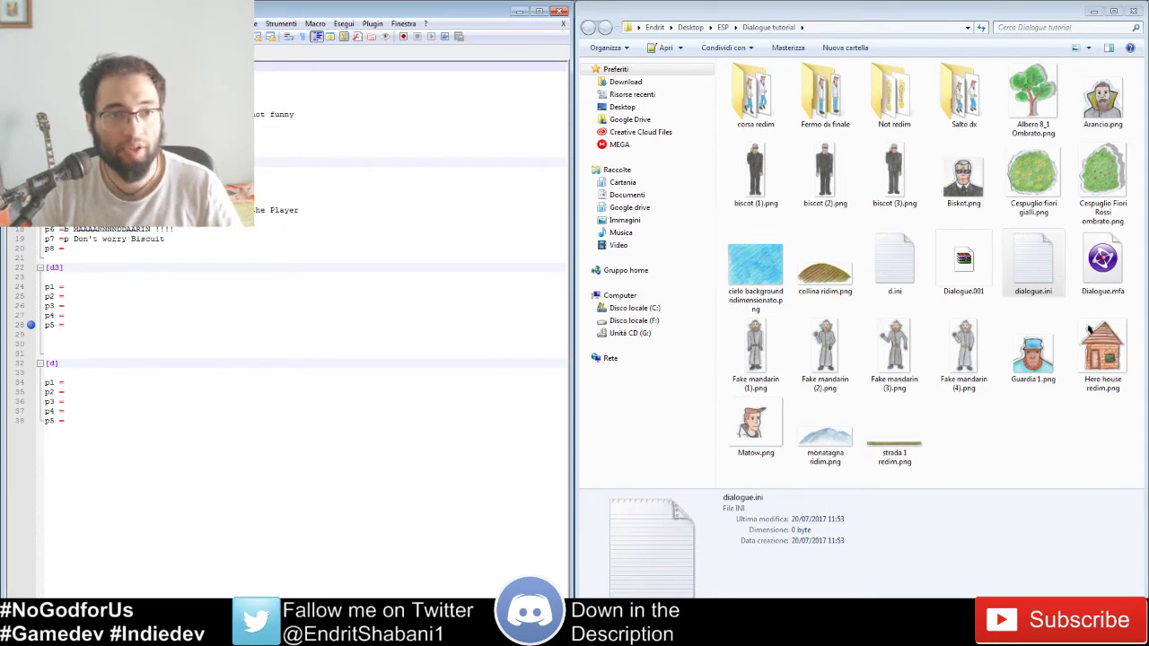
pyautogui.click(143, 76)
pyautogui.click(144, 66)
pyautogui.click(144, 153)
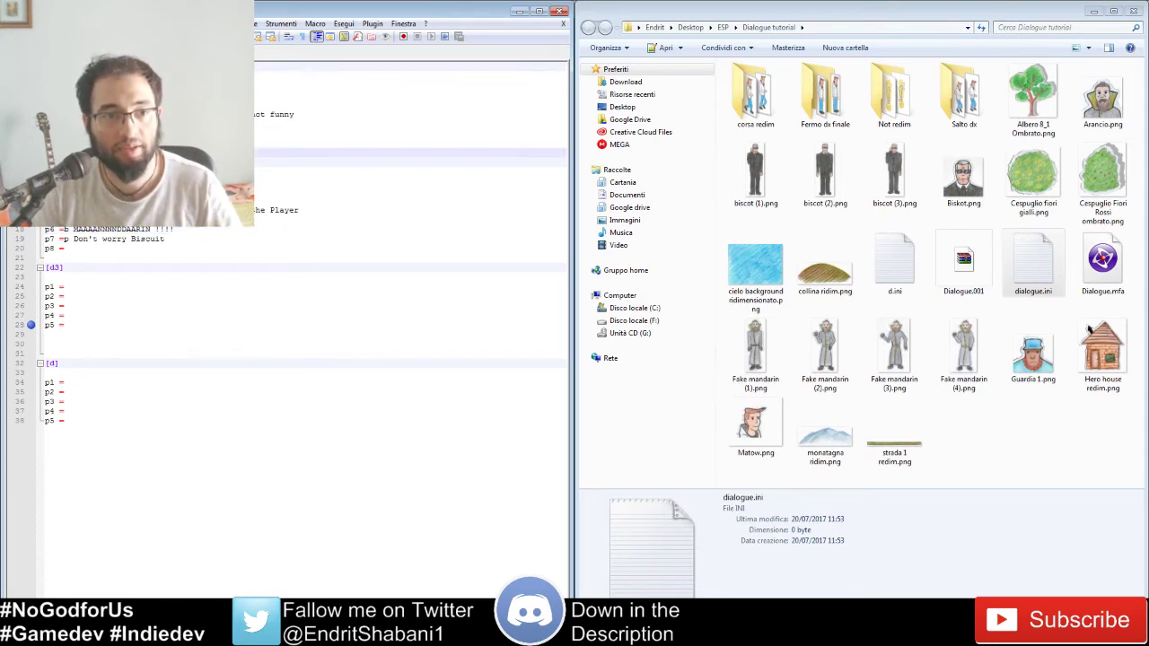
pyautogui.click(108, 162)
pyautogui.click(99, 66)
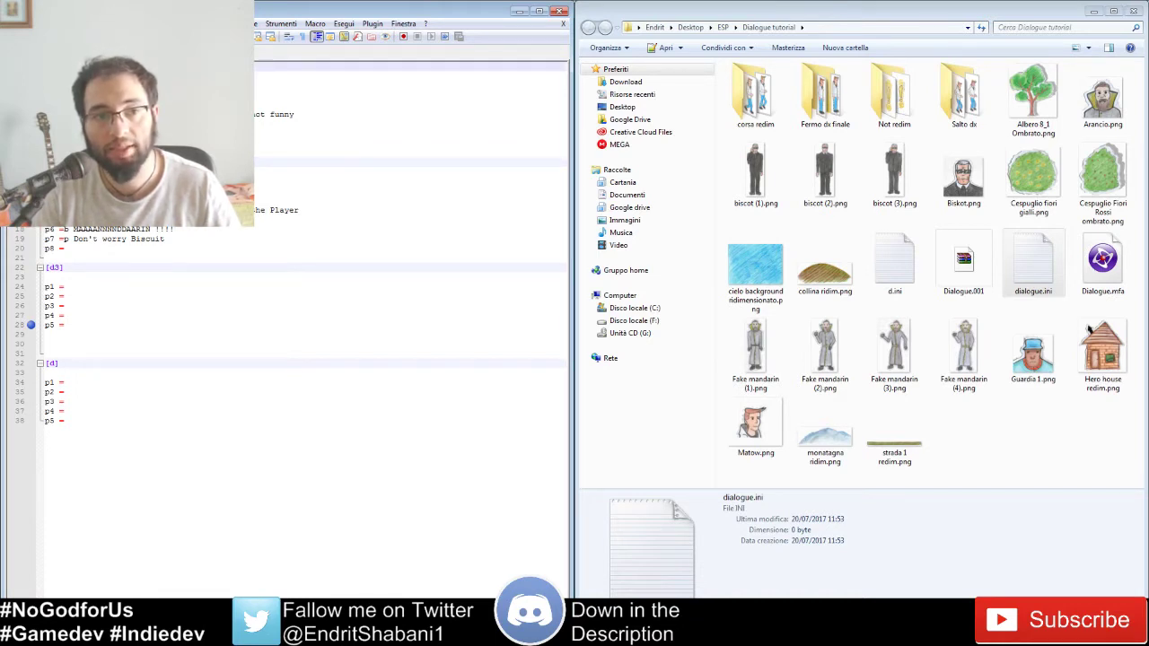
pyautogui.click(99, 163)
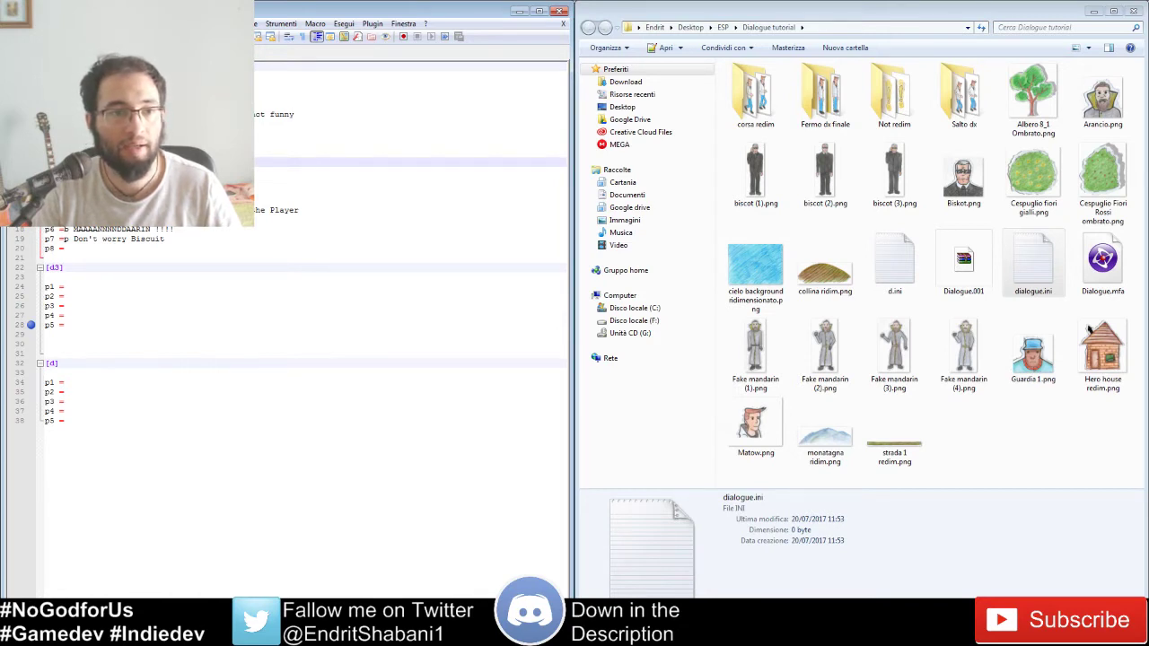
pyautogui.scroll(-3, 296, 323)
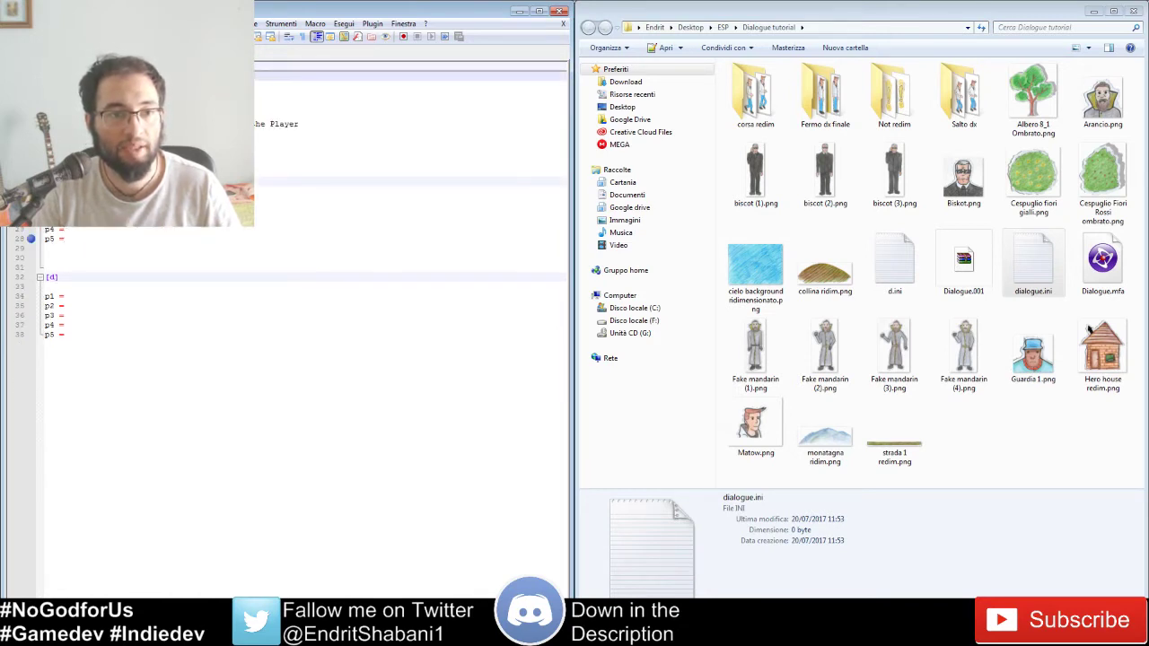
pyautogui.scroll(-3, 296, 323)
pyautogui.scroll(3, 297, 323)
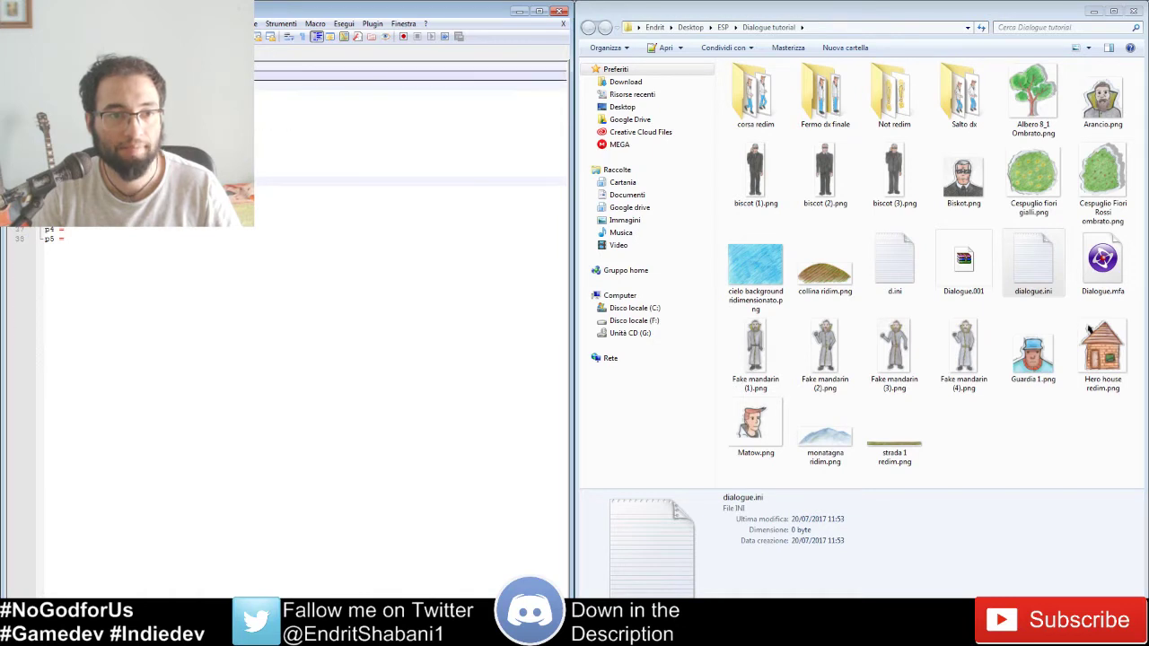
pyautogui.scroll(3, 296, 323)
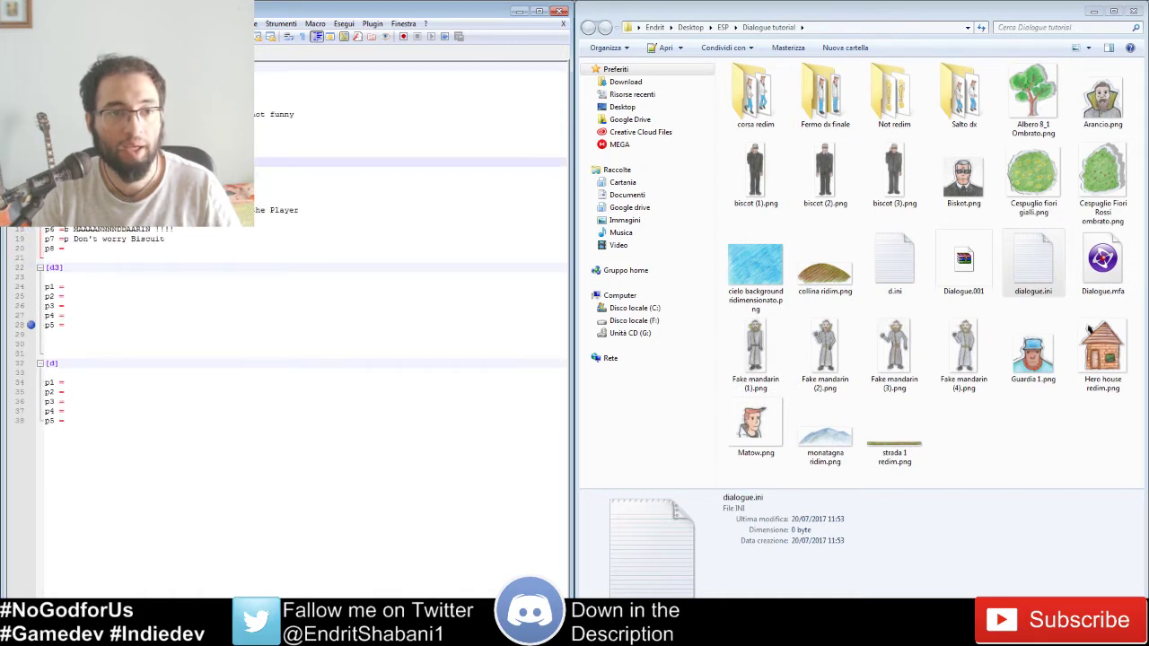
pyautogui.click(126, 86)
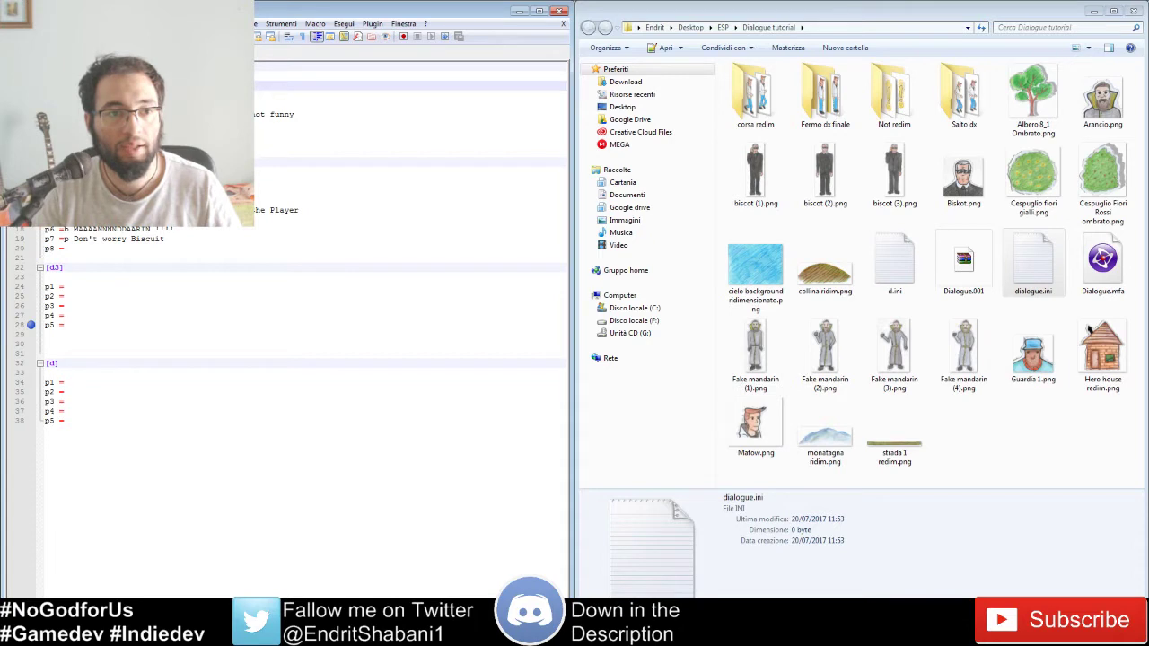
pyautogui.moveTo(54, 86); pyautogui.dragTo(90, 133)
pyautogui.click(90, 123)
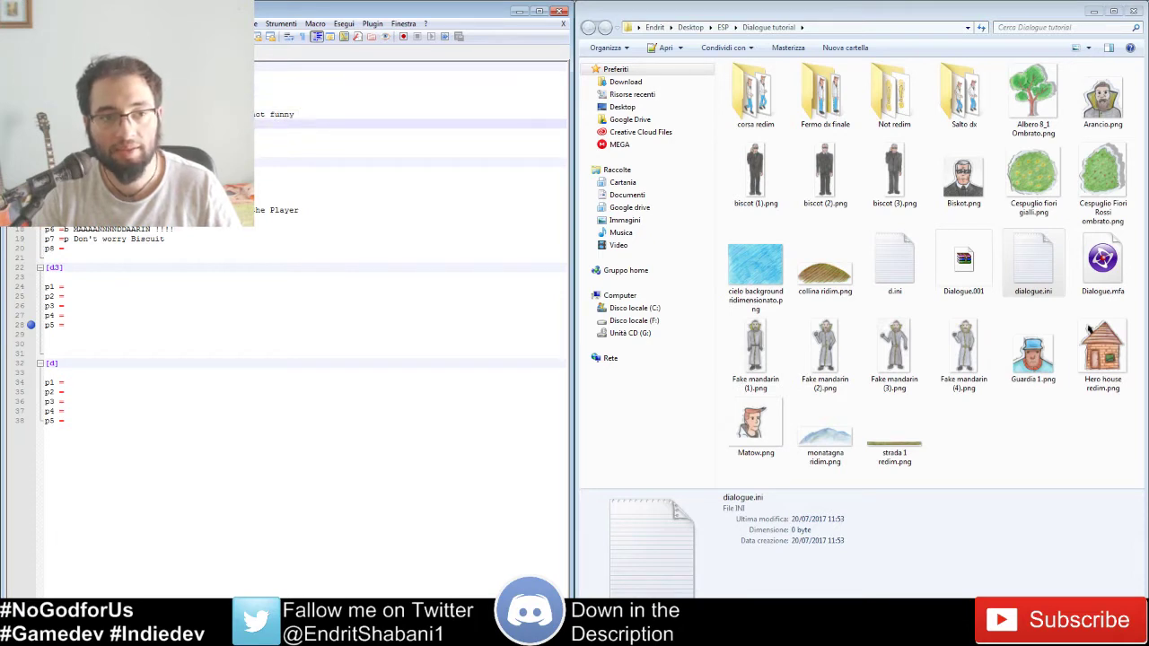
pyautogui.click(126, 86)
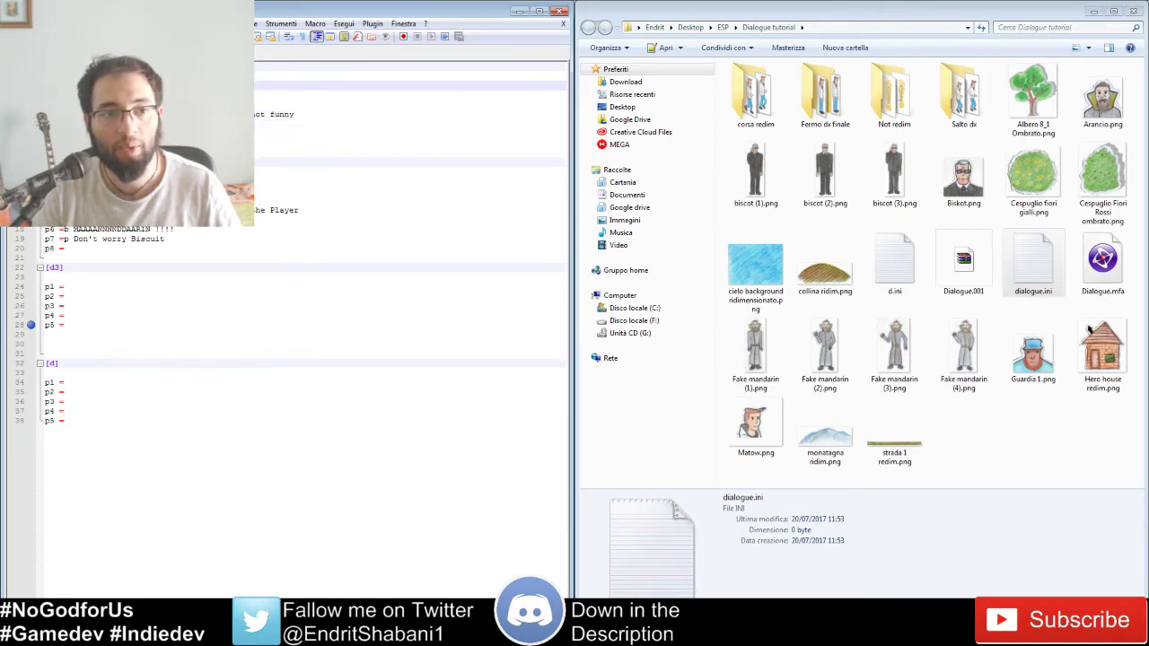
pyautogui.doubleClick(51, 86)
pyautogui.click(63, 95)
pyautogui.click(62, 86)
pyautogui.click(63, 95)
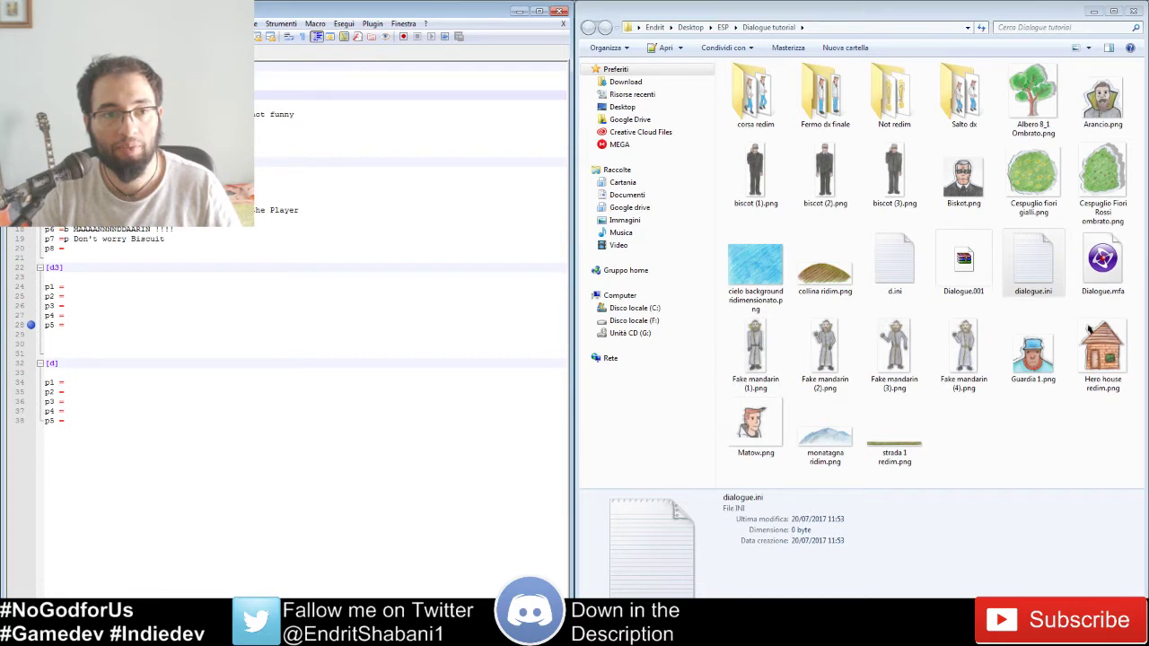
pyautogui.click(63, 105)
pyautogui.click(63, 114)
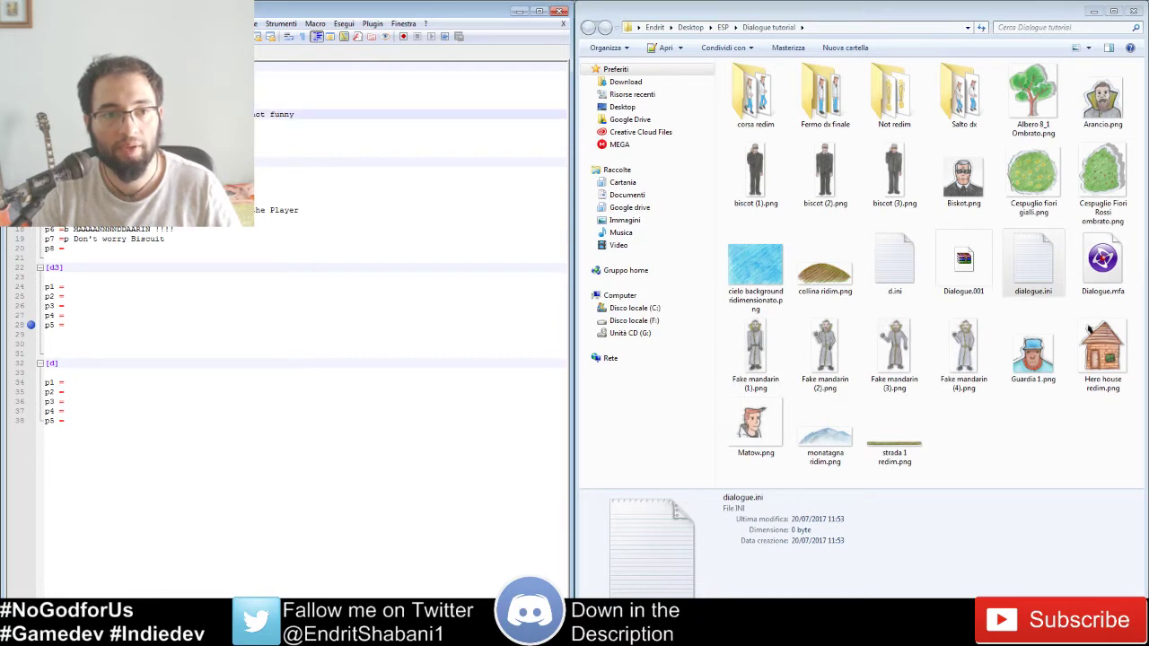
pyautogui.click(62, 124)
pyautogui.click(63, 143)
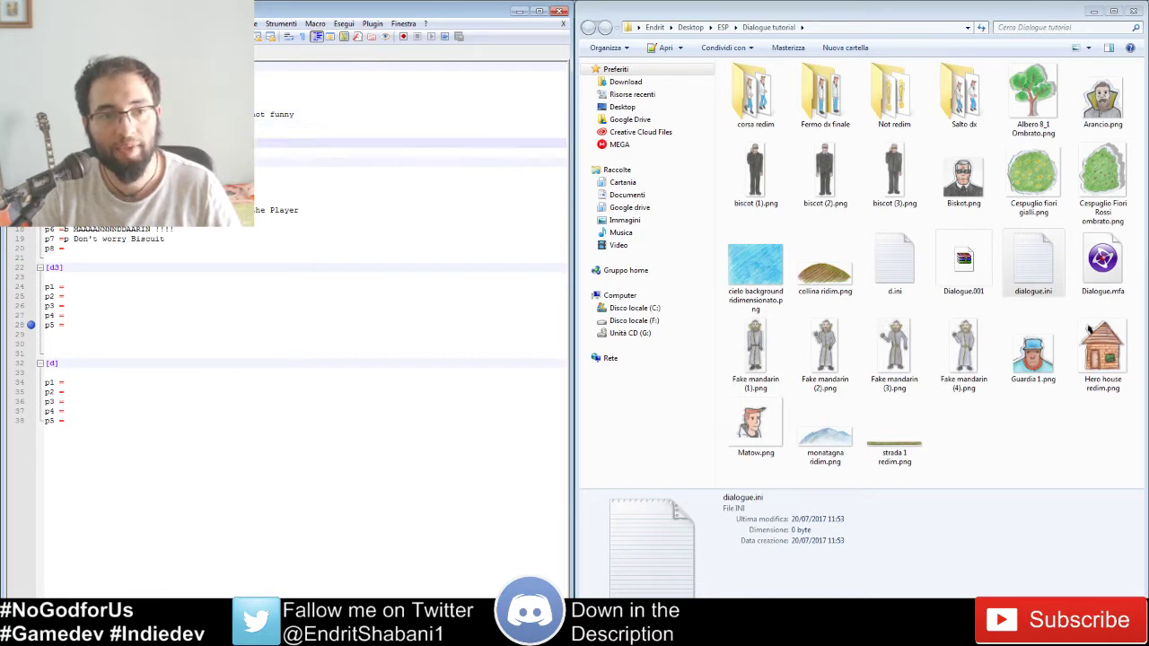
pyautogui.click(63, 77)
pyautogui.click(62, 85)
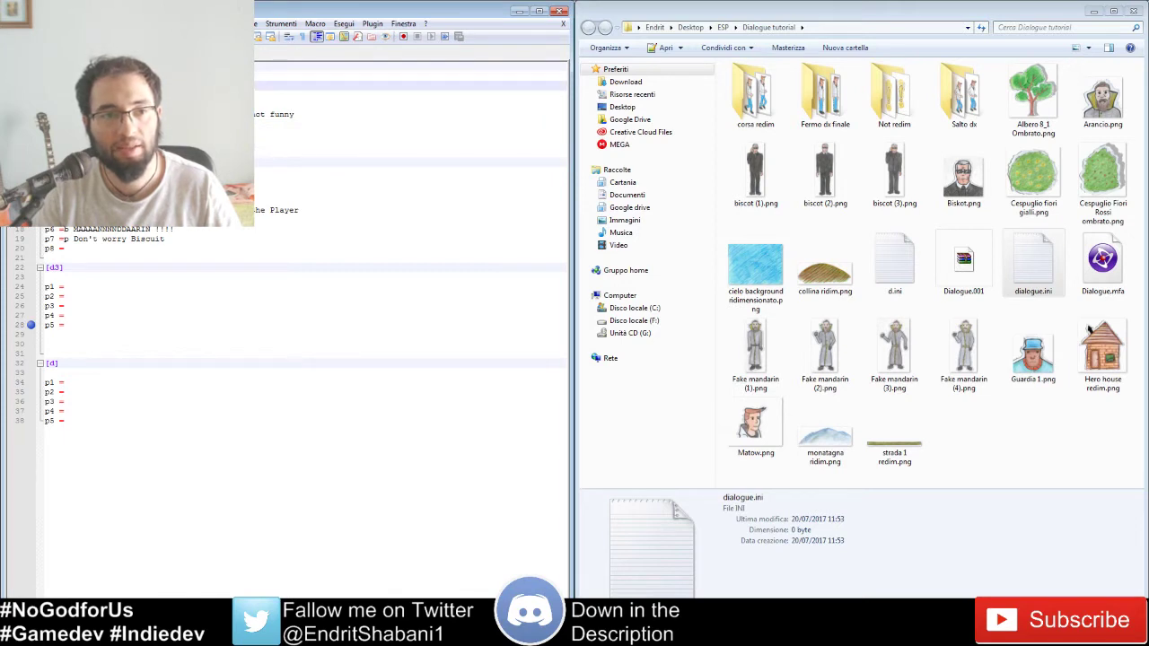
pyautogui.click(63, 95)
pyautogui.click(63, 105)
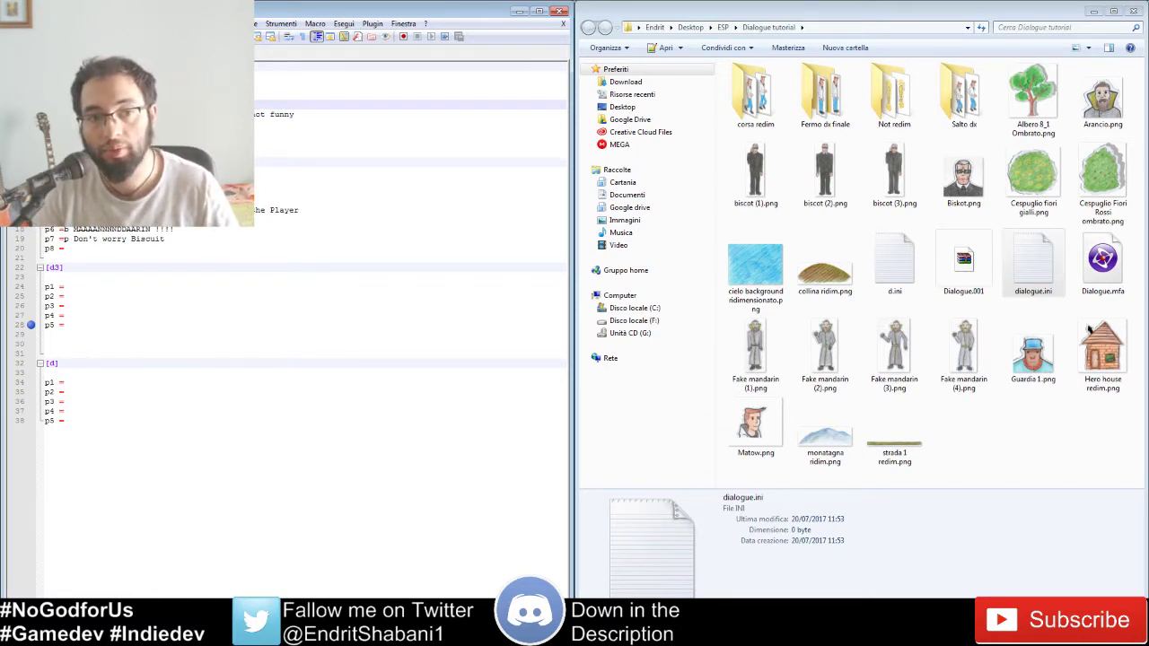
pyautogui.click(134, 85)
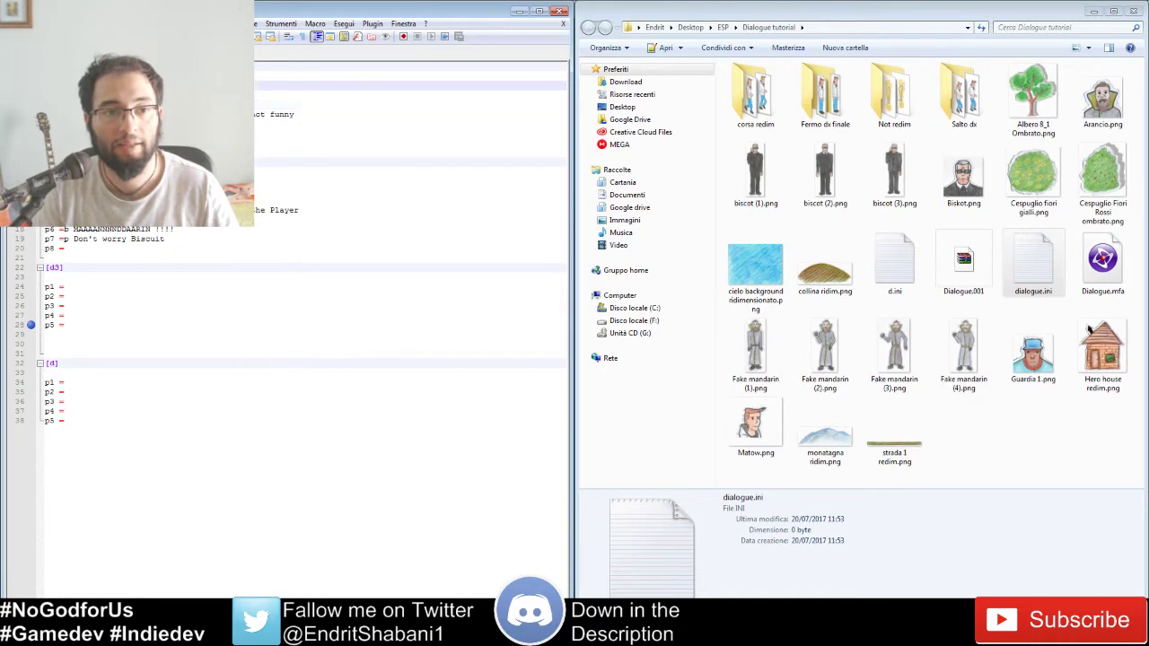
pyautogui.moveTo(46, 105); pyautogui.dragTo(135, 123)
pyautogui.click(135, 85)
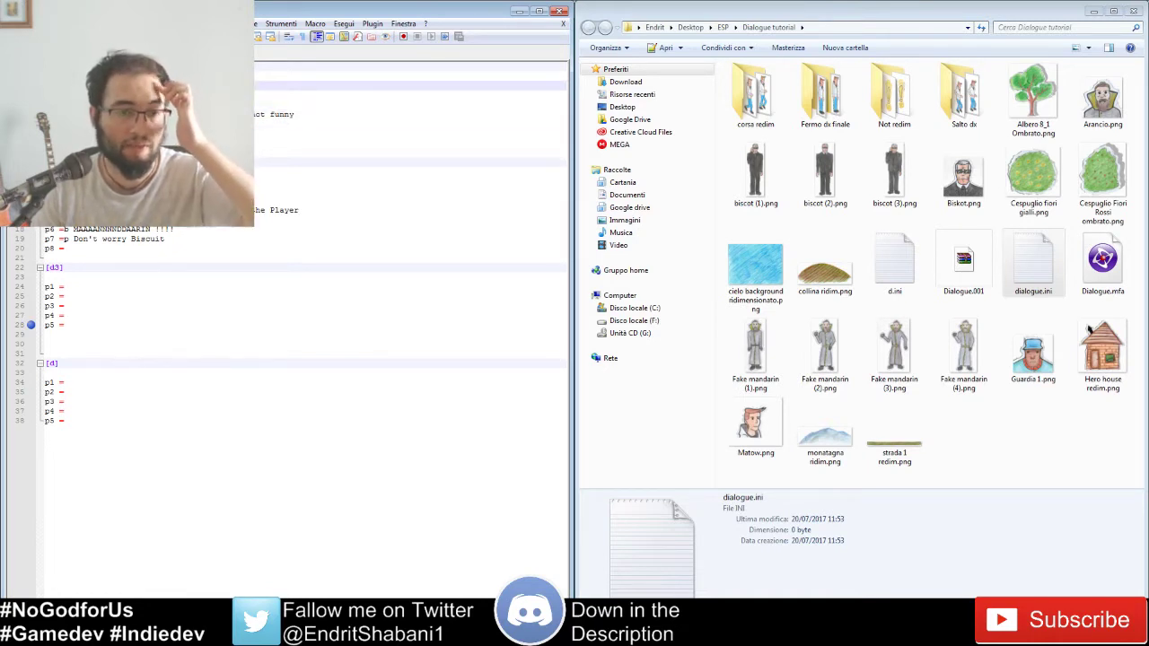
pyautogui.click(135, 95)
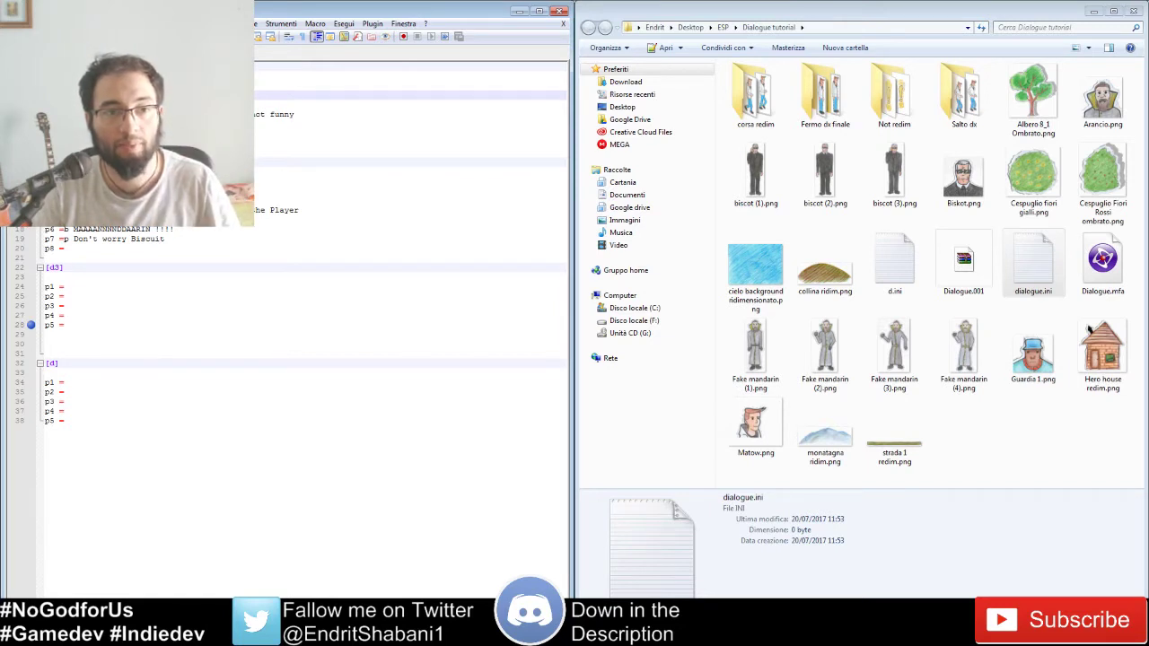
pyautogui.click(135, 86)
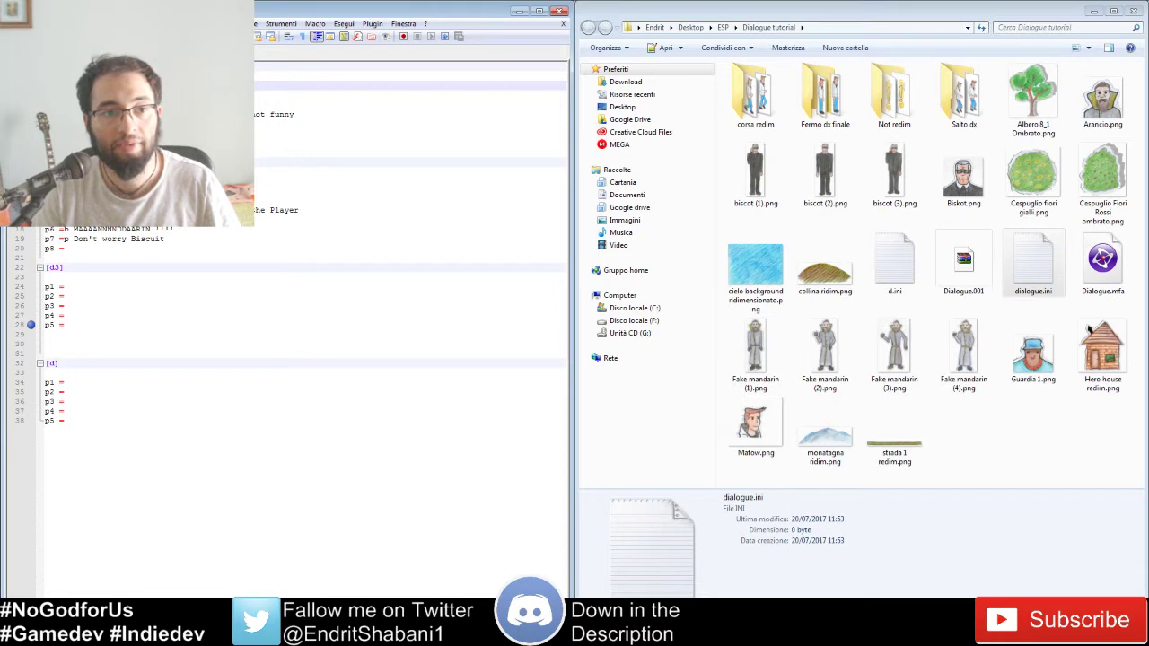
pyautogui.click(135, 95)
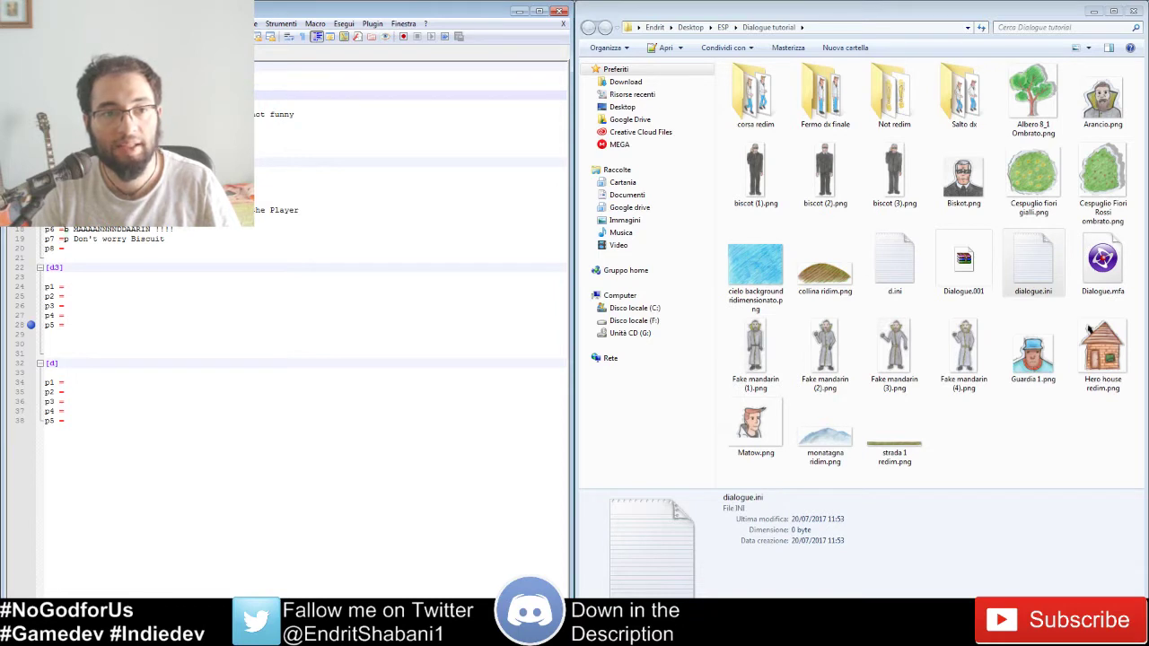
pyautogui.click(134, 104)
pyautogui.click(134, 114)
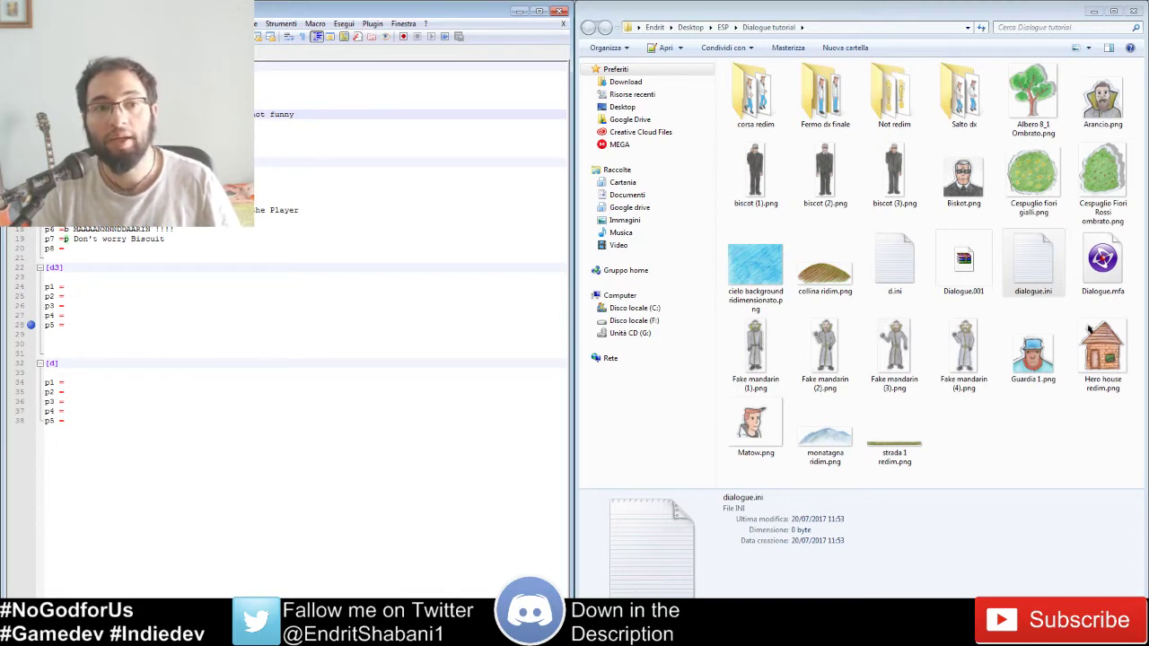
pyautogui.click(134, 85)
pyautogui.click(134, 96)
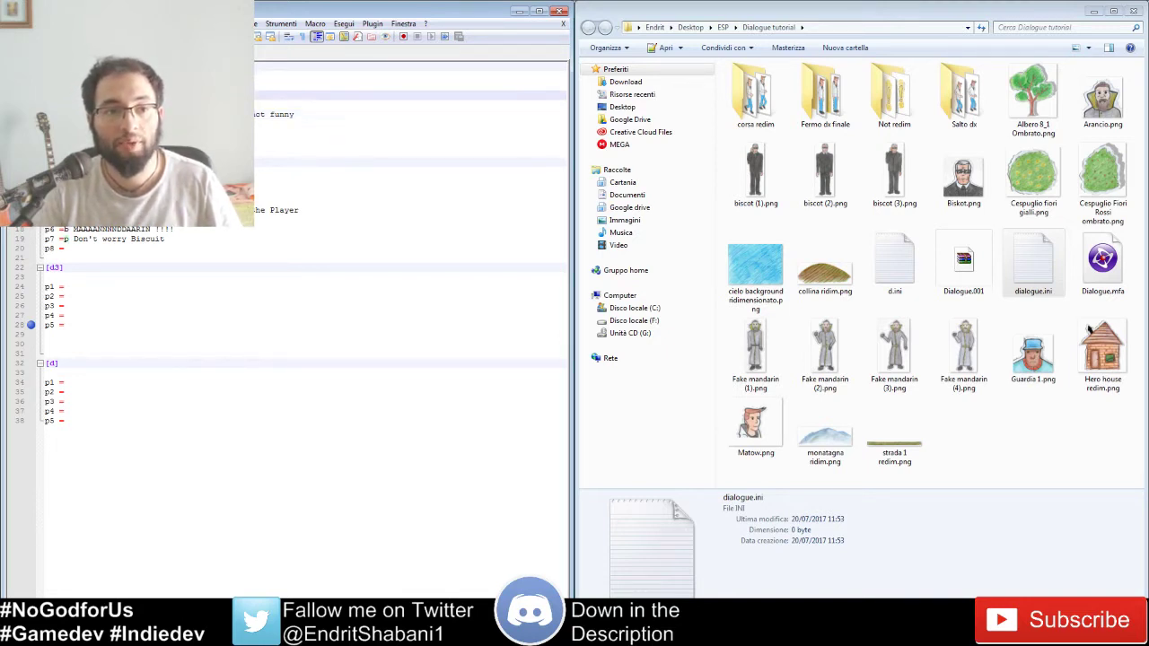
pyautogui.click(135, 85)
pyautogui.click(135, 95)
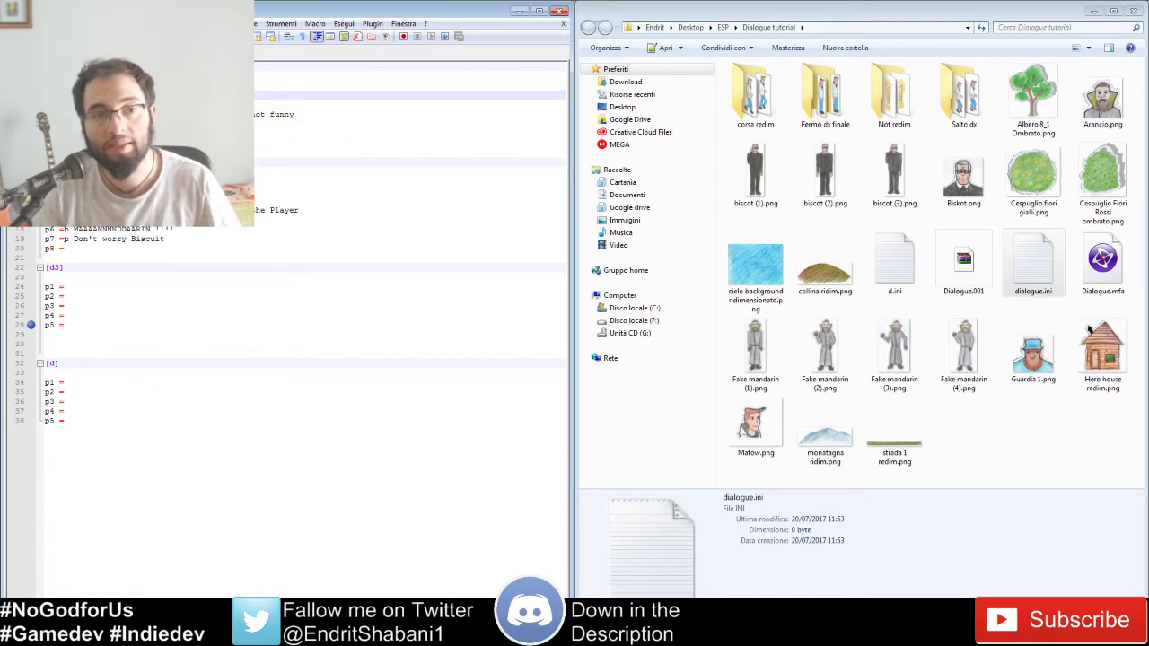
pyautogui.click(135, 104)
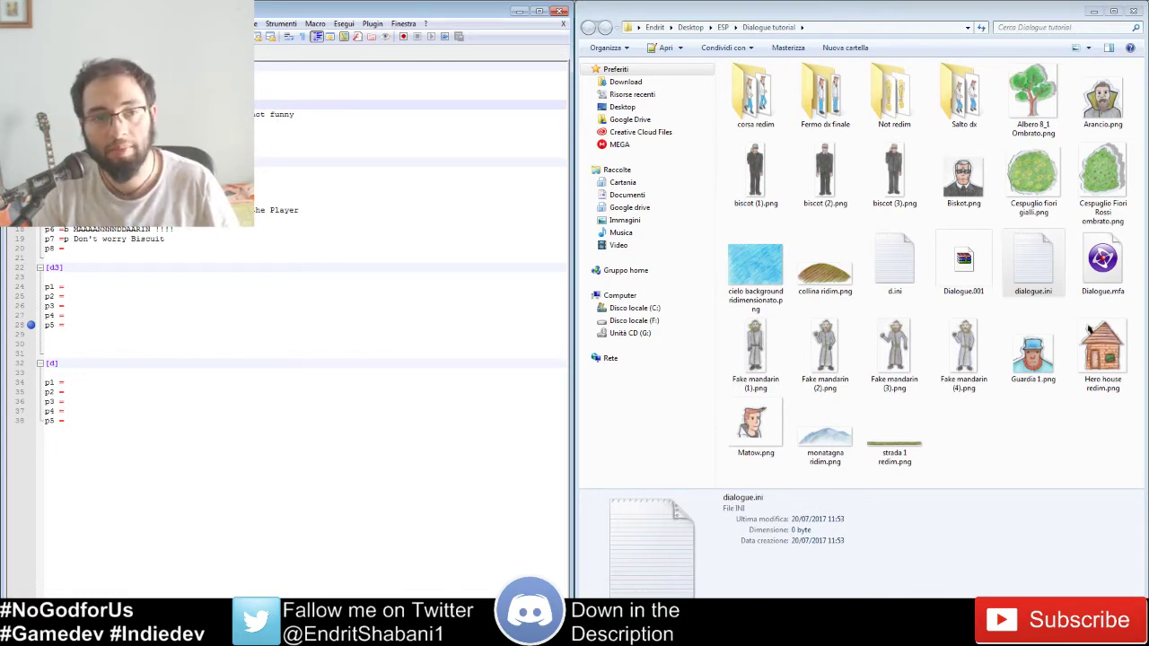
# Step: Move through the dialogue lines and select the text on the 'not funny' line
pyautogui.press('Up')
pyautogui.press('Up')
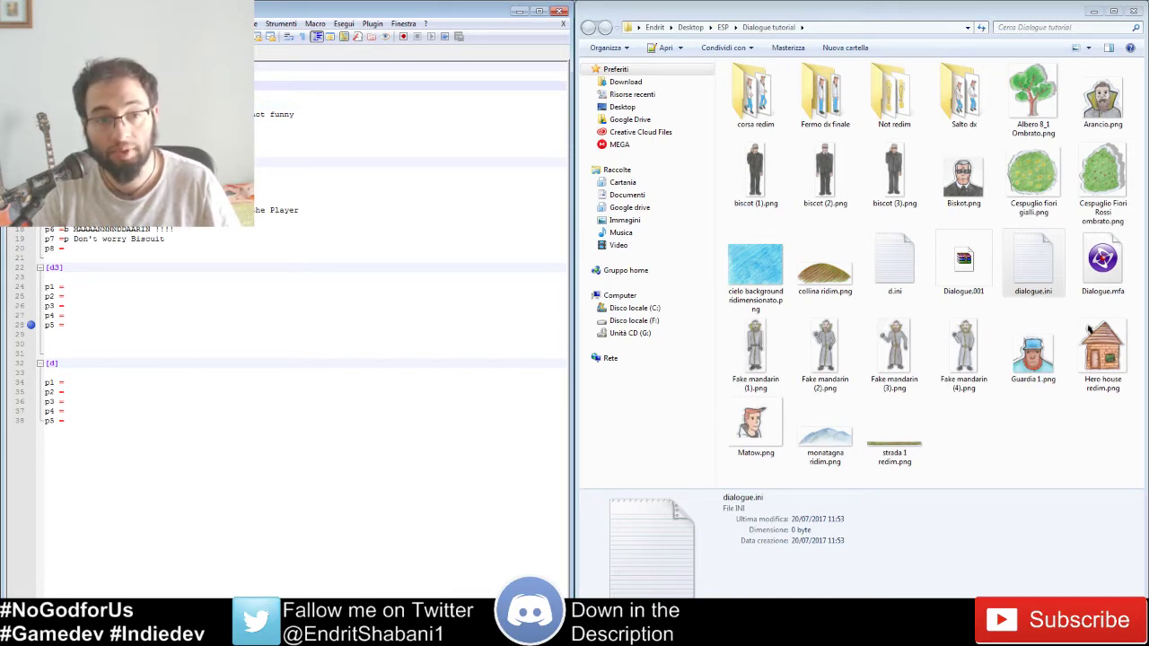
pyautogui.press('Down')
pyautogui.press('Up')
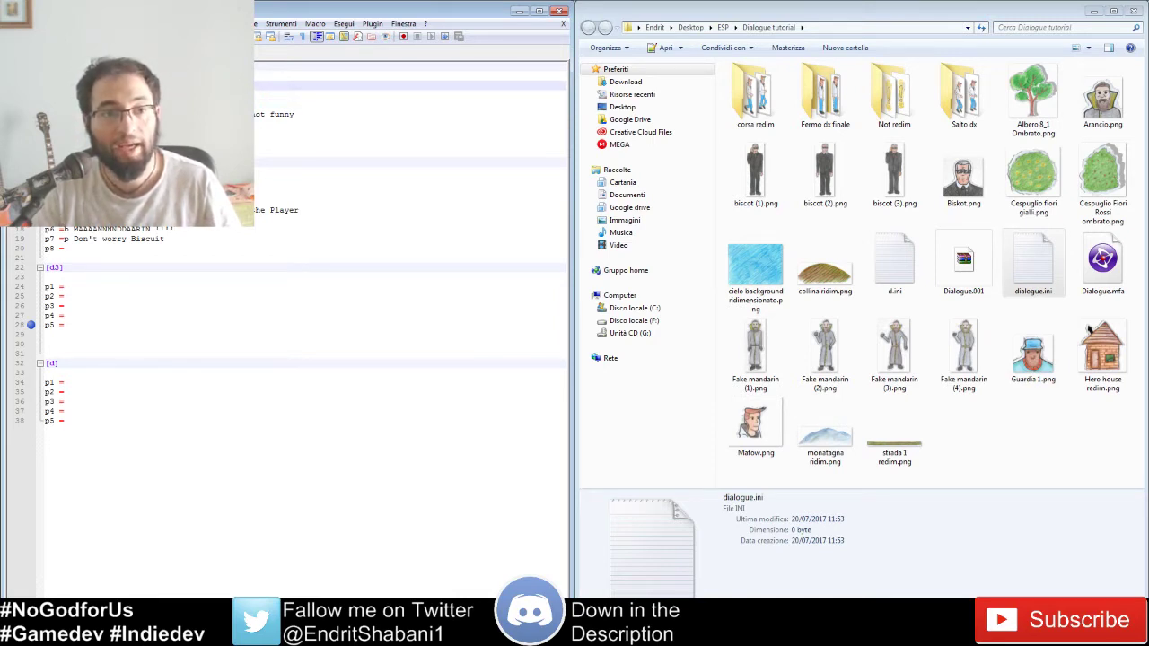
pyautogui.press('Down')
pyautogui.press('Up')
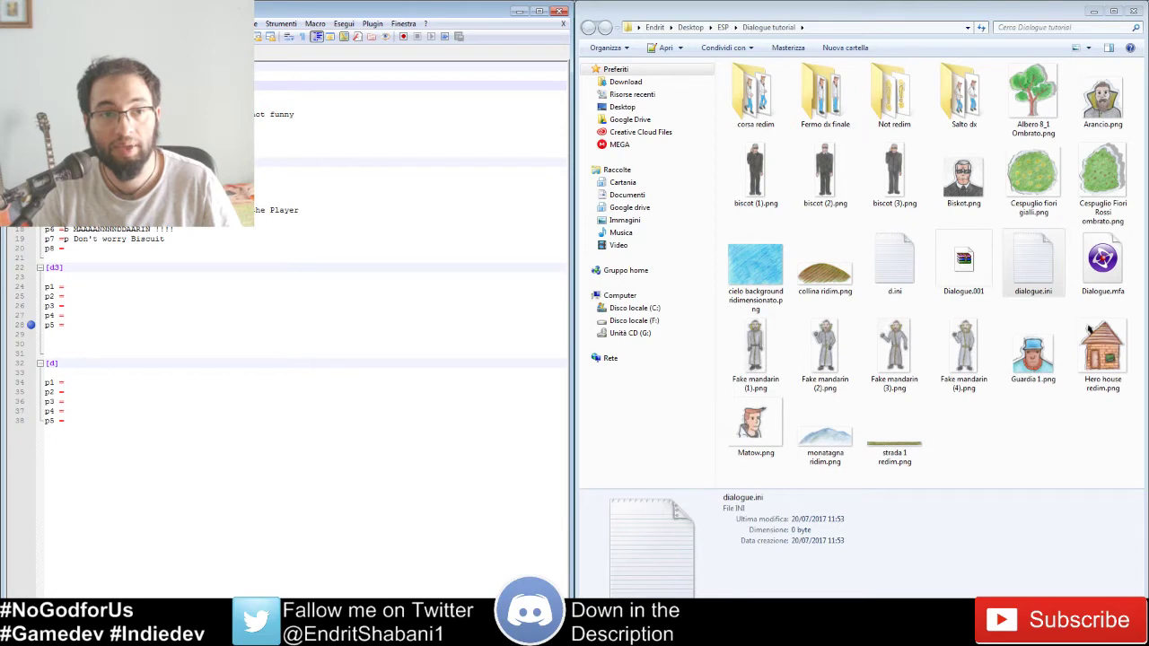
pyautogui.press('Down')
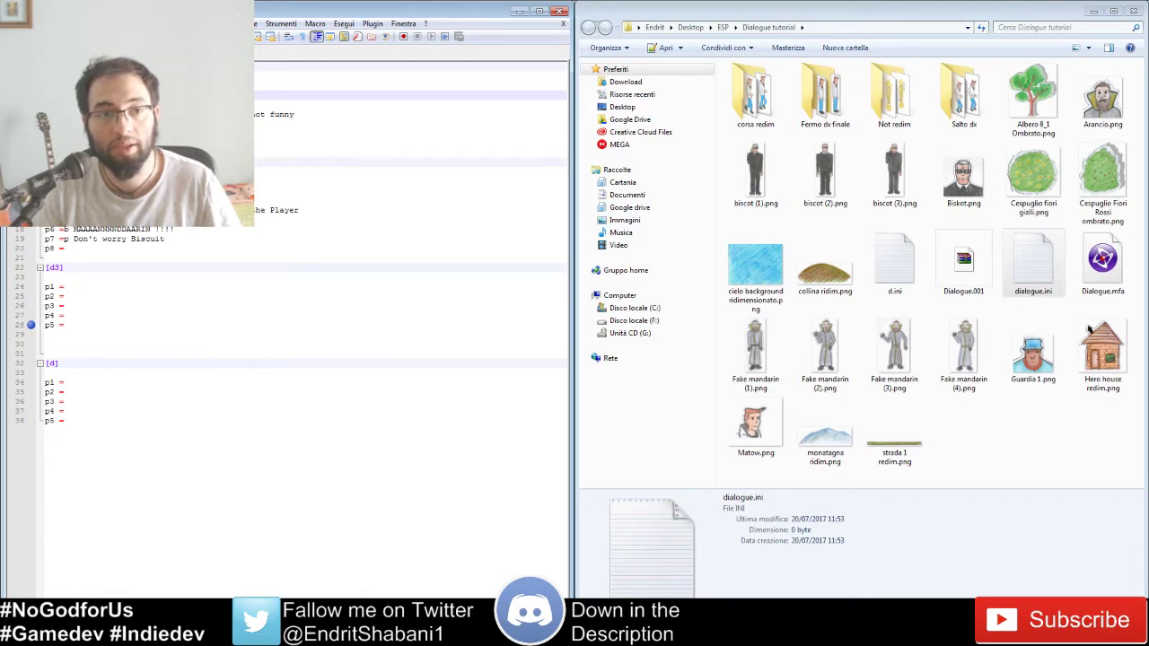
pyautogui.press('Down')
pyautogui.press('Down')
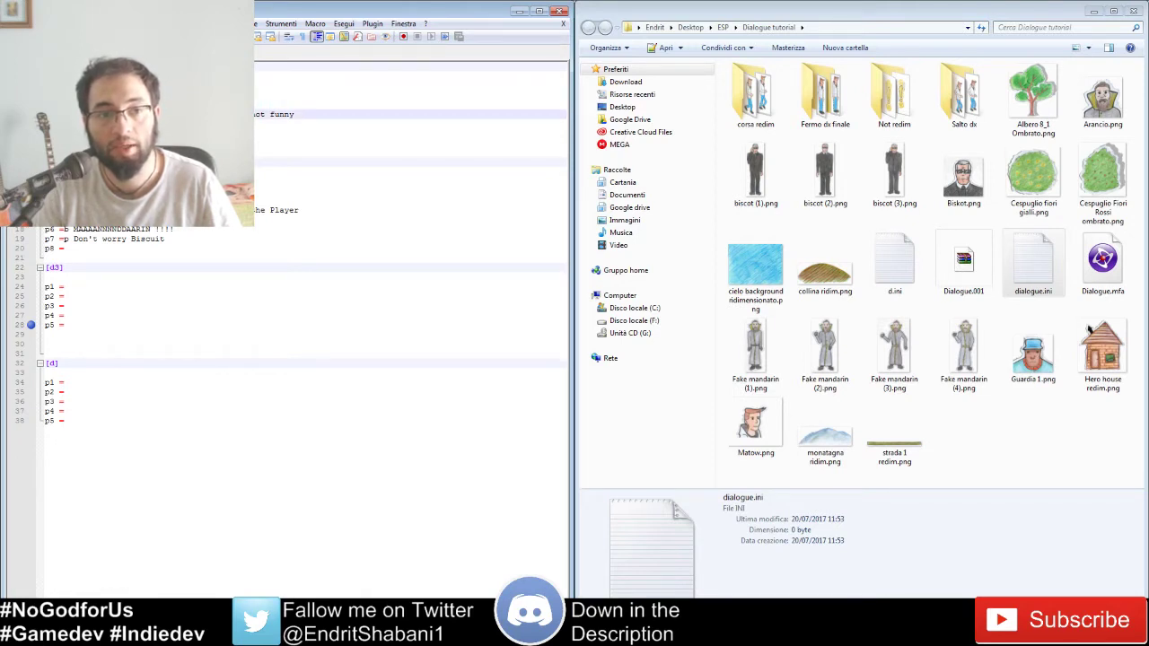
pyautogui.moveTo(70, 115); pyautogui.dragTo(300, 116)
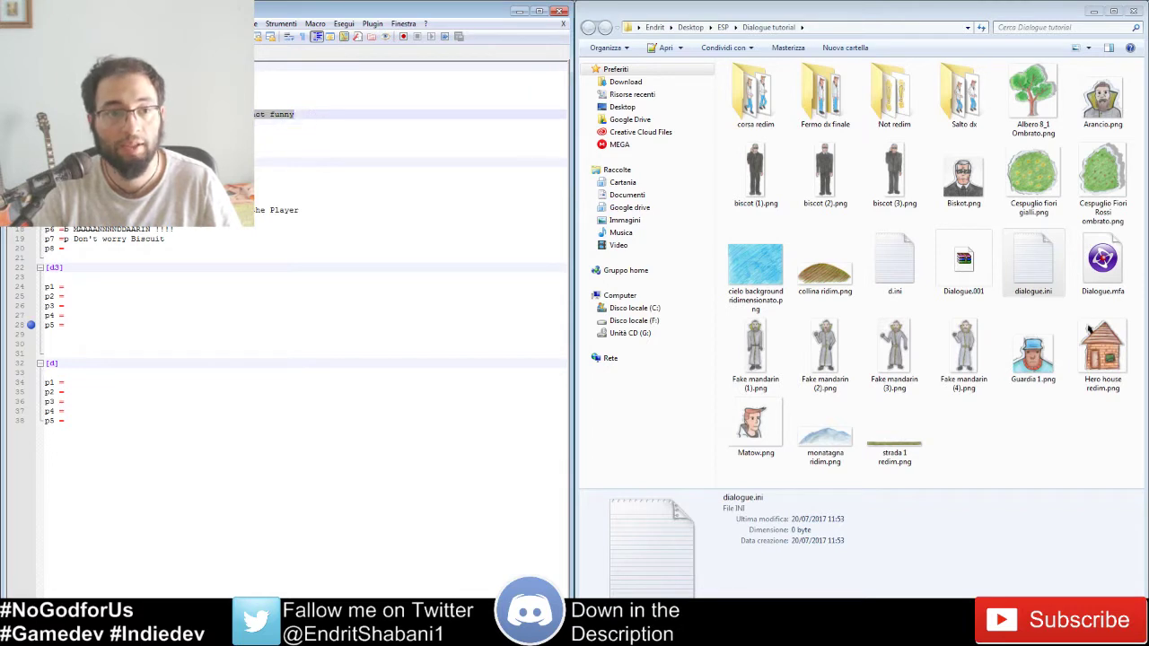
pyautogui.press('Down')
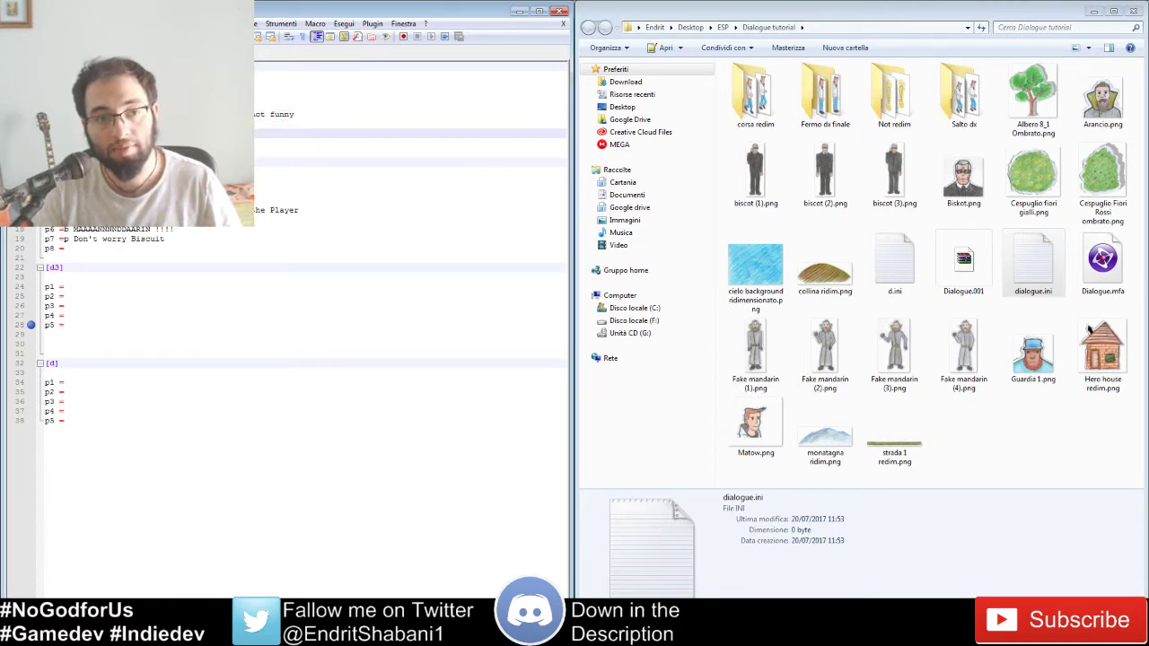
pyautogui.press('Down')
pyautogui.press('Down')
pyautogui.press('Up')
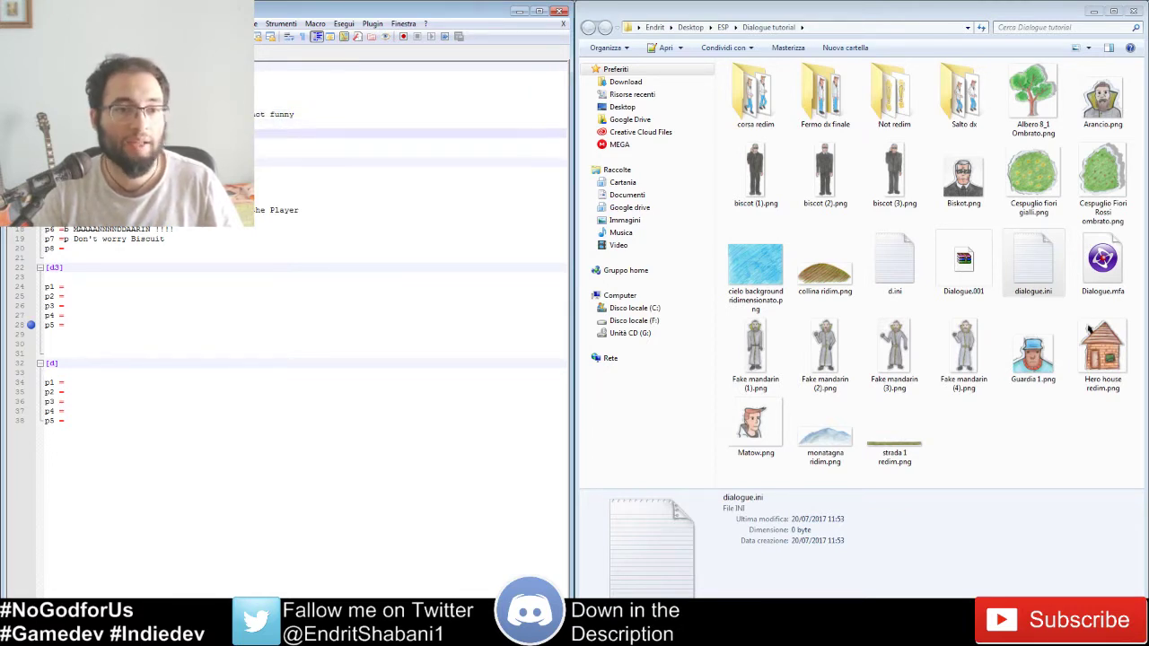
# Step: Compare the empty p8 entry with the earlier dialogue line
pyautogui.click(70, 247)
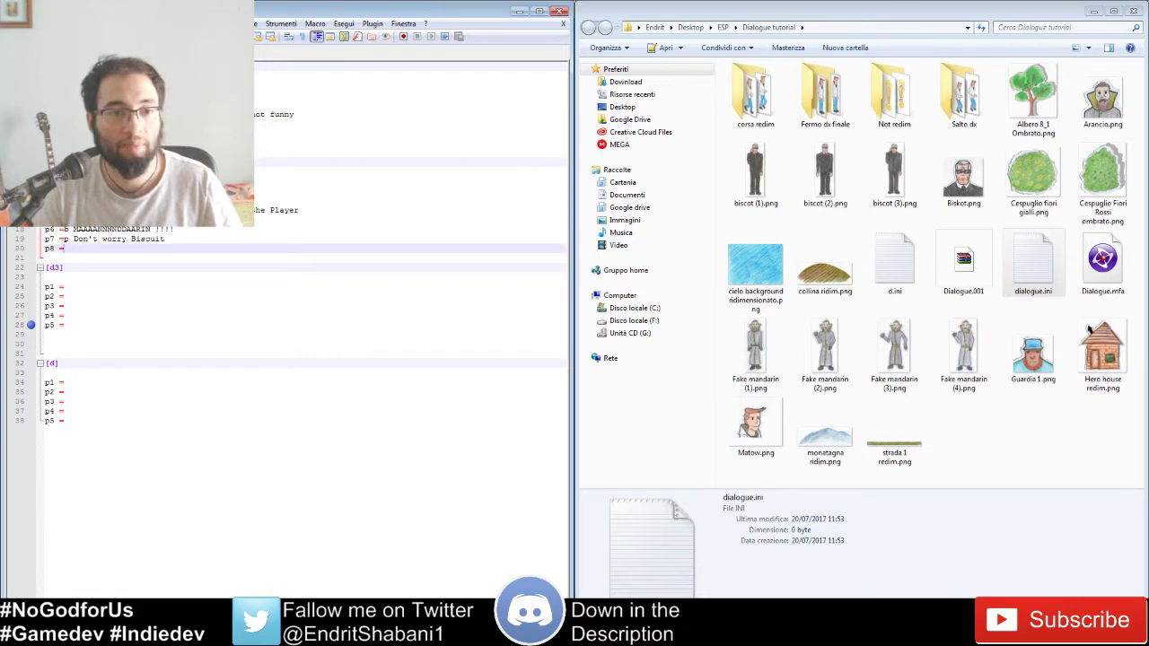
pyautogui.click(75, 134)
pyautogui.click(78, 256)
pyautogui.click(76, 249)
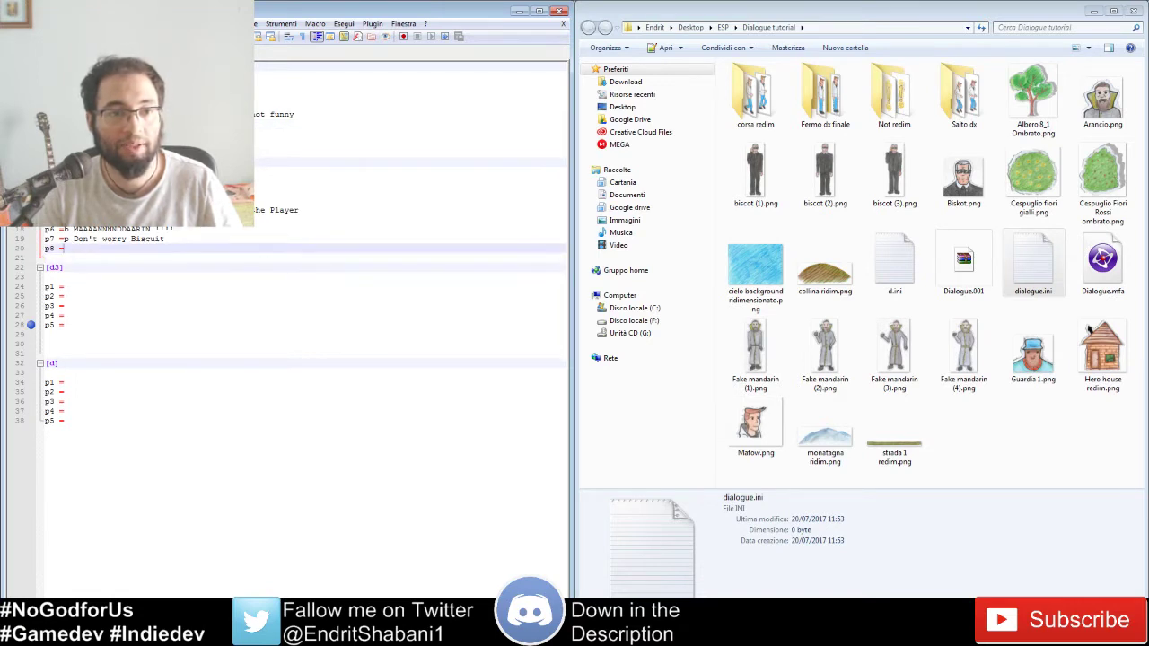
pyautogui.click(76, 133)
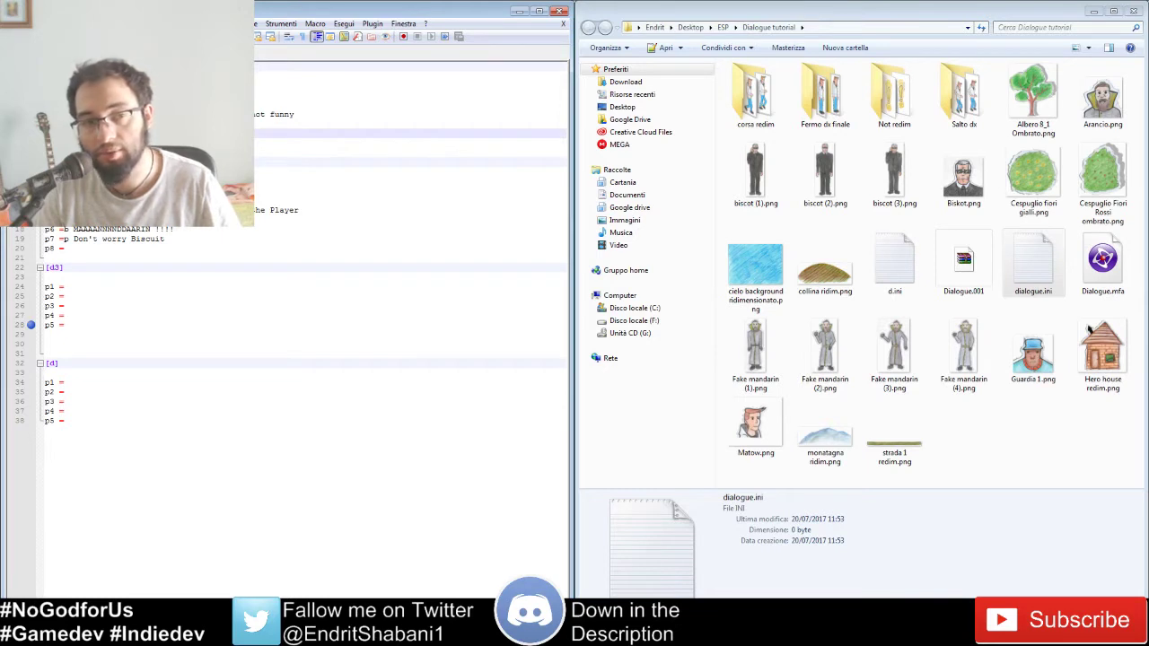
# Step: Add blank lines between dialogue entries, remove one extra above [d3], and switch to Fusion
pyautogui.press('Down')
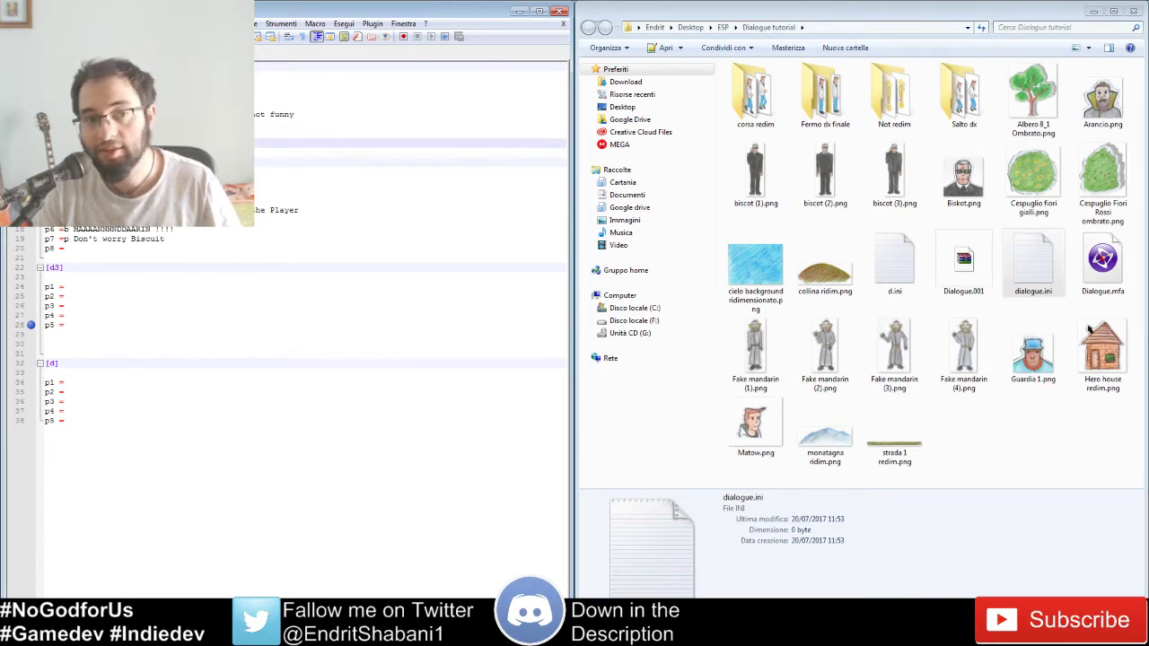
pyautogui.press('Return')
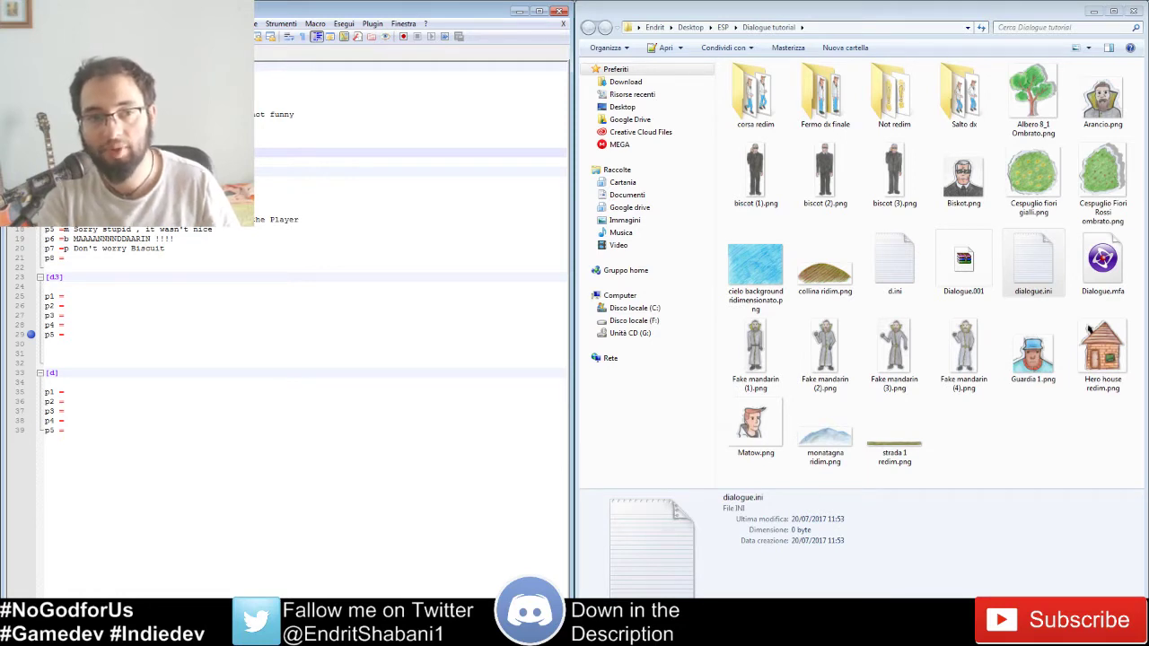
pyautogui.press('BackSpace')
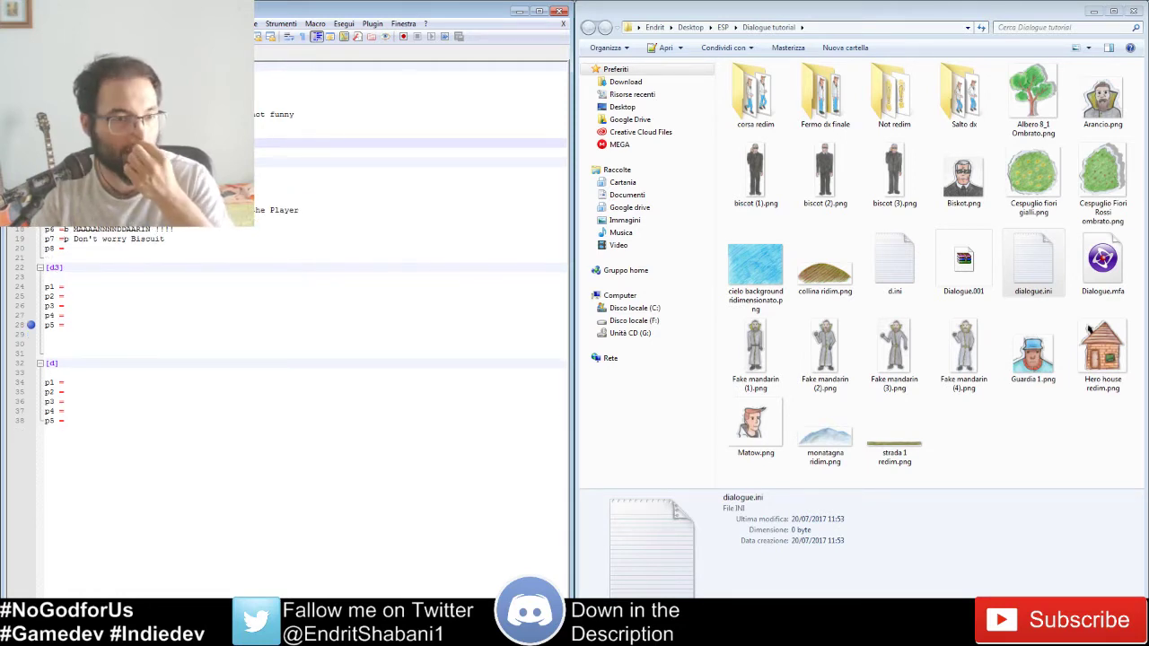
pyautogui.press('Up')
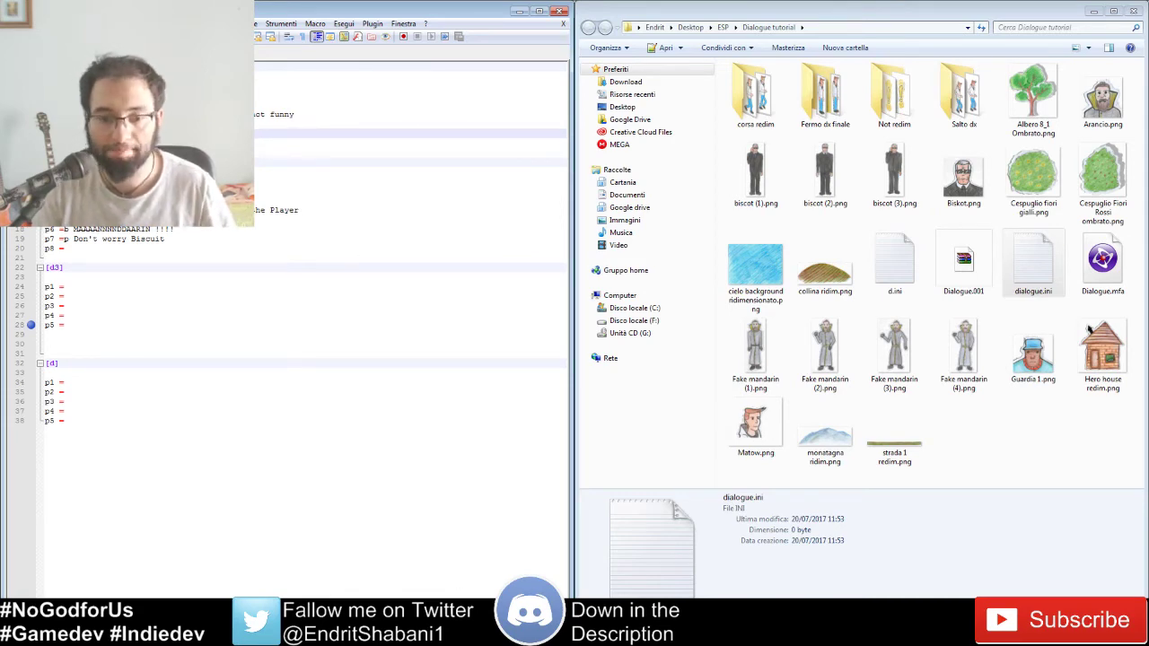
pyautogui.hotkey('alt', 'Tab')
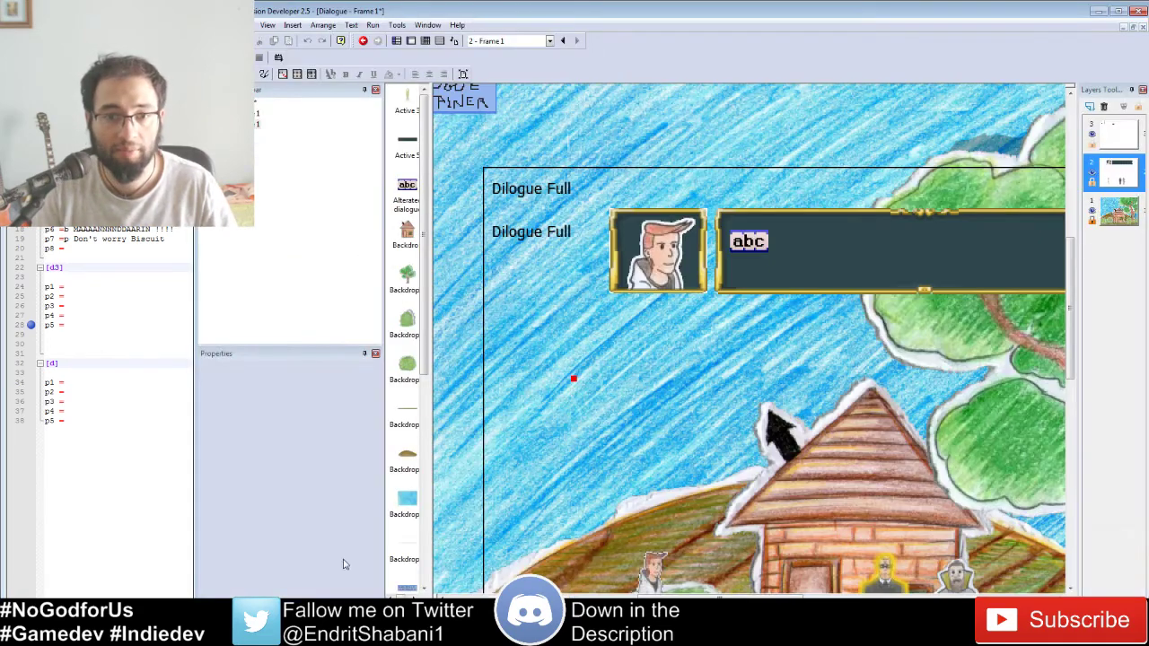
# Step: Fit the whole scene in view and check the Player's Platform movement
pyautogui.moveTo(758, 449); pyautogui.dragTo(751, 448, button='middle')
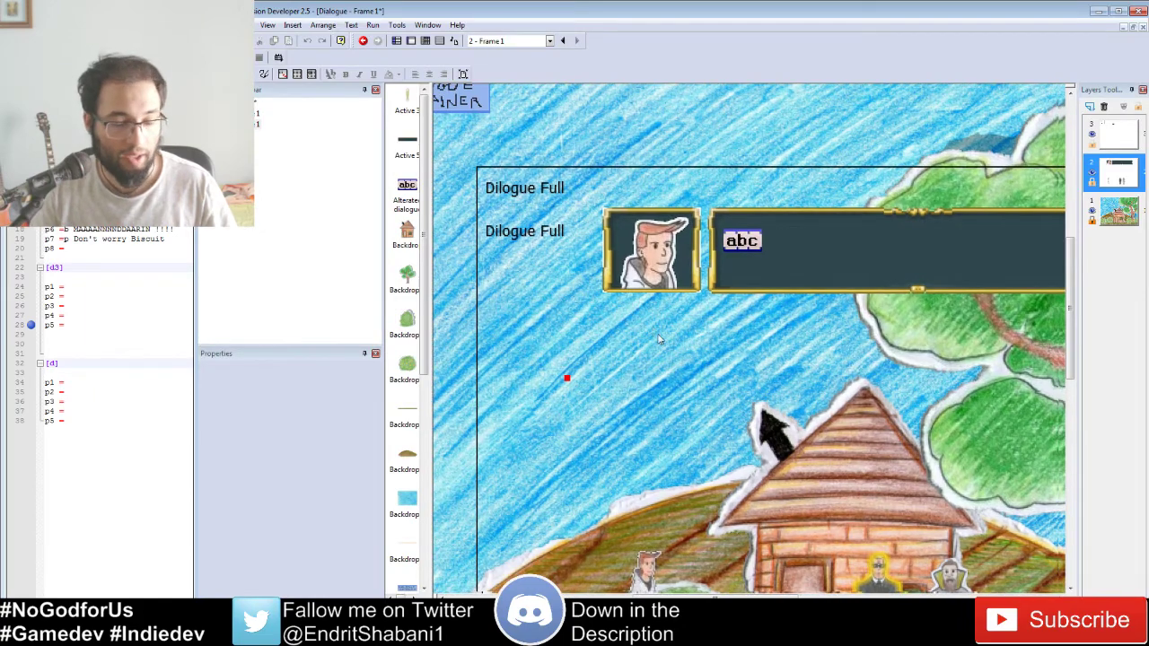
pyautogui.keyDown('ctrl'); pyautogui.scroll(-3, 660, 339); pyautogui.keyUp('ctrl')
pyautogui.moveTo(846, 460); pyautogui.dragTo(778, 425, button='middle')
pyautogui.keyDown('ctrl'); pyautogui.scroll(1, 778, 425); pyautogui.keyUp('ctrl')
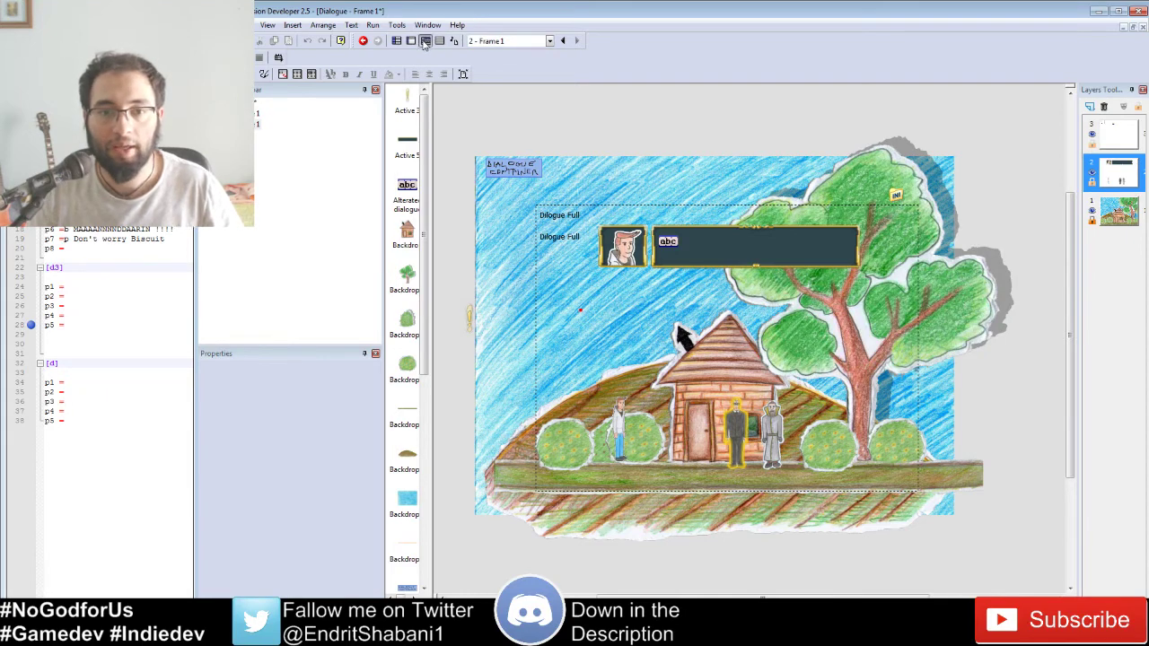
pyautogui.click(620, 406)
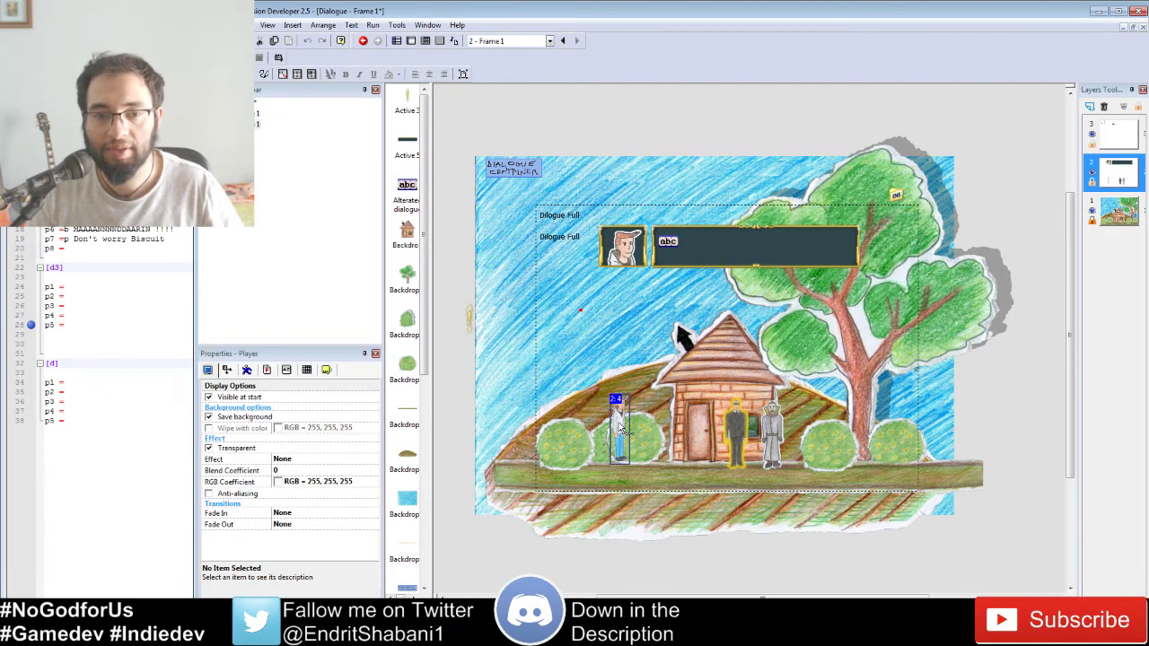
pyautogui.click(248, 371)
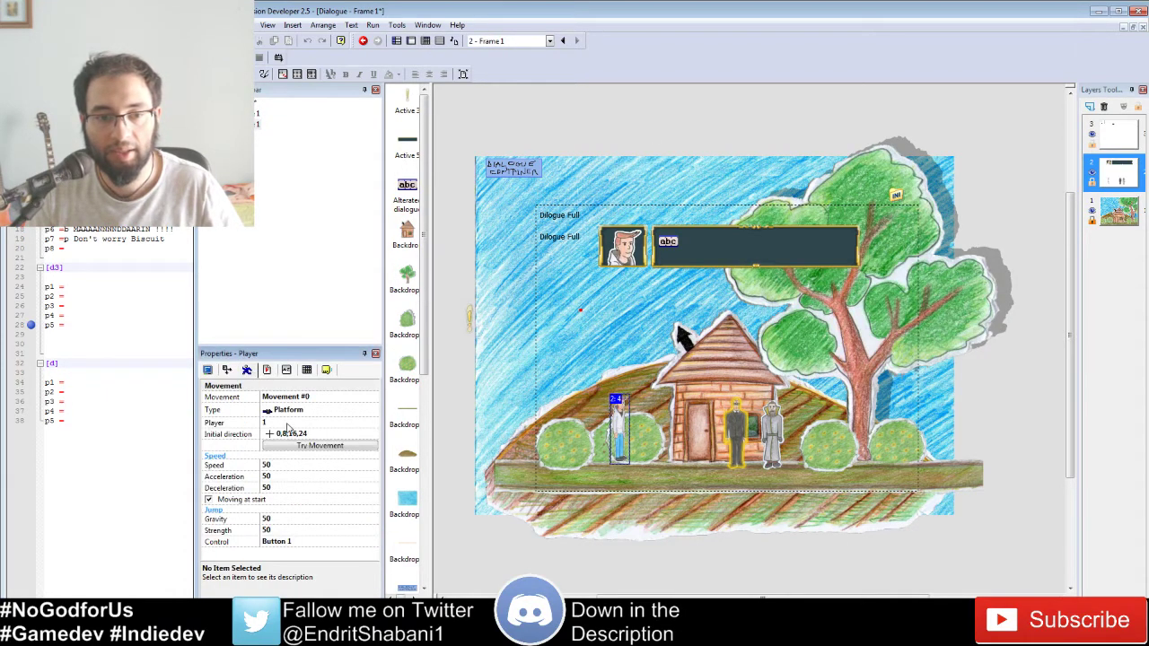
# Step: Check the sensor's Static movement, then open the frame's event editor
pyautogui.click(643, 345)
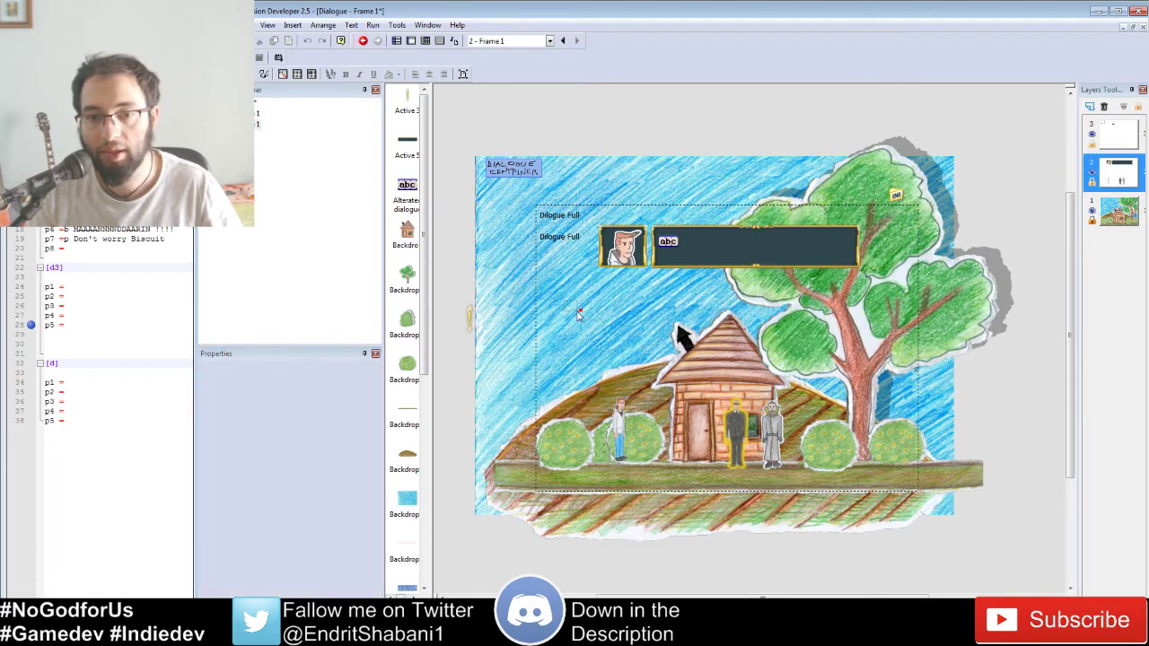
pyautogui.click(581, 311)
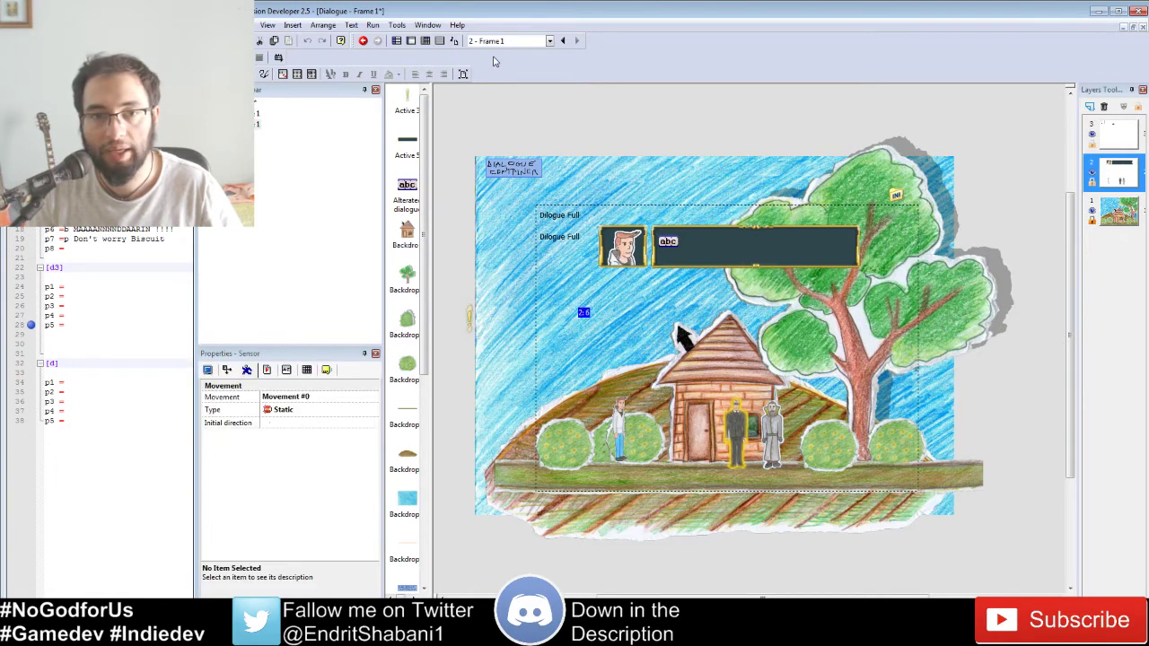
pyautogui.click(425, 40)
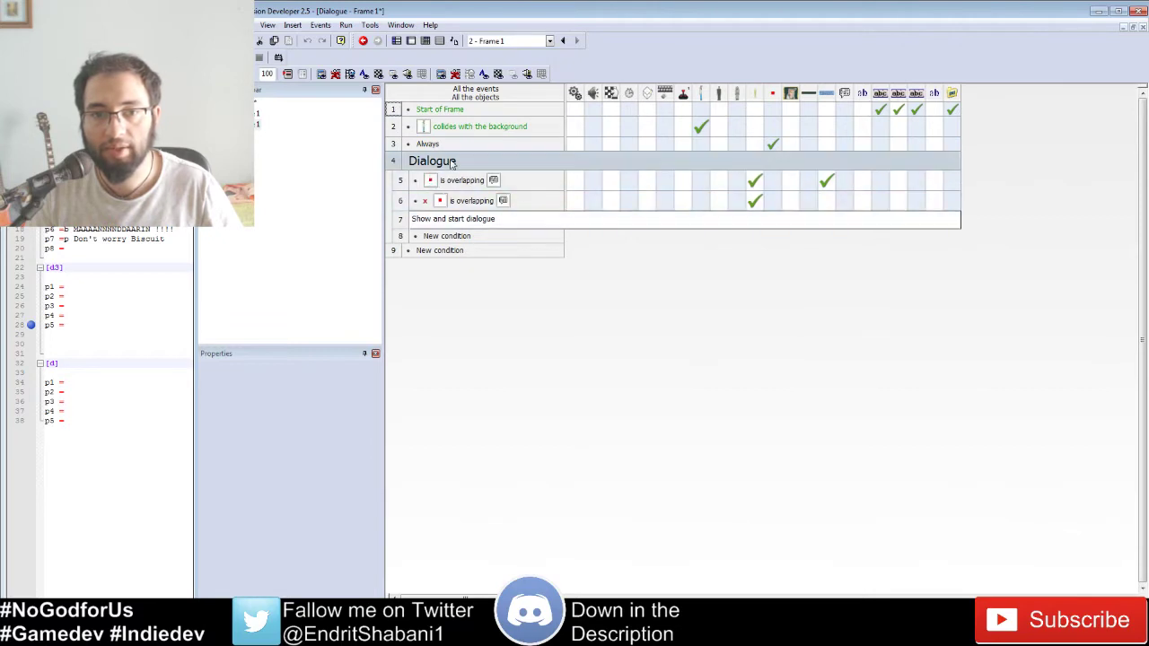
# Step: Inspect the row 5 NPC 'is overlapping' condition, then return to the frame editor
pyautogui.click(431, 180)
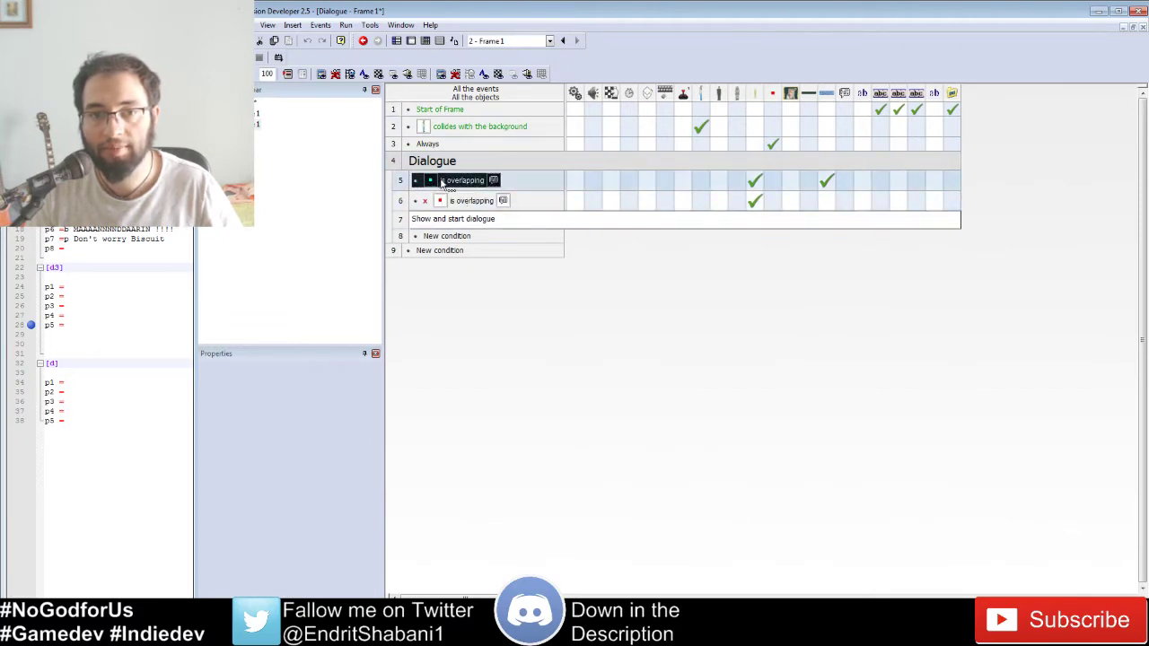
pyautogui.click(440, 183)
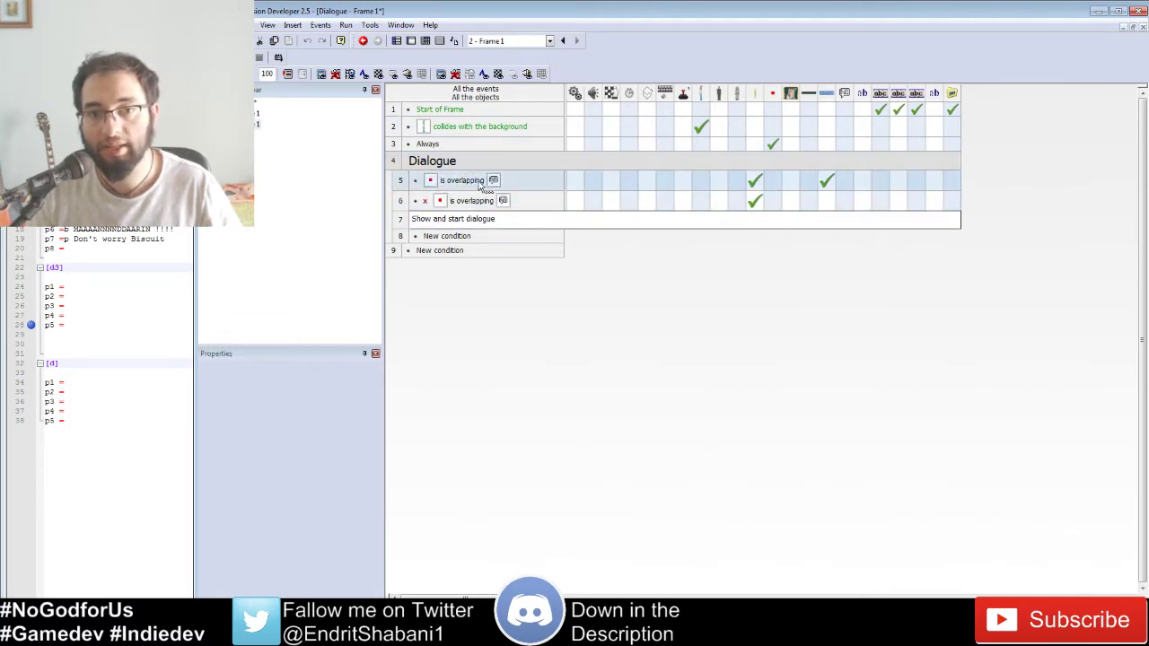
pyautogui.click(410, 41)
# Step: View npc1 and npc2's shared Qualifier(s) in Properties, then return to the Event Editor
pyautogui.click(737, 434)
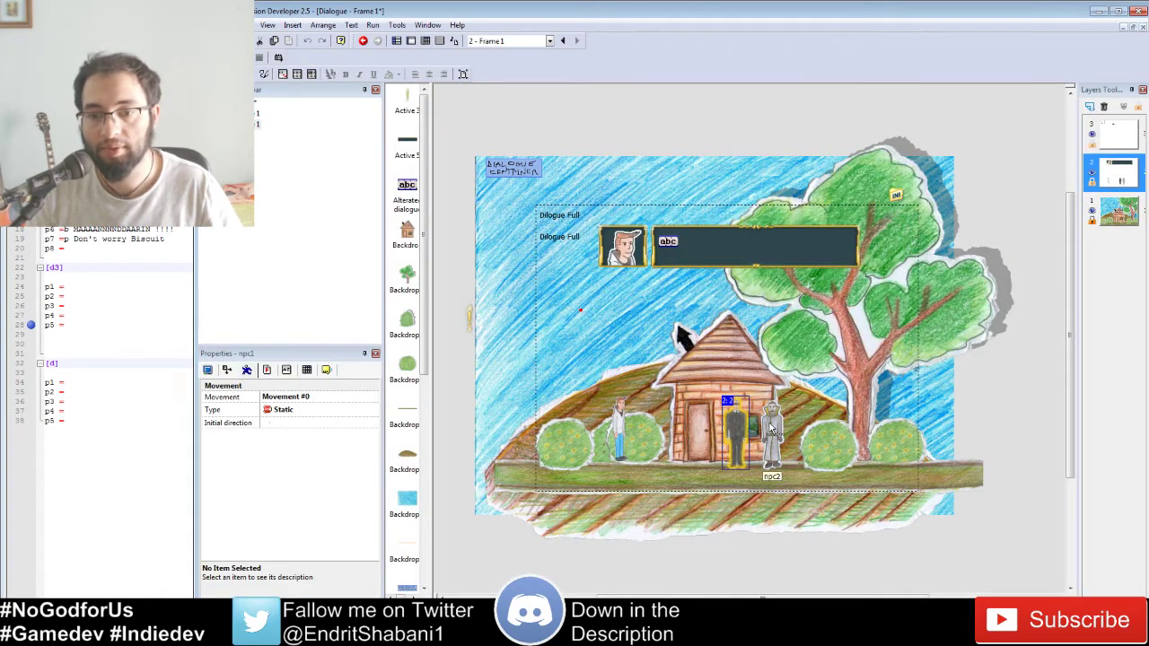
pyautogui.click(770, 429)
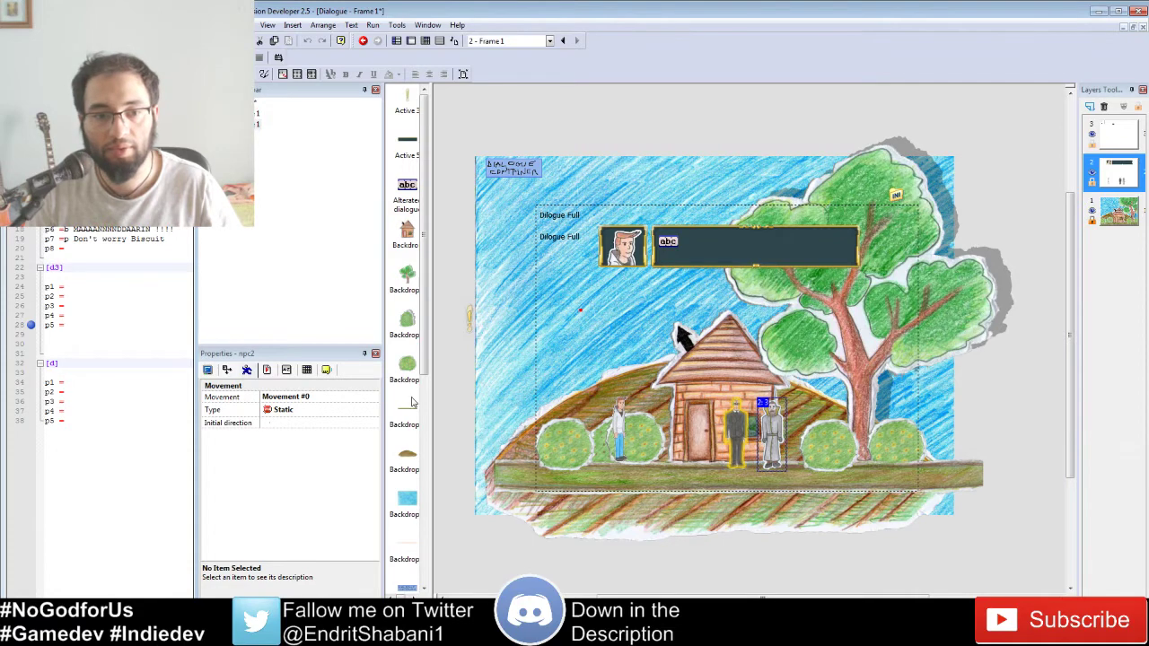
pyautogui.keyDown('shift'); pyautogui.click(735, 432); pyautogui.keyUp('shift')
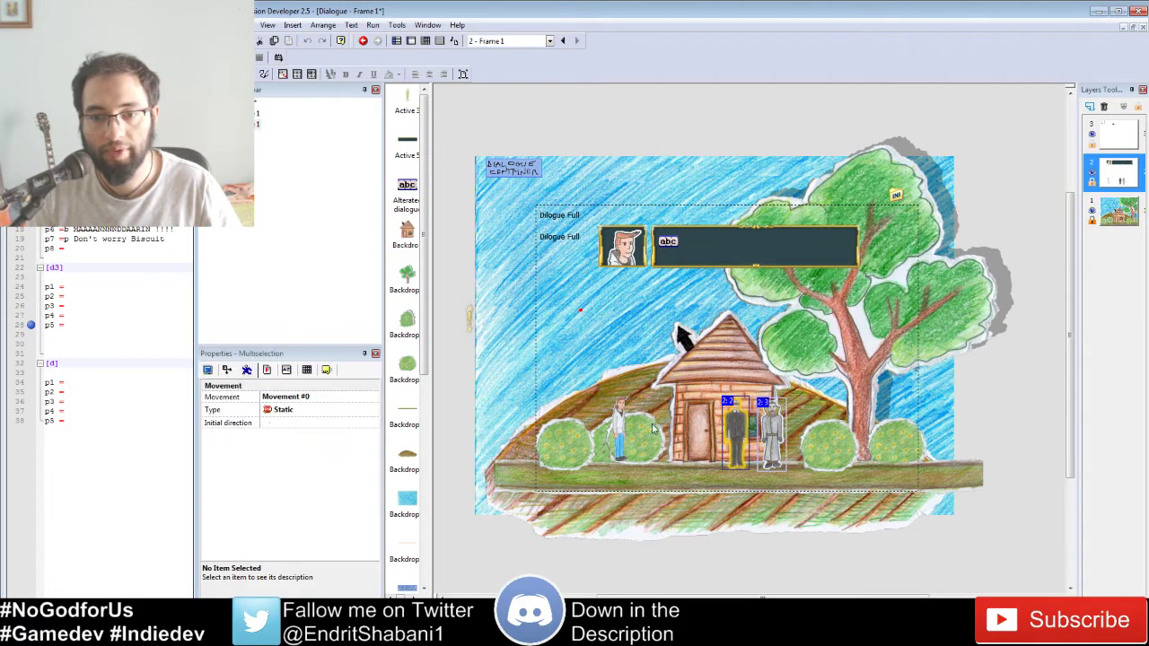
pyautogui.click(326, 370)
pyautogui.click(306, 370)
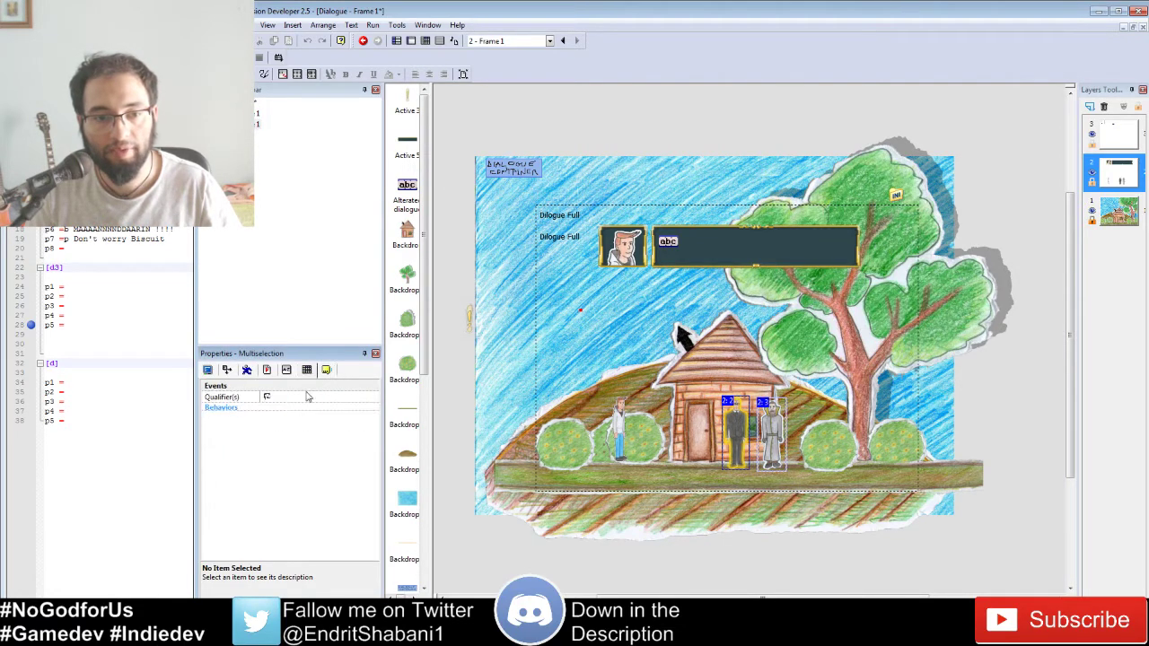
pyautogui.click(266, 399)
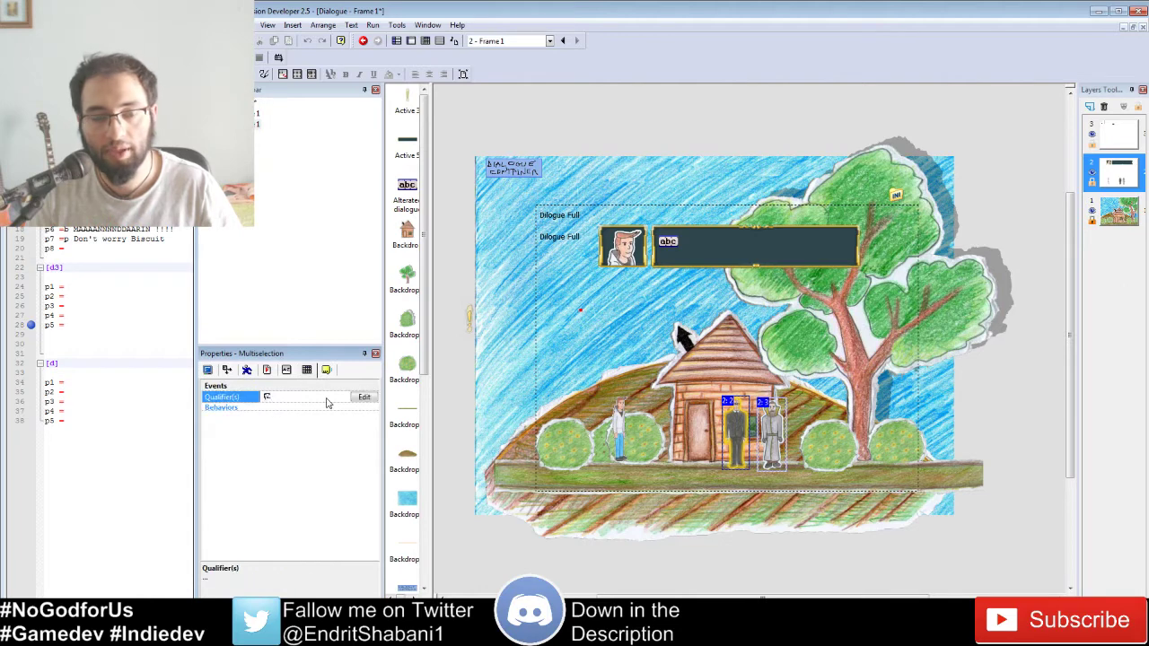
pyautogui.click(696, 509)
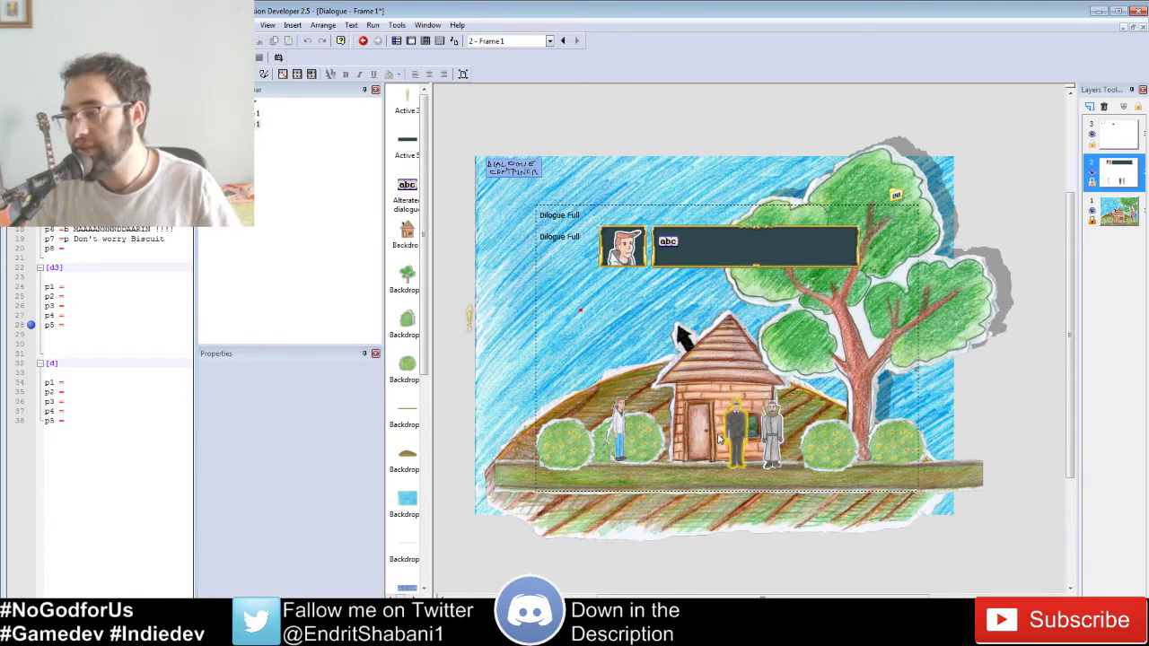
pyautogui.click(425, 40)
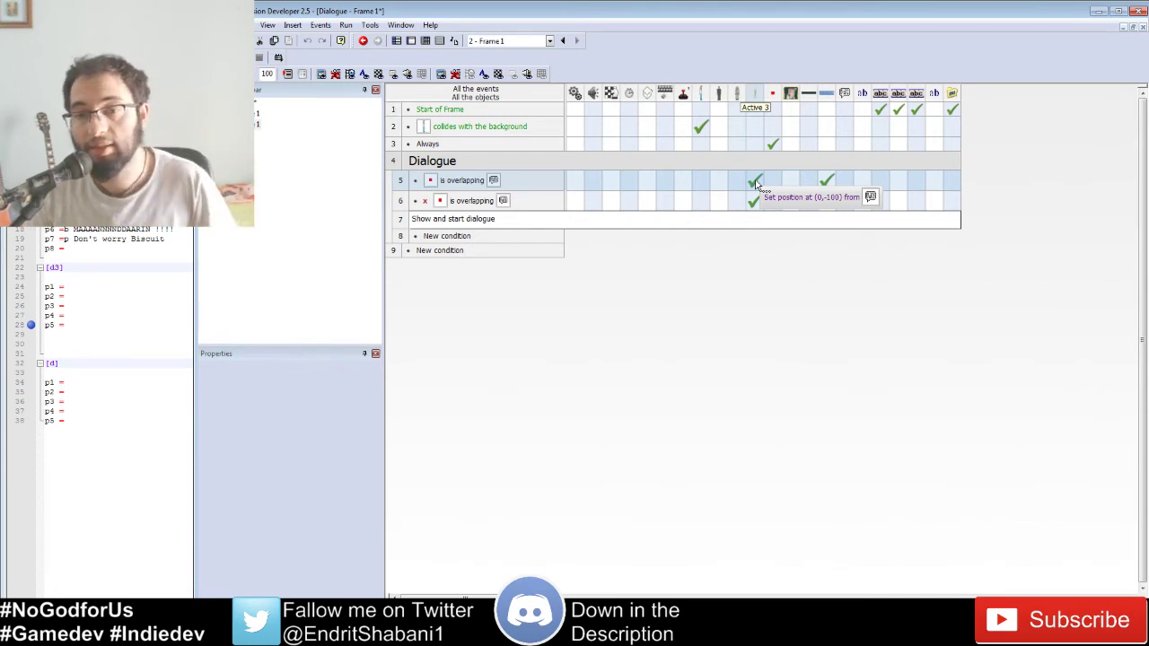
pyautogui.click(829, 181)
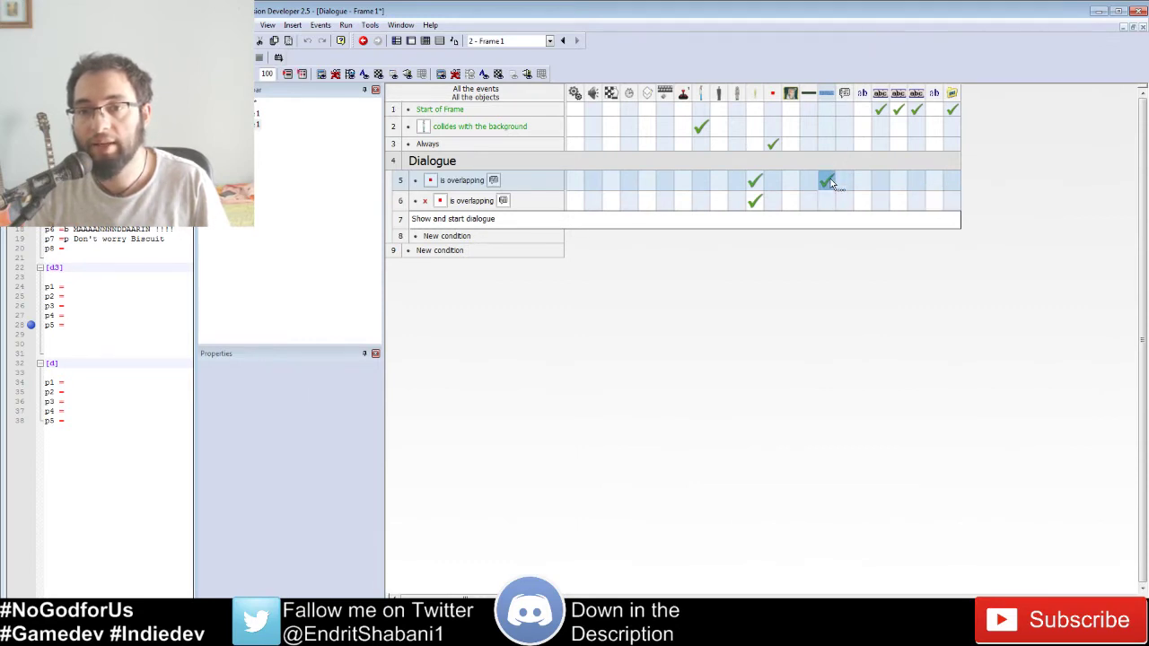
pyautogui.click(412, 43)
pyautogui.click(511, 167)
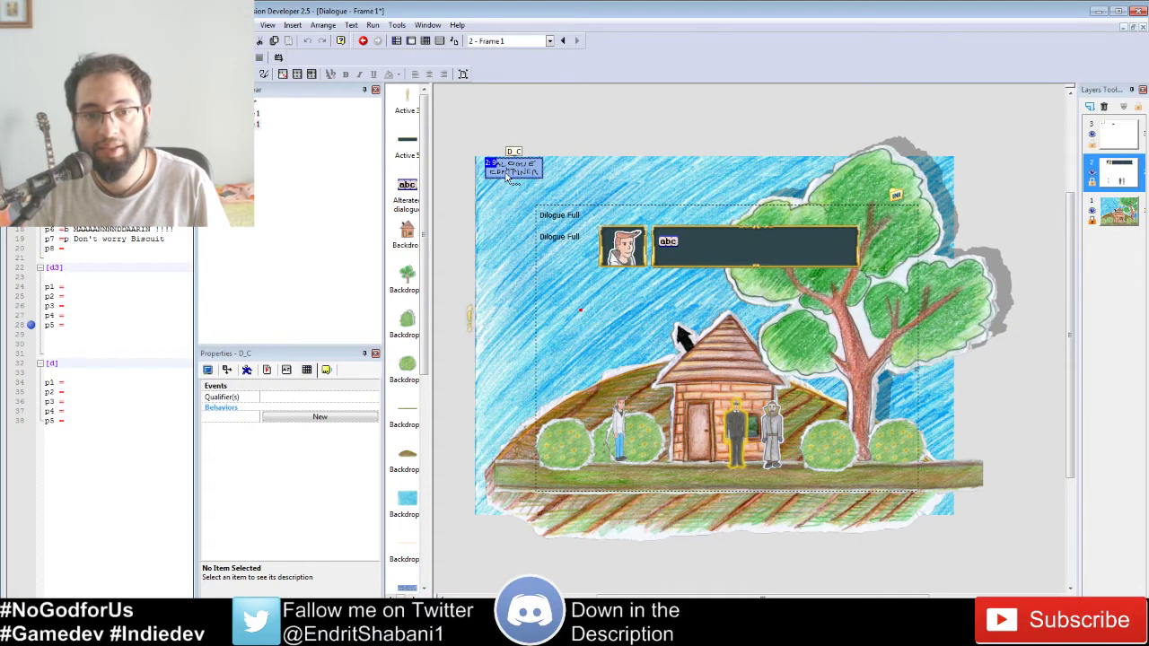
pyautogui.click(288, 374)
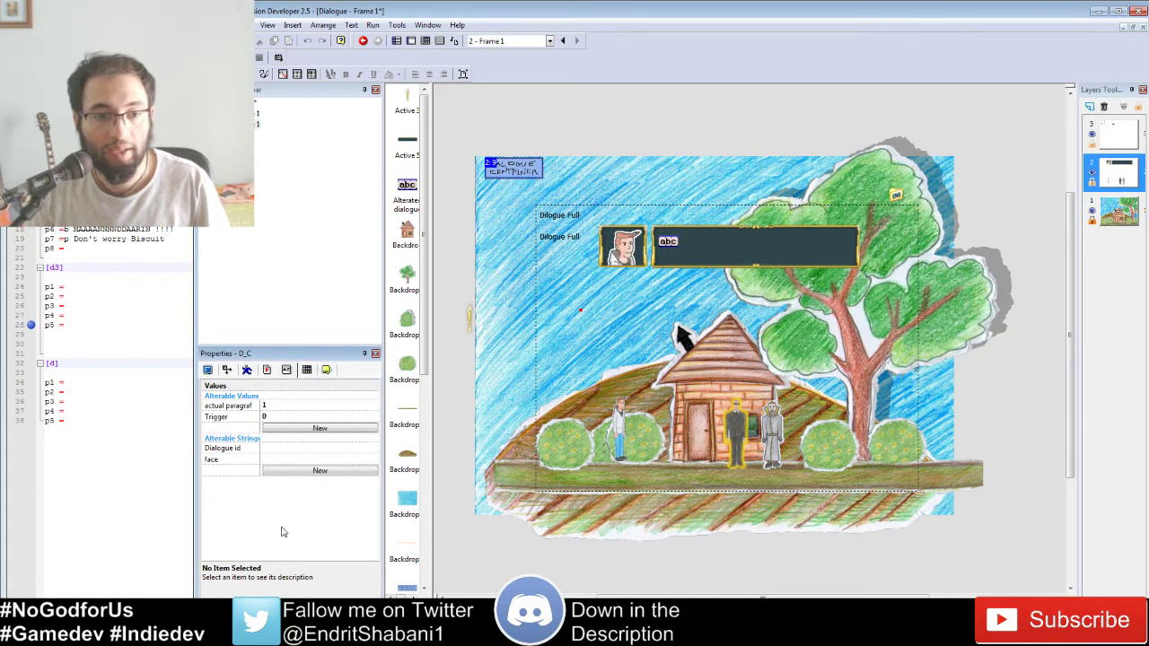
pyautogui.click(234, 408)
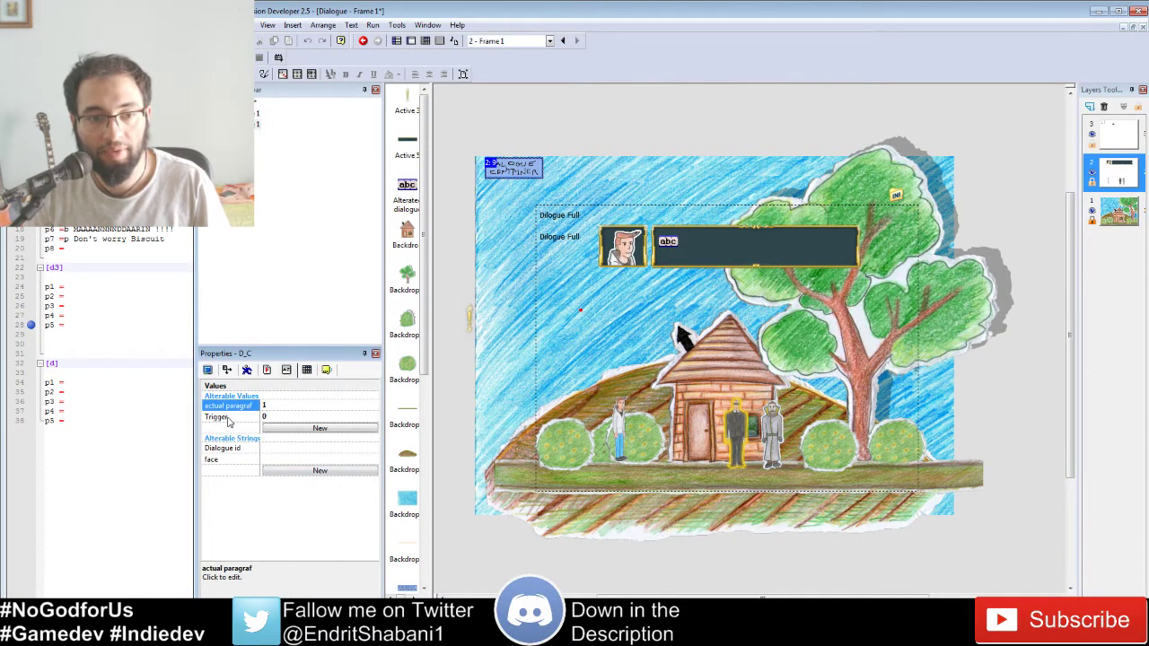
pyautogui.click(229, 418)
pyautogui.click(221, 439)
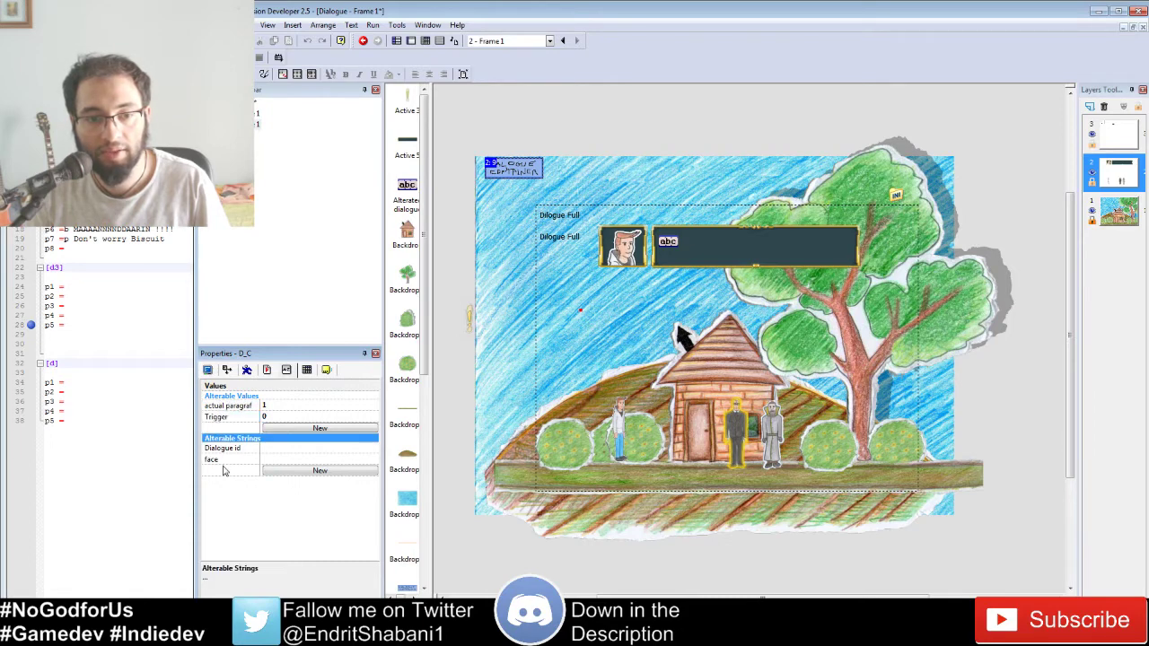
pyautogui.click(247, 491)
pyautogui.click(231, 451)
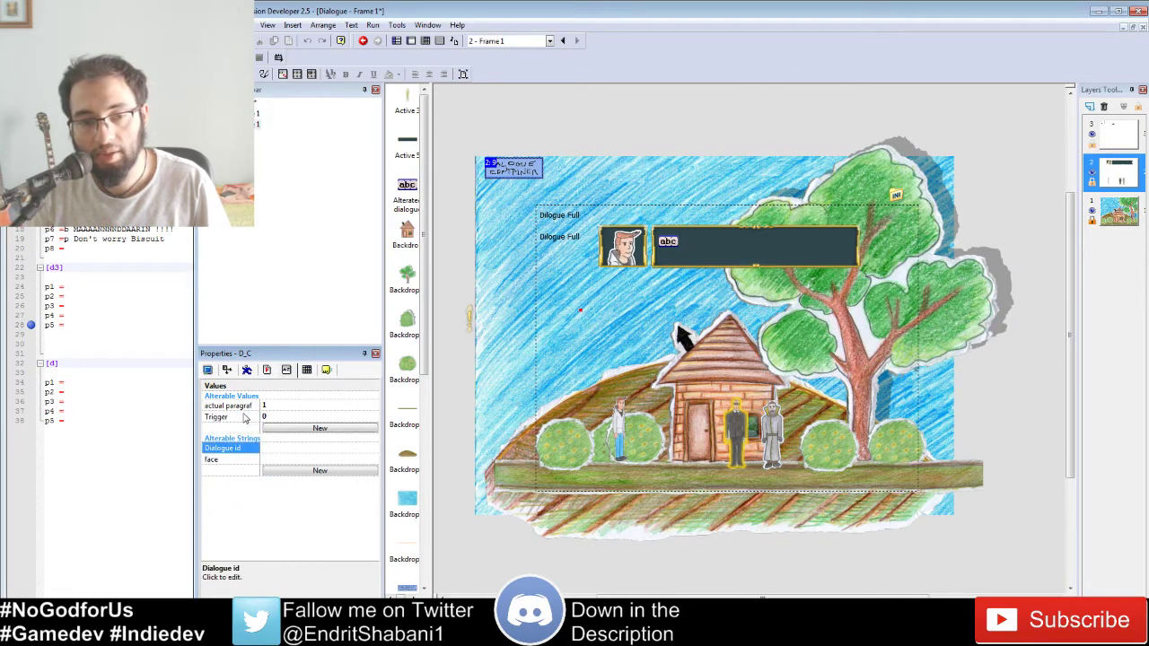
pyautogui.click(242, 409)
pyautogui.click(235, 420)
pyautogui.click(234, 408)
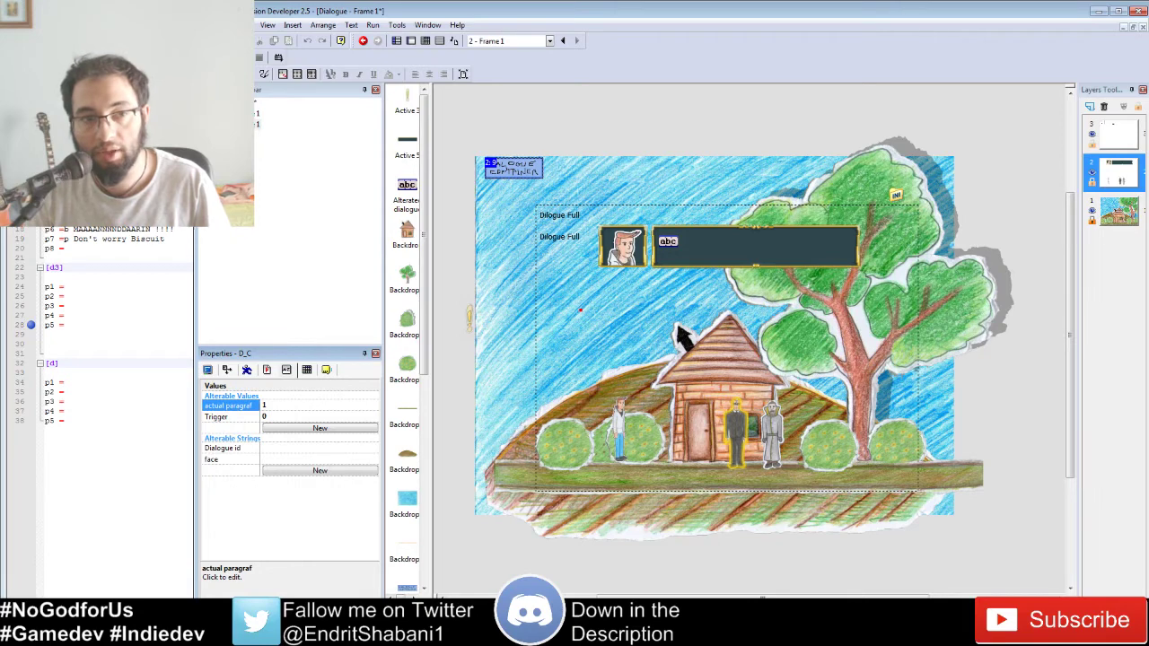
pyautogui.click(232, 418)
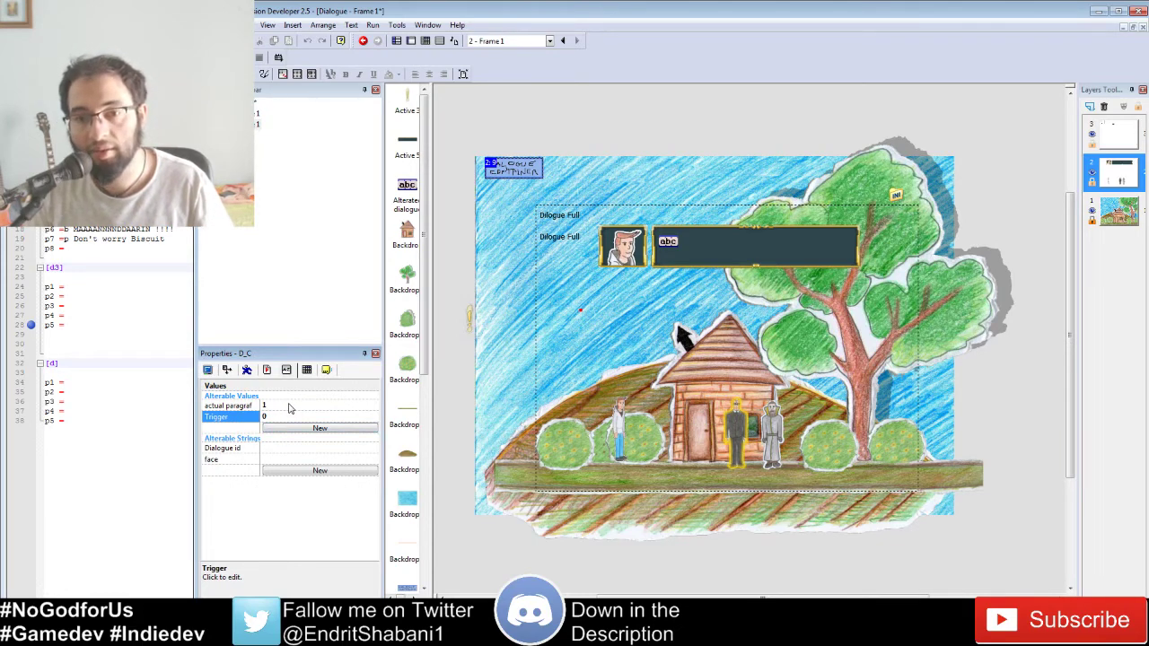
pyautogui.click(227, 447)
pyautogui.click(224, 460)
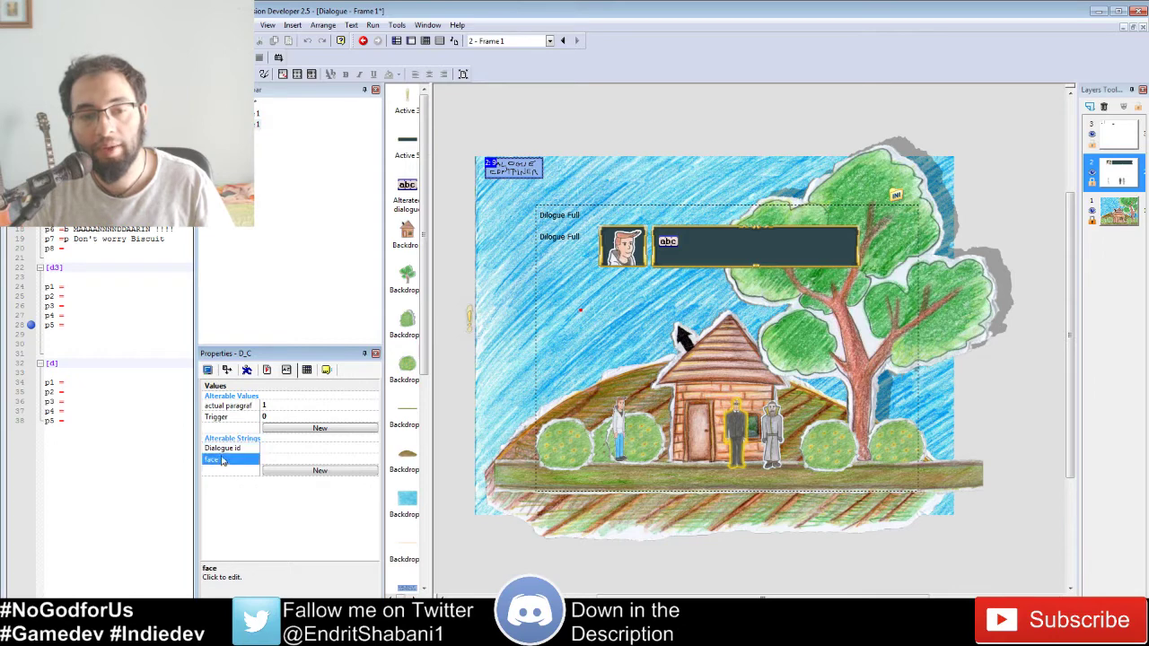
pyautogui.click(224, 448)
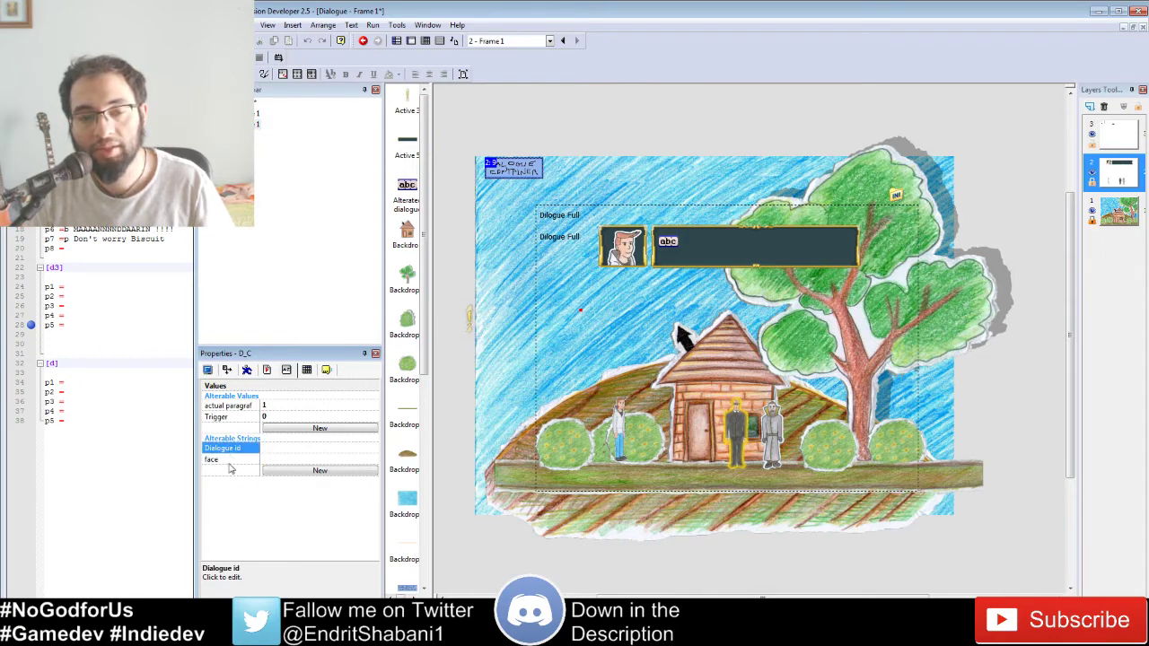
pyautogui.click(230, 460)
pyautogui.click(232, 440)
pyautogui.click(231, 449)
pyautogui.click(228, 460)
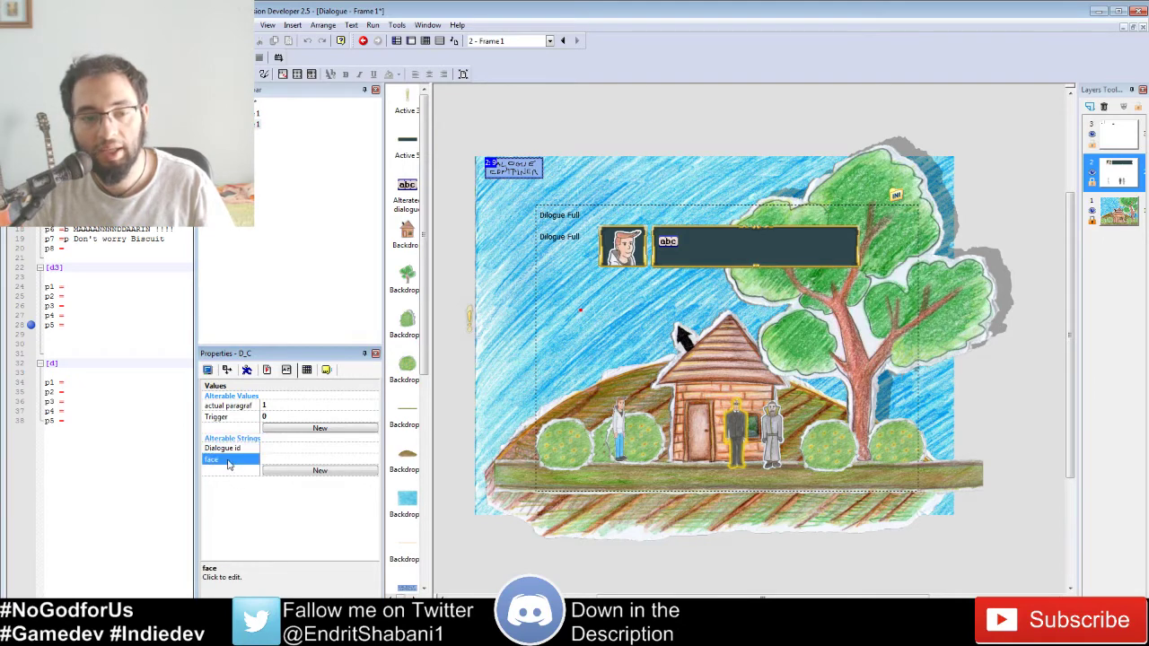
pyautogui.click(227, 449)
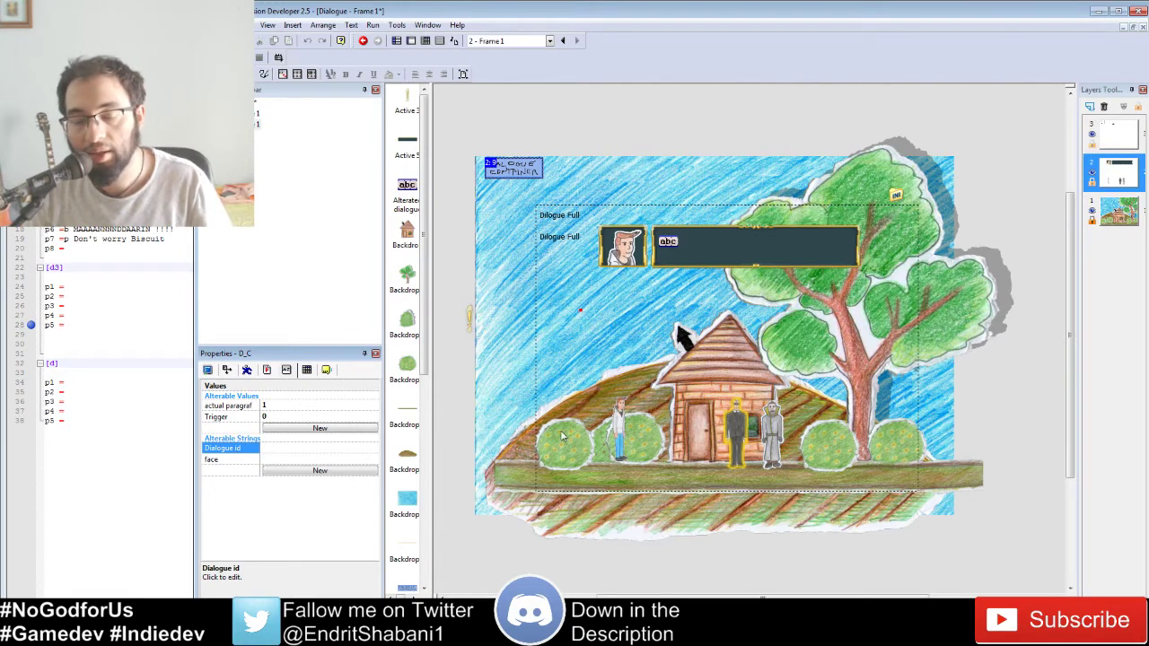
pyautogui.click(741, 431)
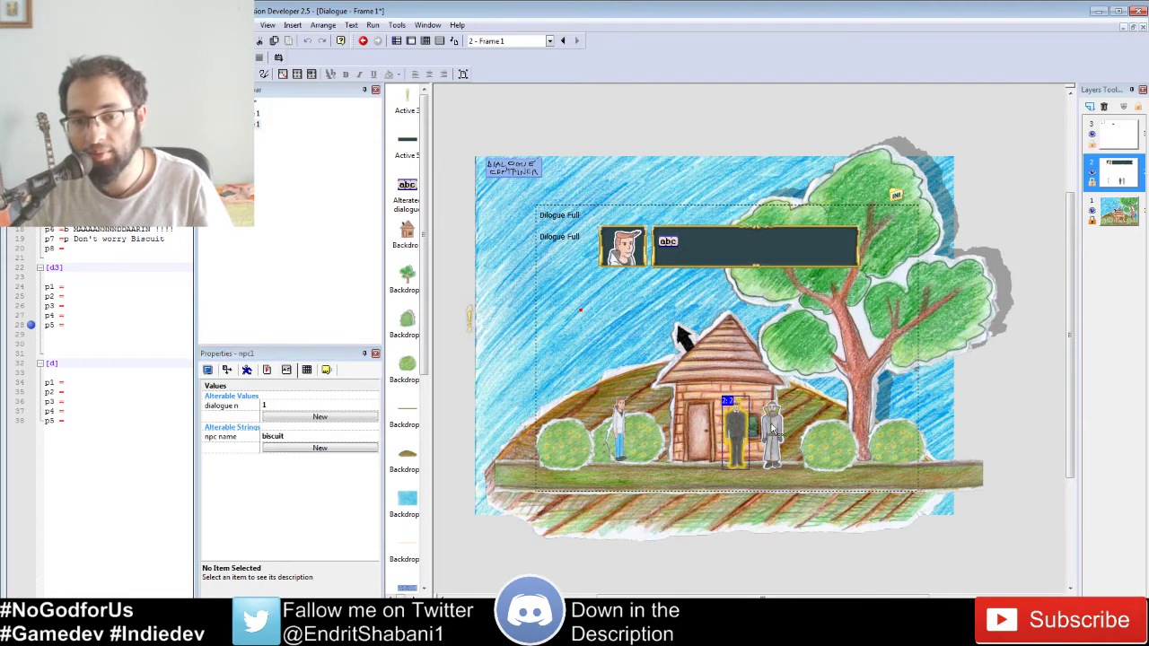
pyautogui.click(734, 430)
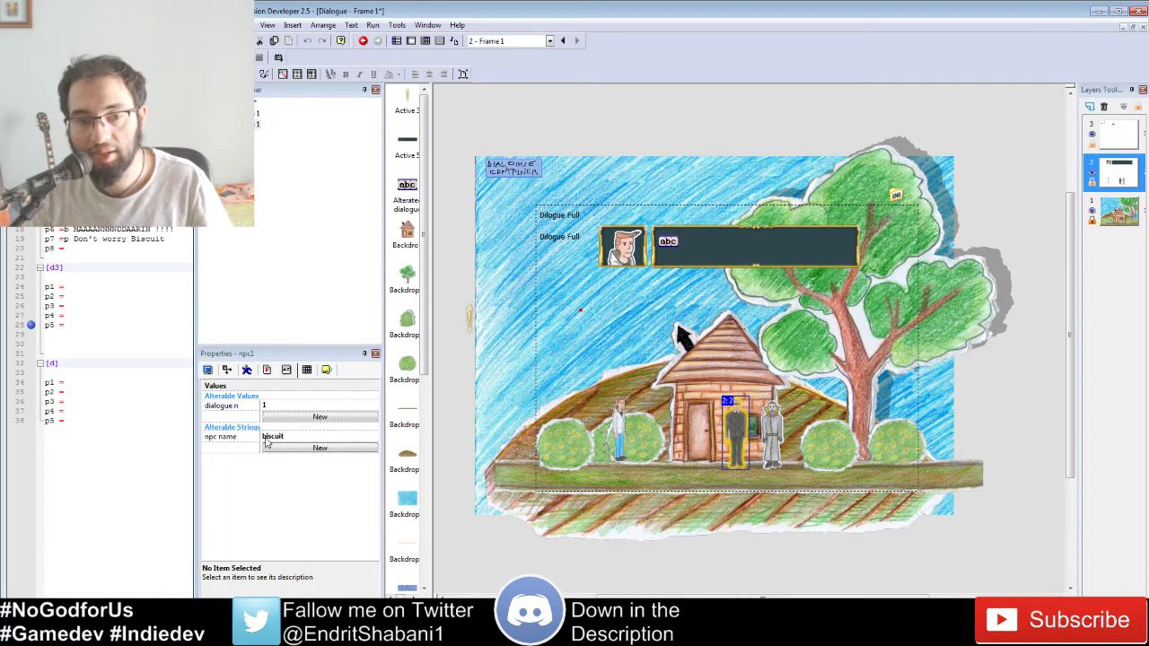
pyautogui.click(772, 440)
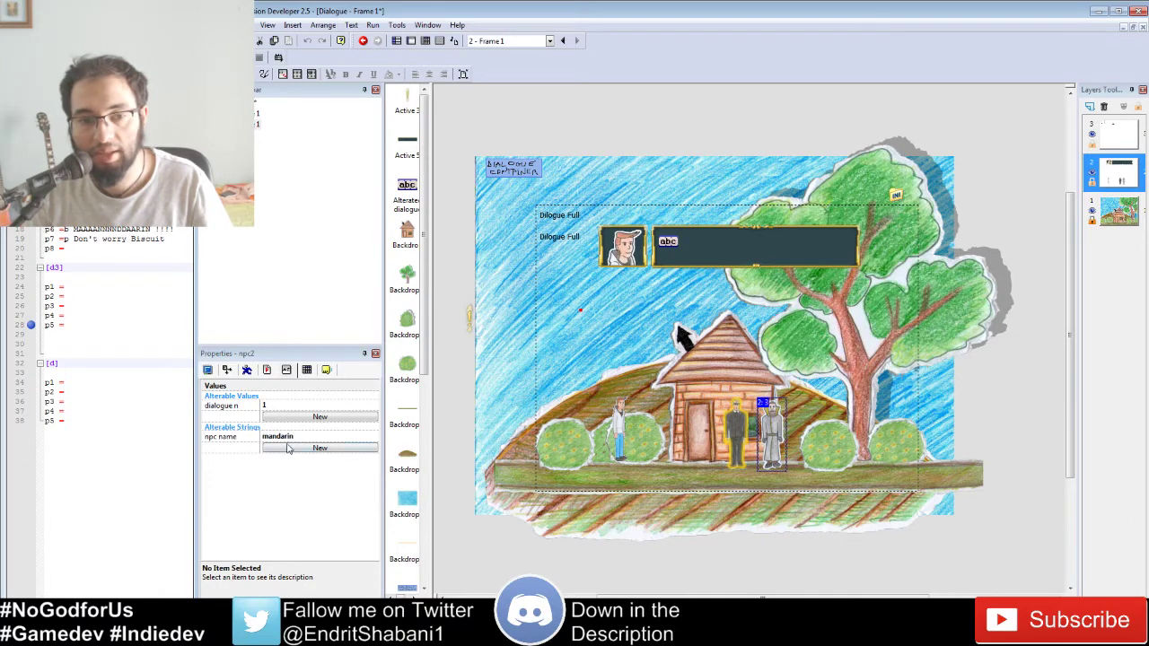
pyautogui.click(221, 409)
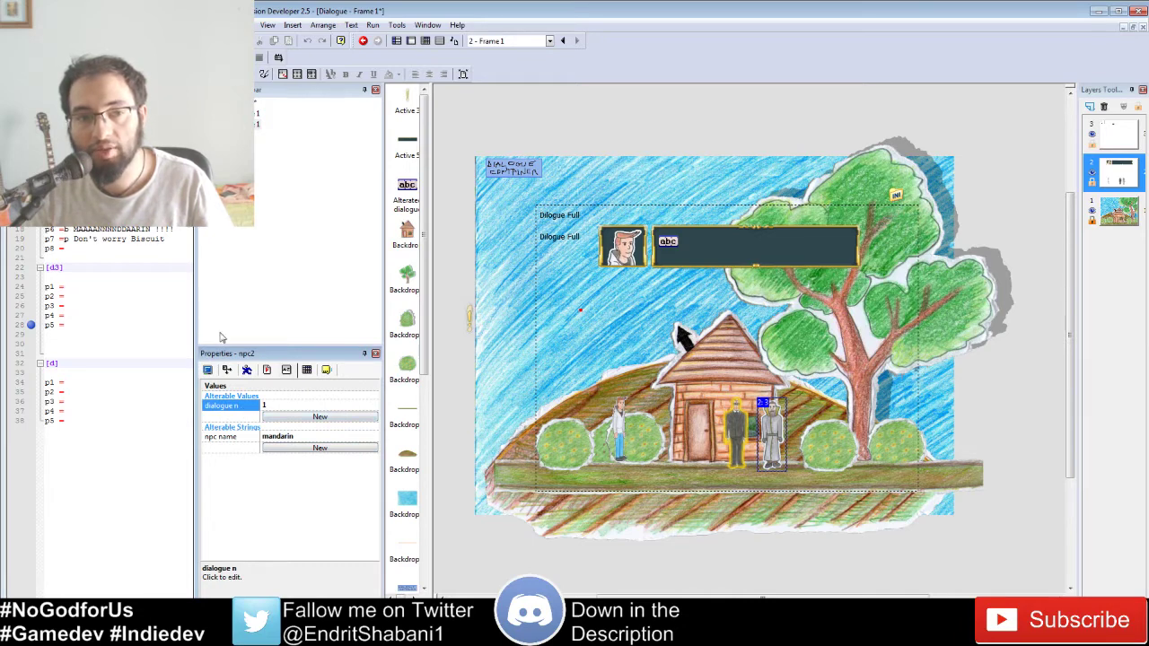
pyautogui.hotkey('alt', 'Tab')
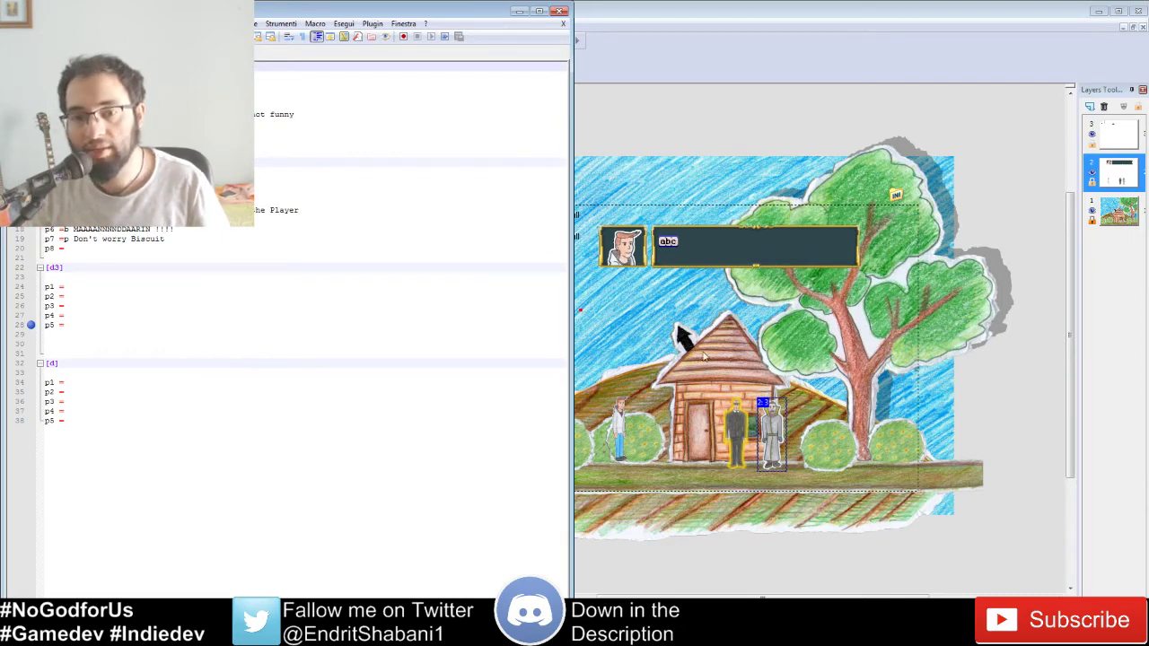
pyautogui.click(696, 312)
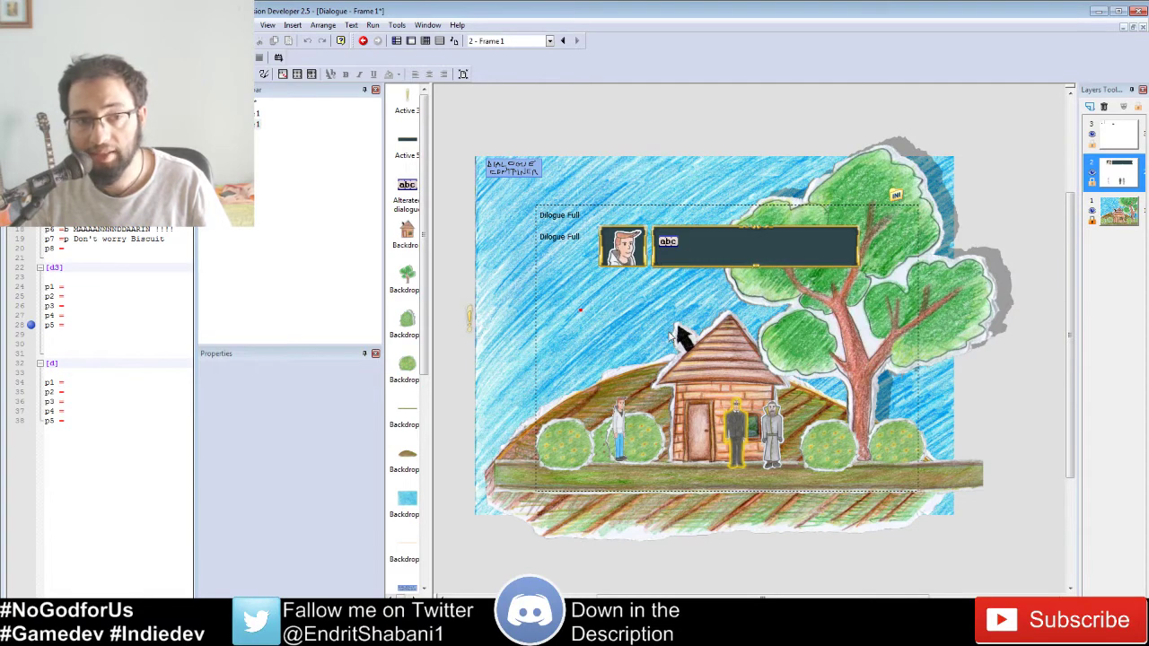
pyautogui.moveTo(673, 321); pyautogui.dragTo(867, 544)
pyautogui.click(705, 375)
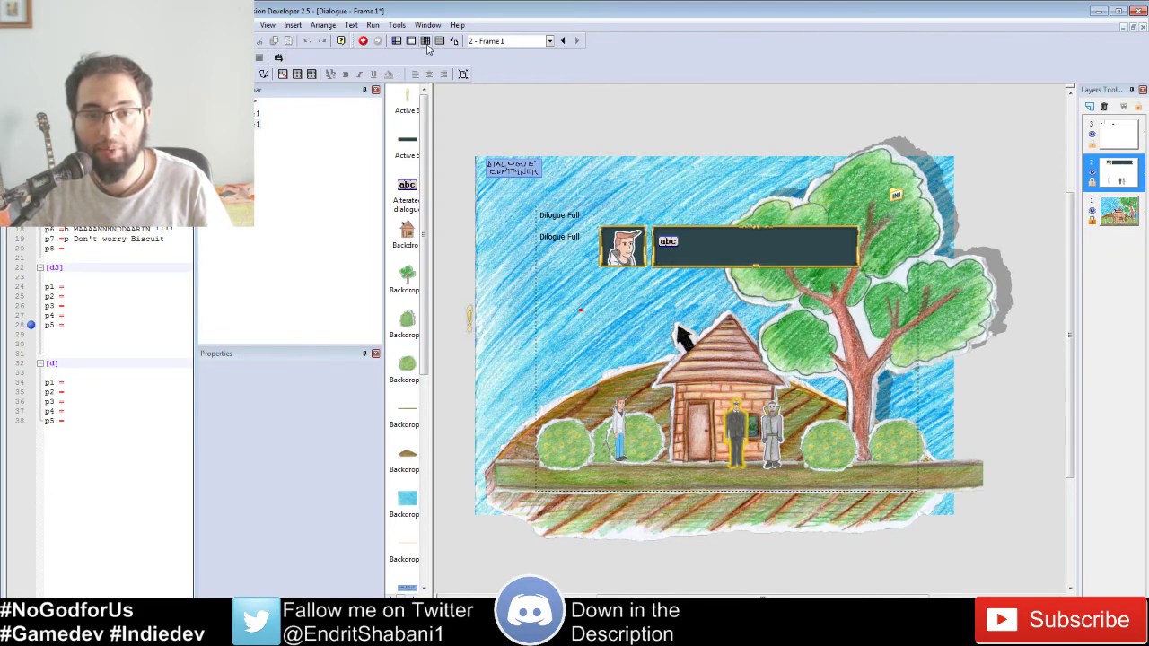
# Step: Inspect the D_C container and npc1 properties, then open the Event Editor with Ctrl+E
pyautogui.click(508, 164)
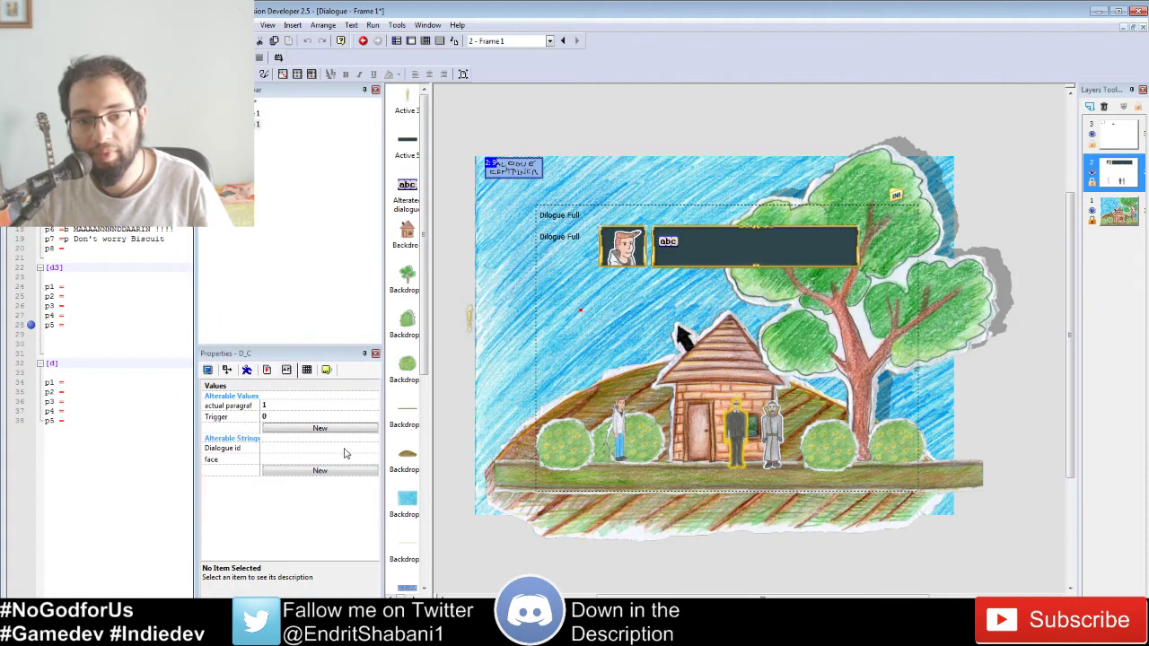
pyautogui.click(738, 432)
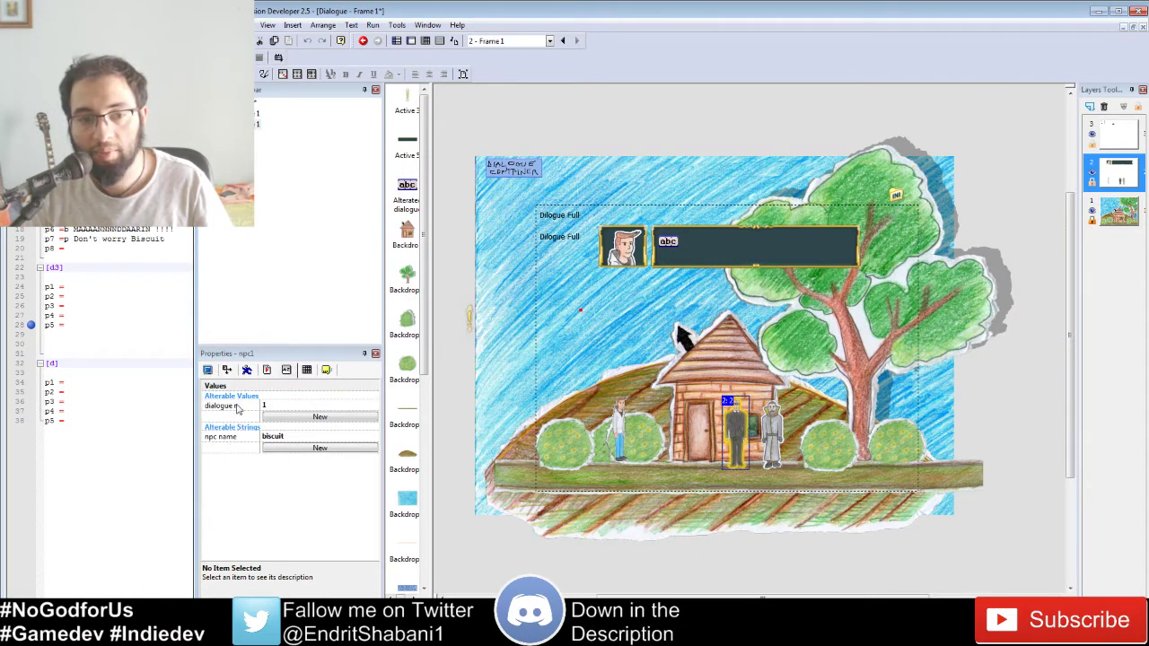
pyautogui.hotkey('ctrl', 'e')
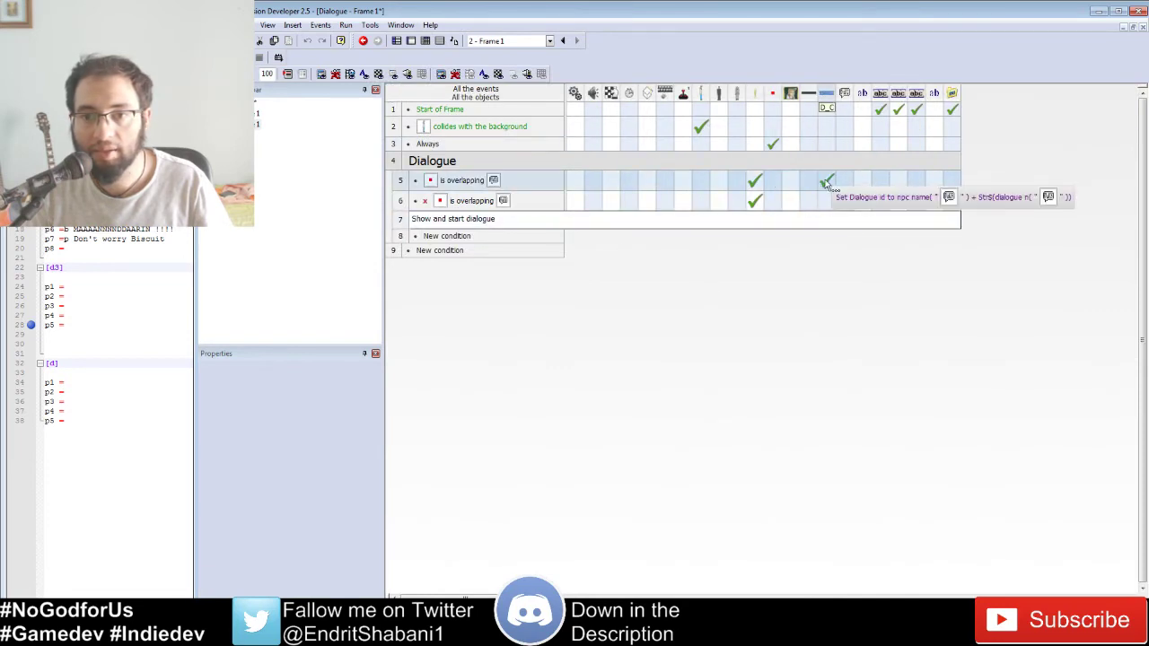
pyautogui.doubleClick(826, 183)
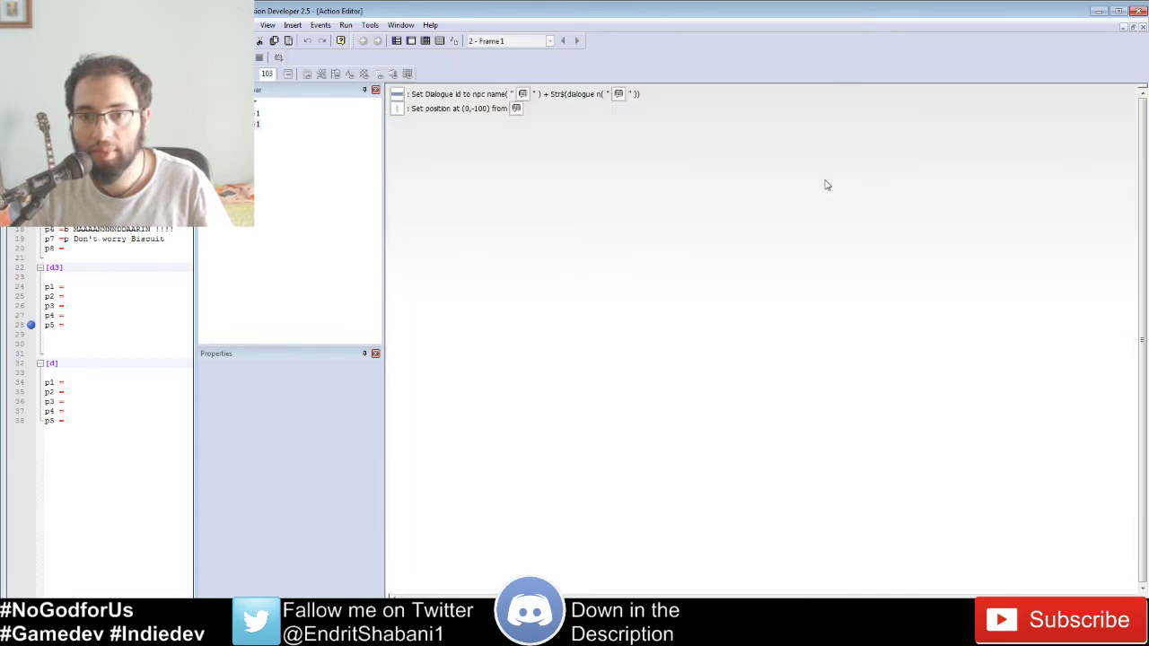
pyautogui.doubleClick(453, 97)
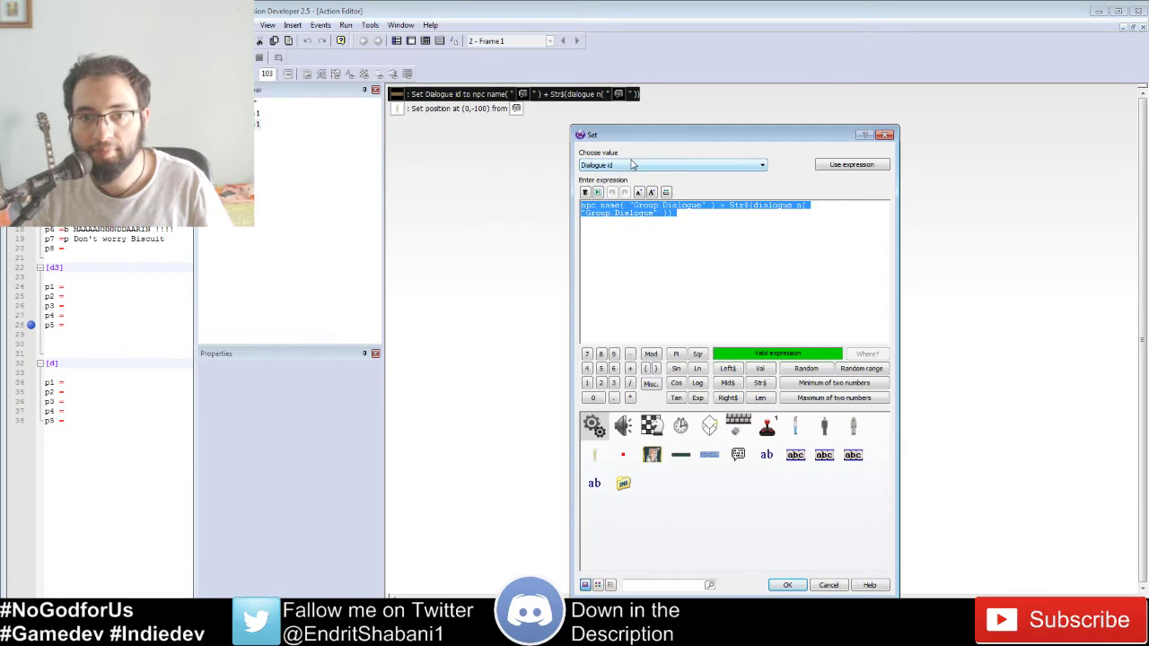
pyautogui.click(596, 208)
pyautogui.moveTo(596, 208); pyautogui.dragTo(718, 206)
pyautogui.click(741, 207)
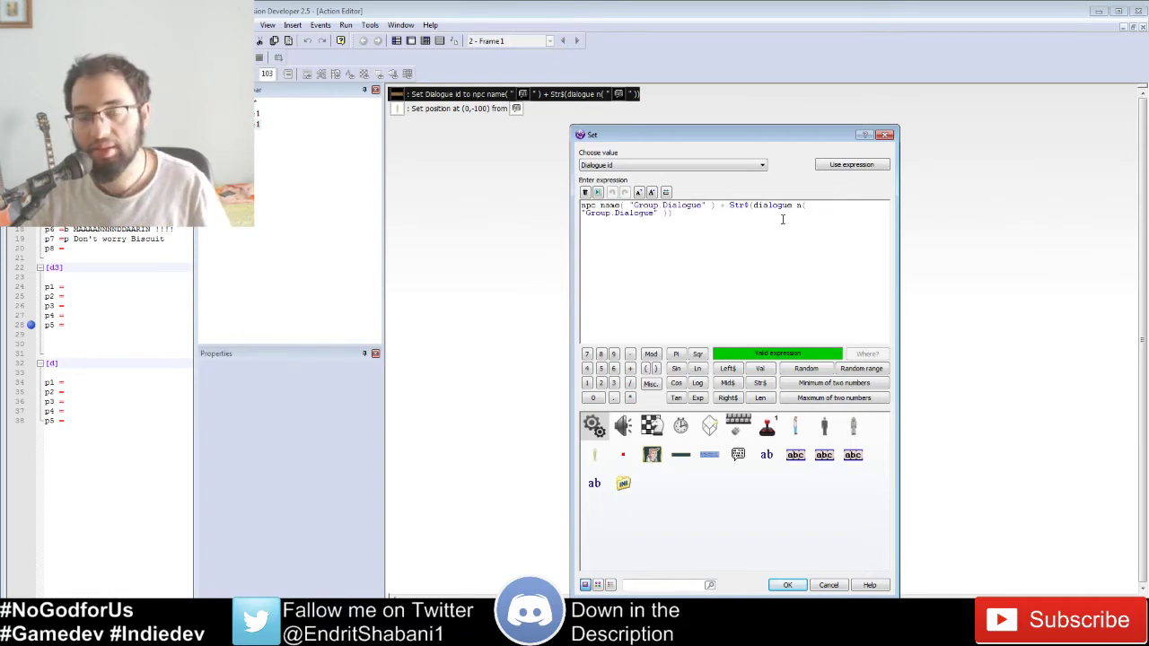
pyautogui.click(827, 585)
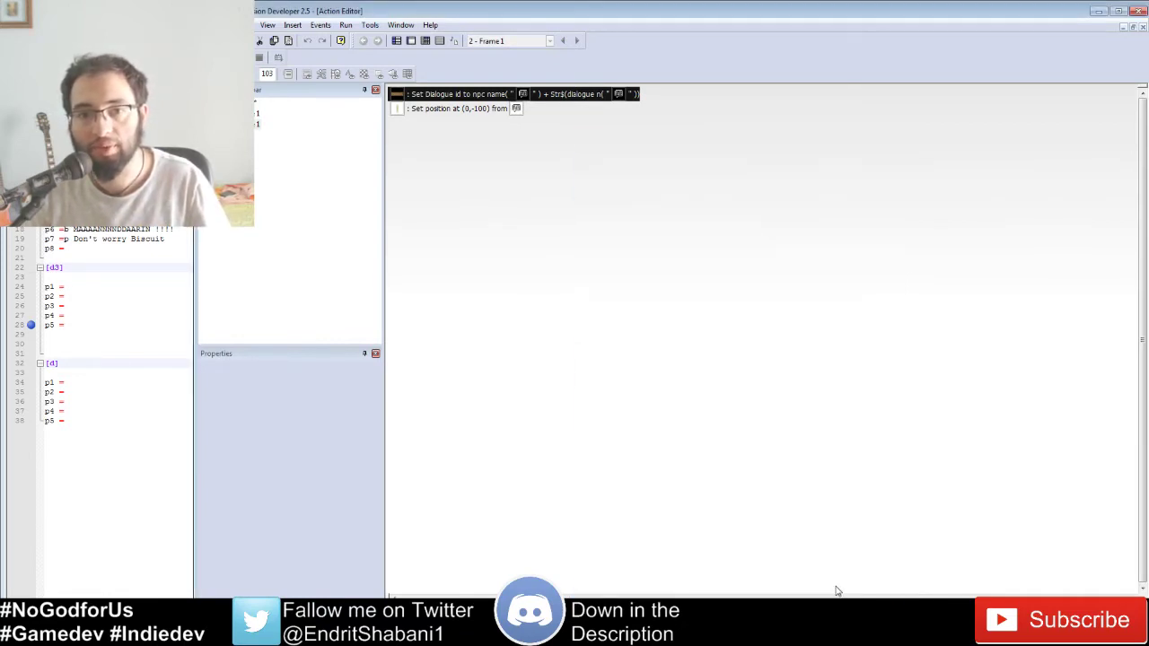
pyautogui.click(425, 40)
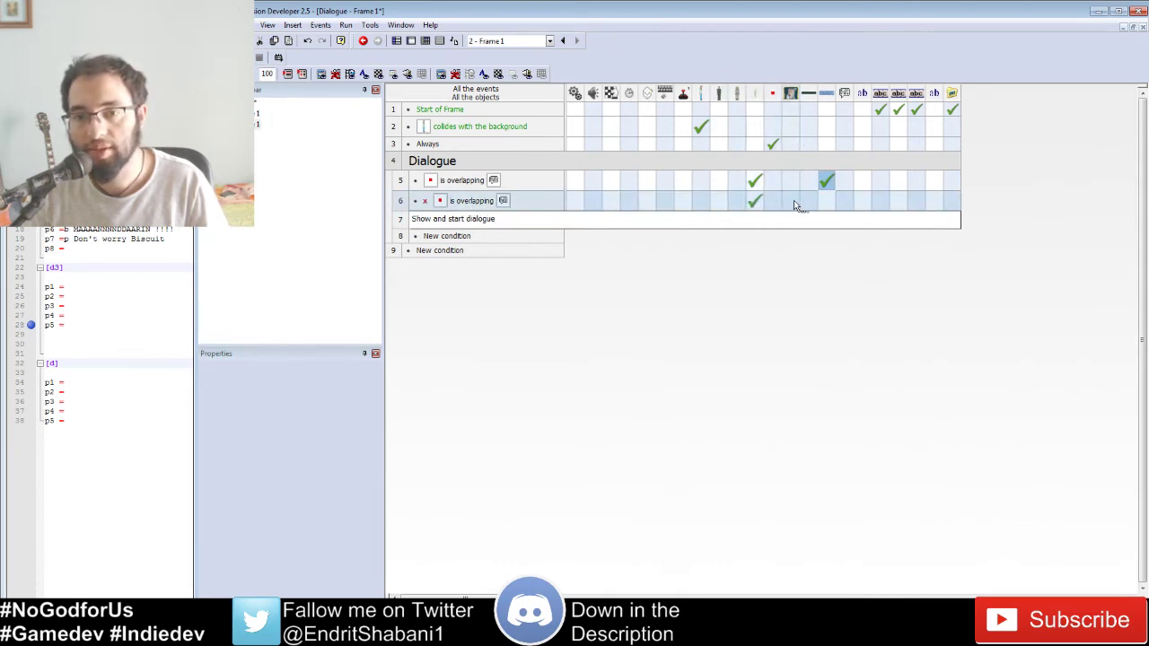
# Step: Change event 6's D_C Set Dialogue id expression to an empty string ""
pyautogui.rightClick(839, 202)
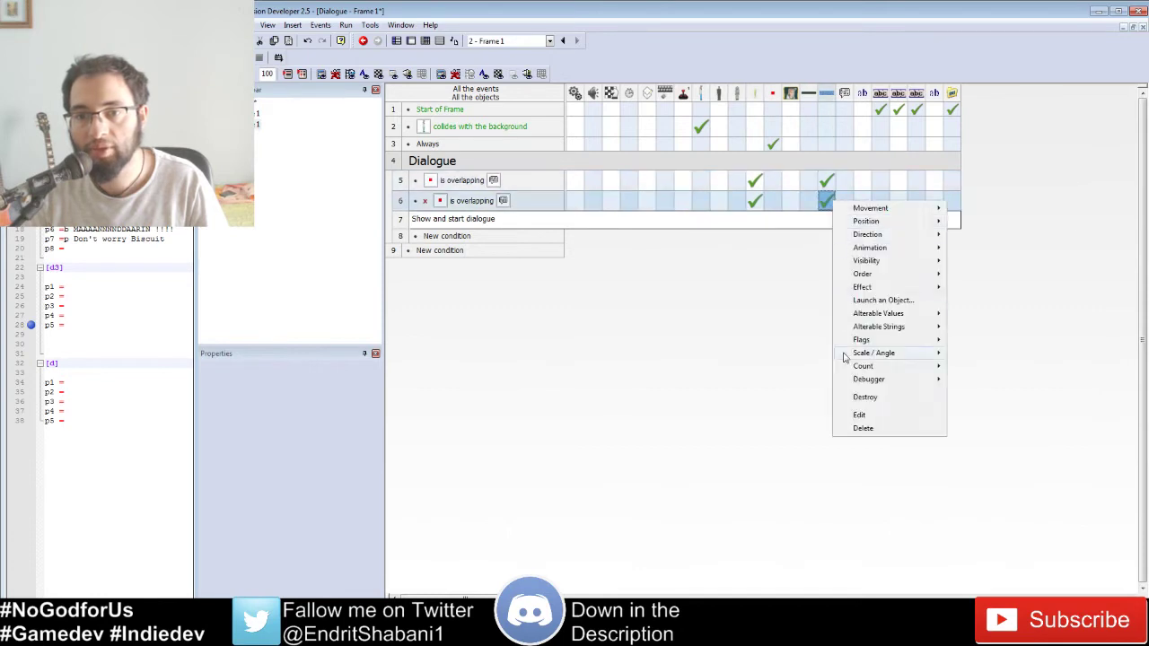
pyautogui.click(862, 410)
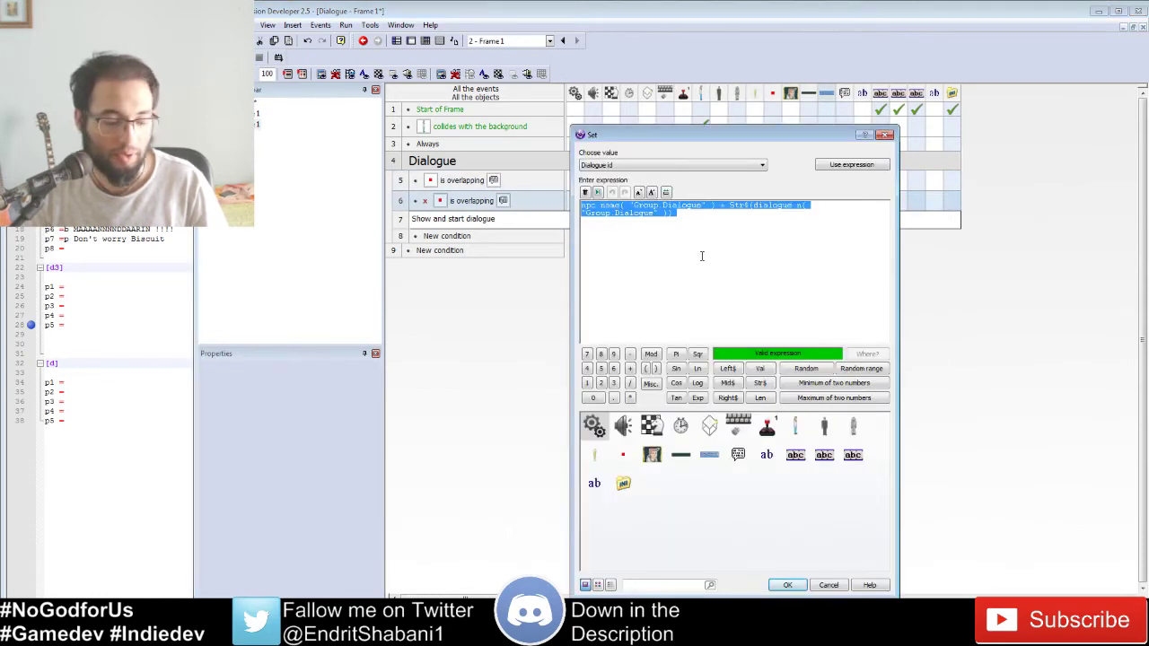
pyautogui.press('BackSpace')
pyautogui.write('""')
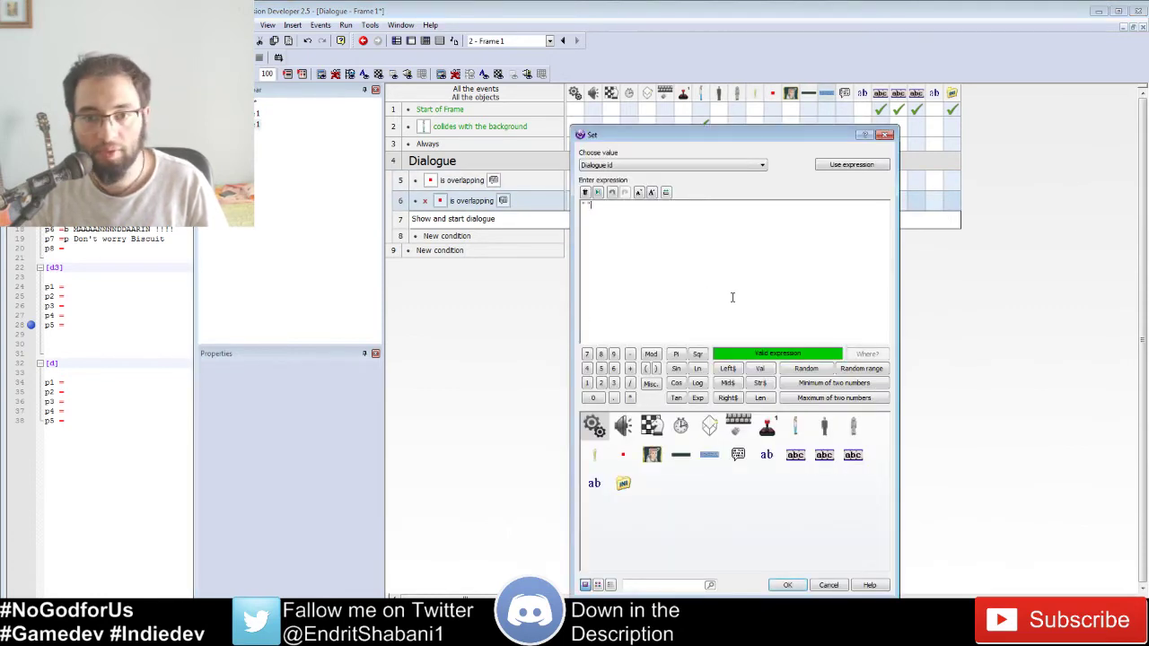
pyautogui.click(793, 586)
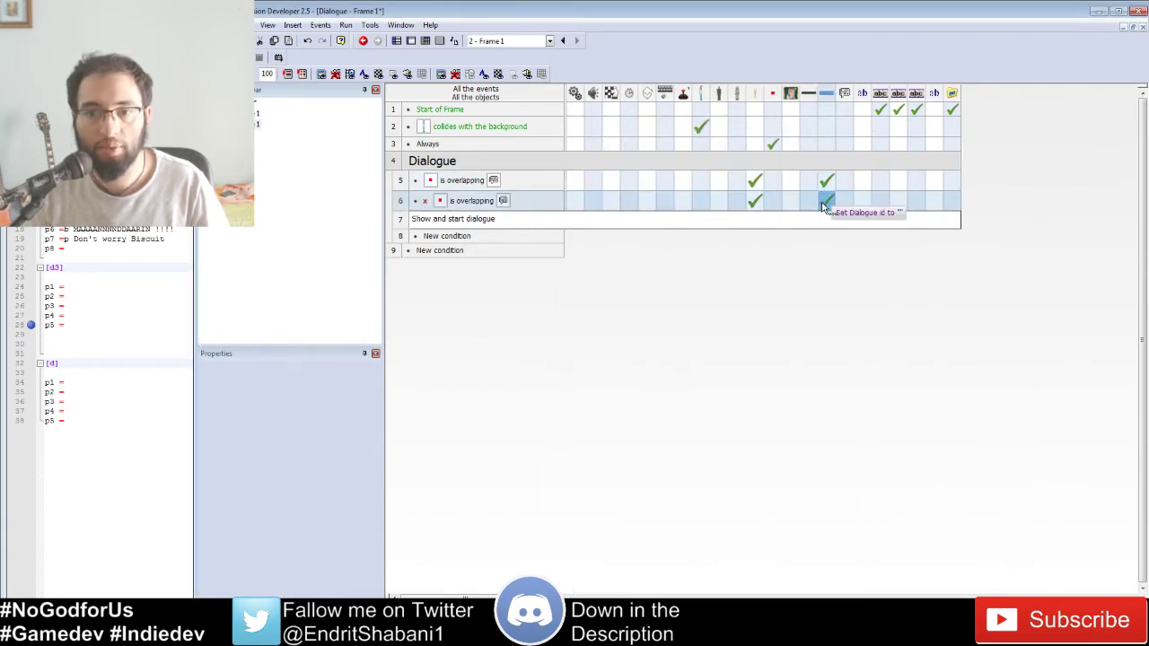
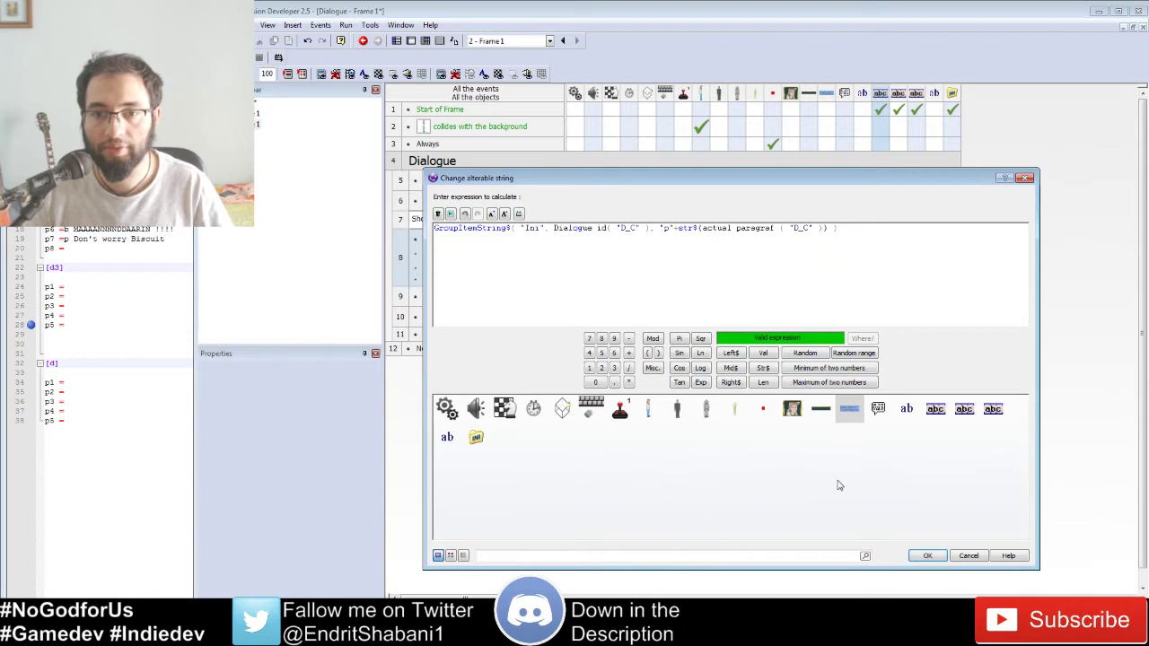
# Step: Confirm the GroupItemString$("Ini", Dialogue id, "p"+str$(actual paragraf)) expression for the alterable string
pyautogui.press('Return')
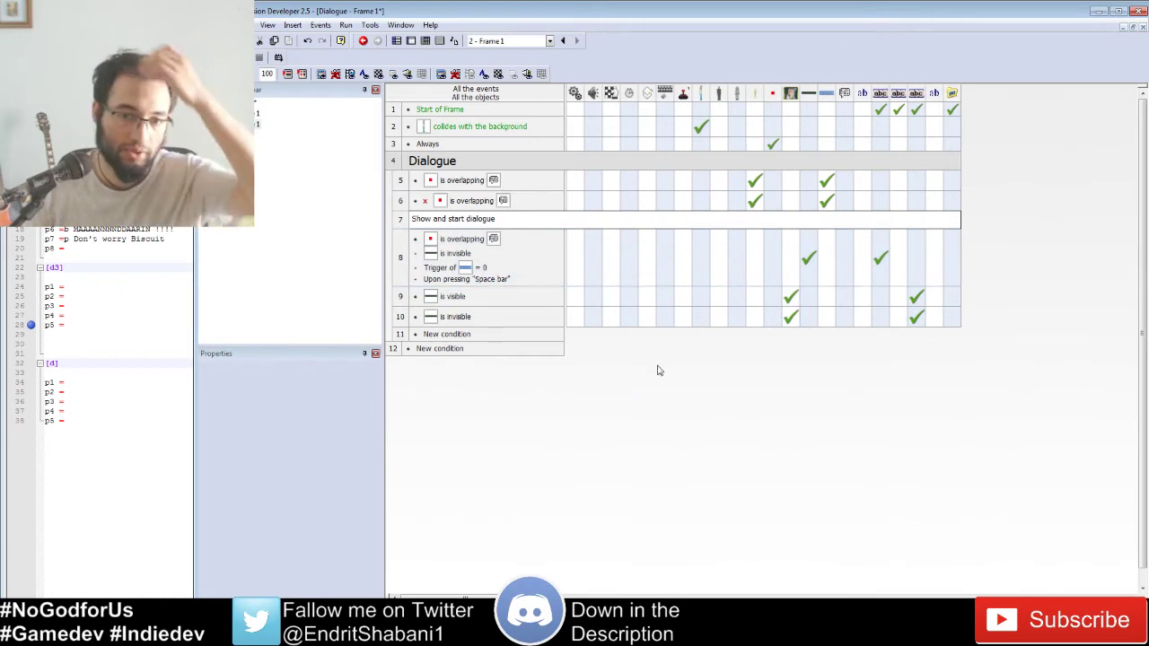
# Step: Add an action to event 8 setting the Trigger alterable value to 1
pyautogui.rightClick(833, 263)
pyautogui.moveTo(886, 348)
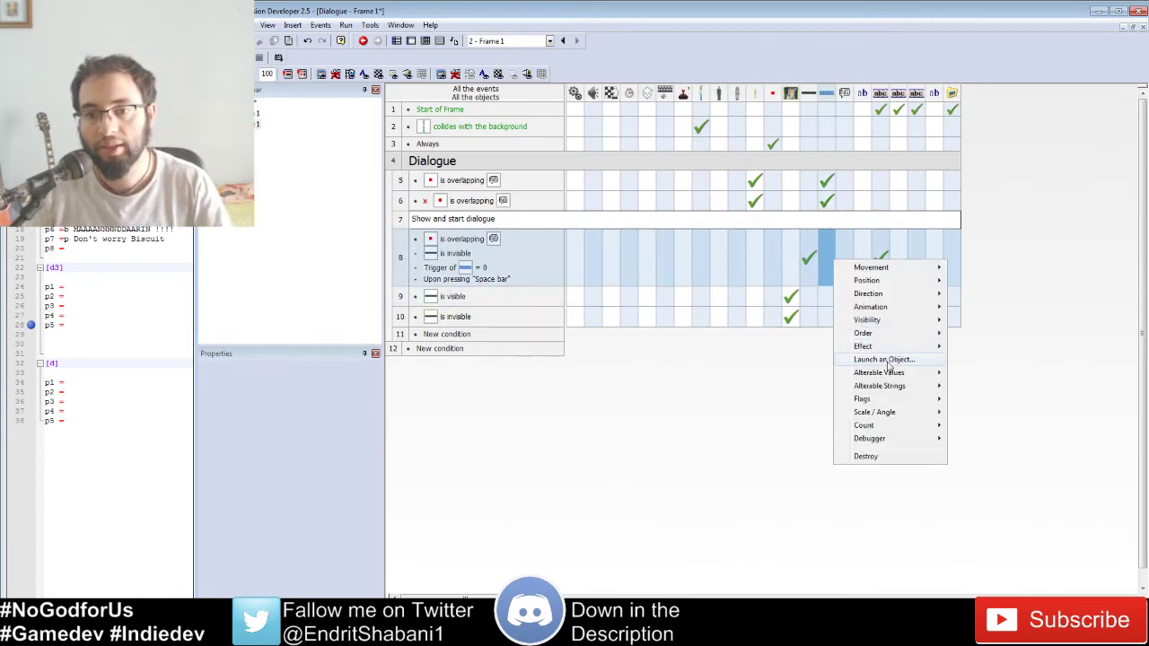
pyautogui.moveTo(884, 372)
pyautogui.click(765, 373)
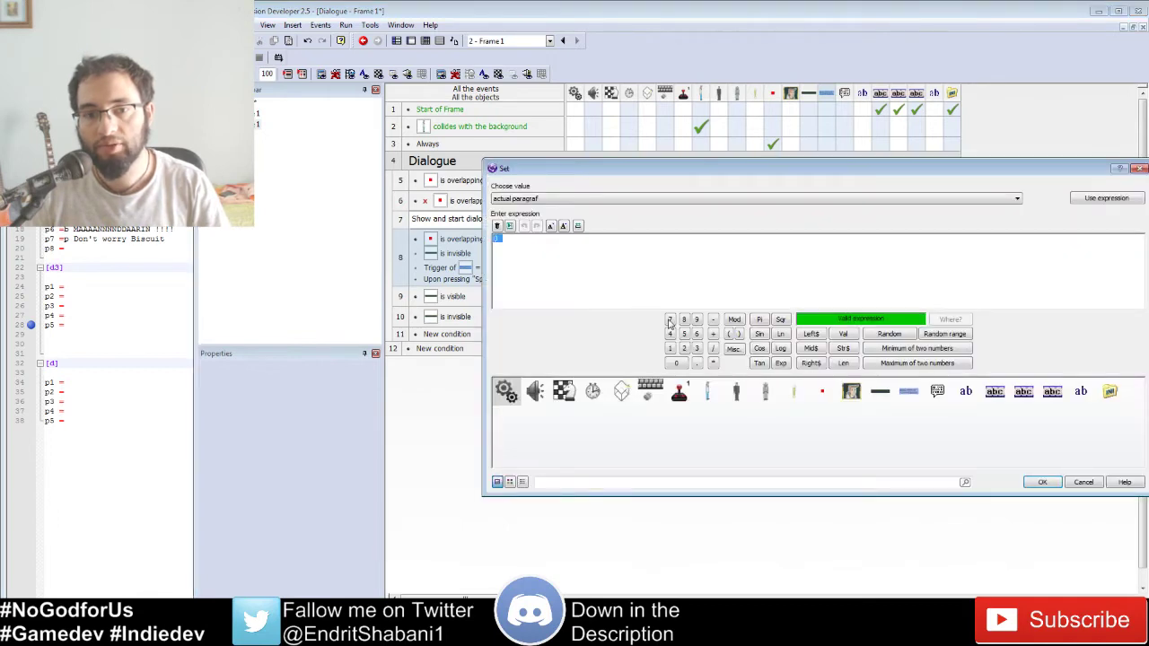
pyautogui.click(629, 197)
pyautogui.click(599, 222)
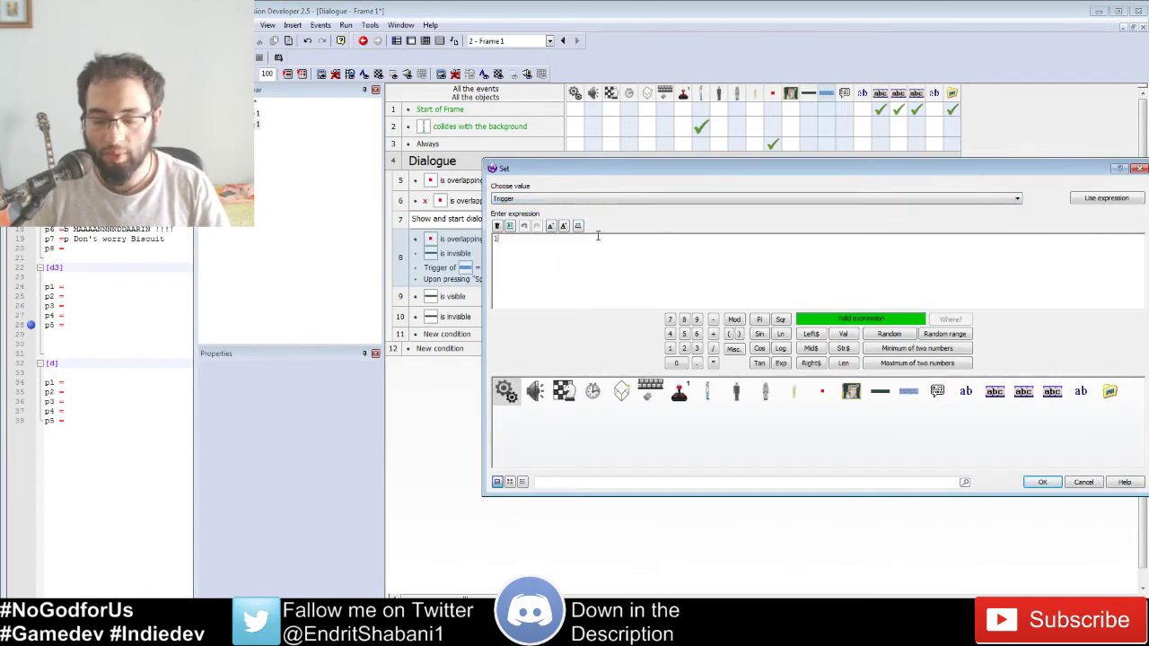
pyautogui.press('Return')
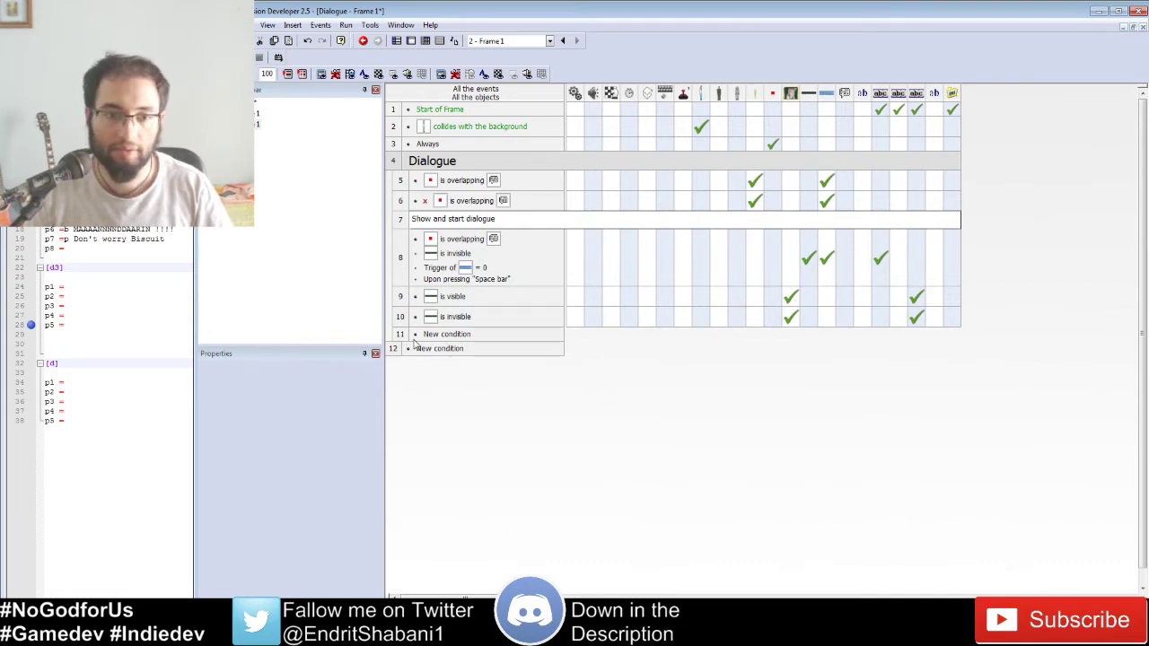
# Step: Paste a copy of the comment into row 11, rename it 'Text blittering', and test-run the frame
pyautogui.click(401, 221)
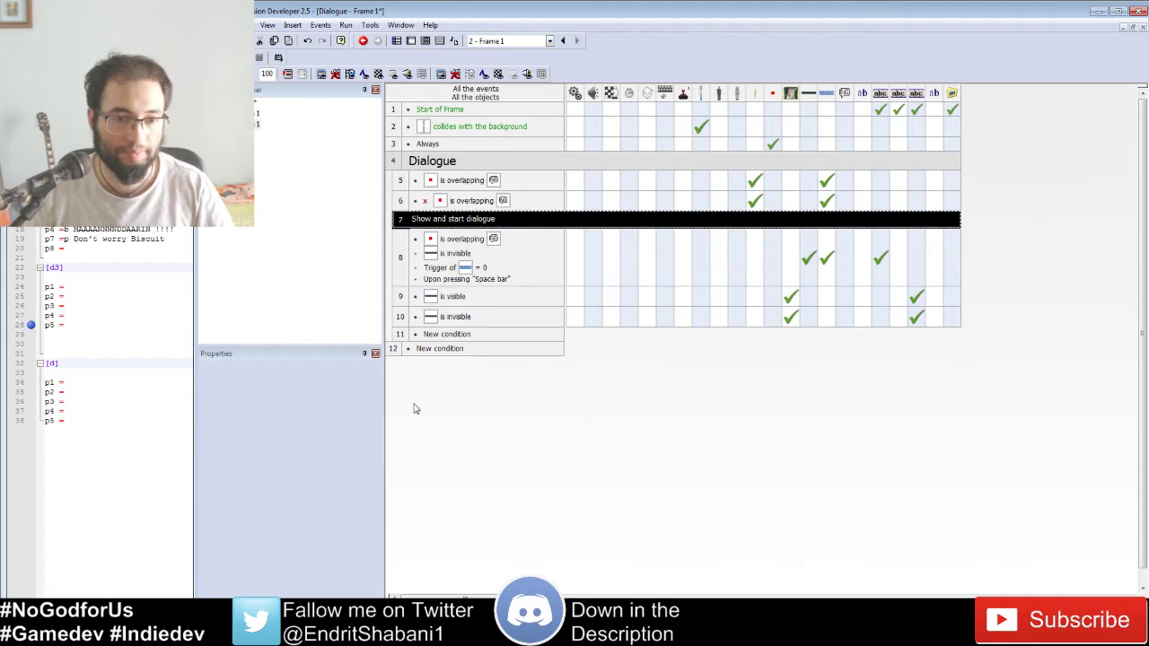
pyautogui.keyDown('shift'); pyautogui.click(400, 334); pyautogui.keyUp('shift')
pyautogui.click(401, 335)
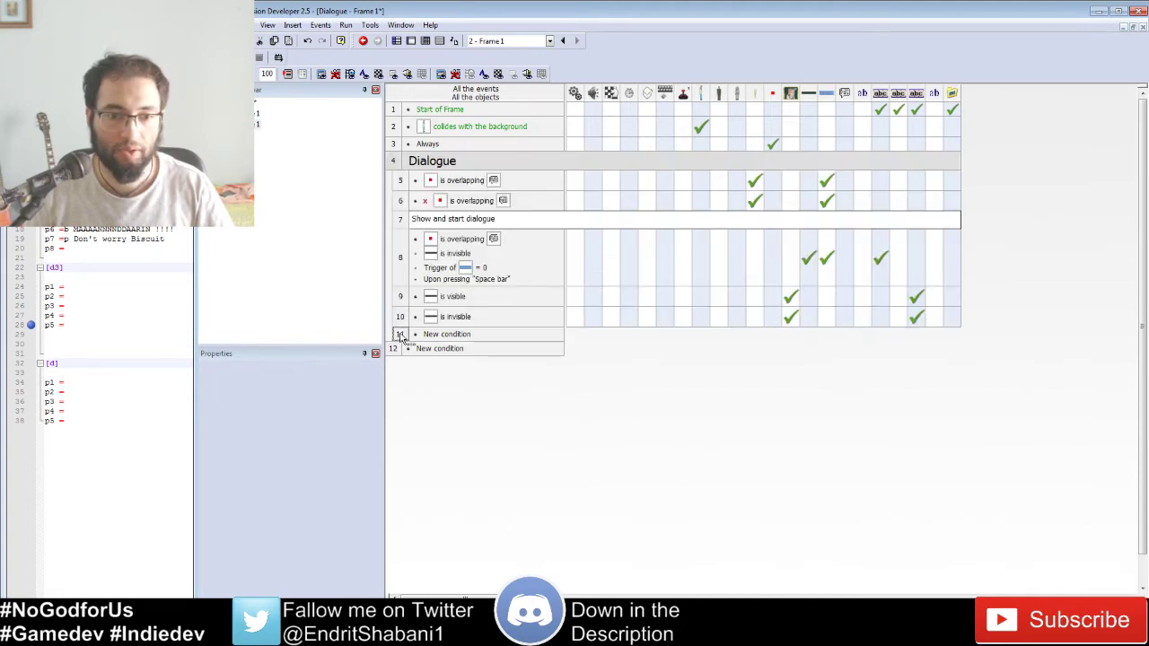
pyautogui.hotkey('ctrl', 'v')
pyautogui.doubleClick(456, 338)
pyautogui.write('Te')
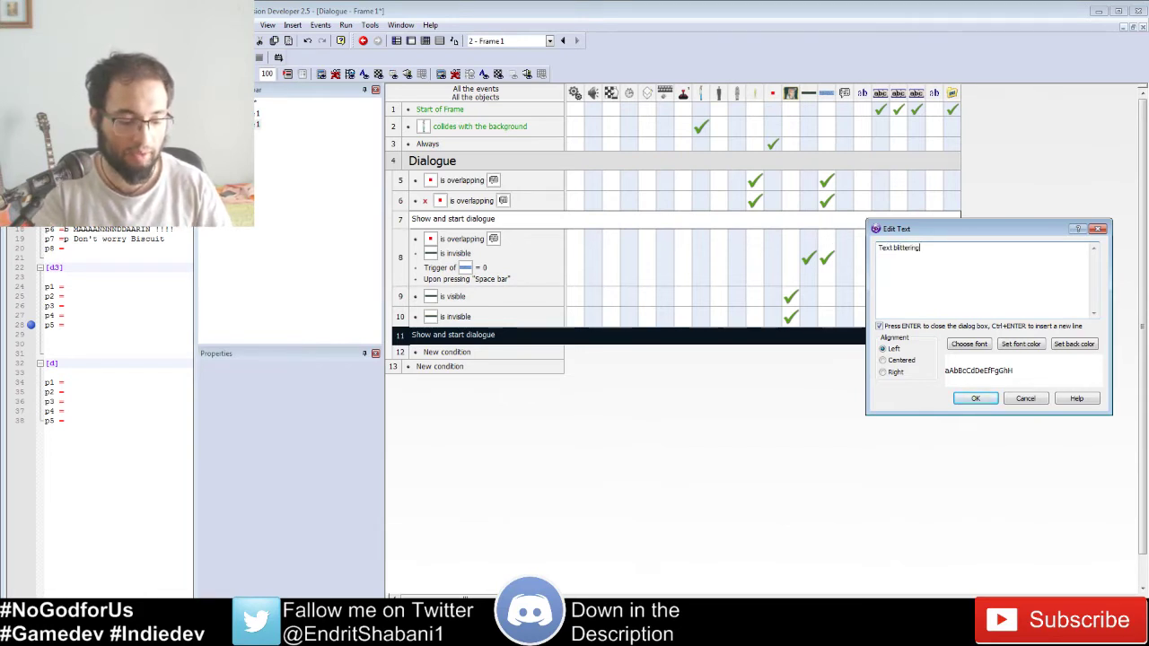
pyautogui.write('xt blittering')
pyautogui.press('Return')
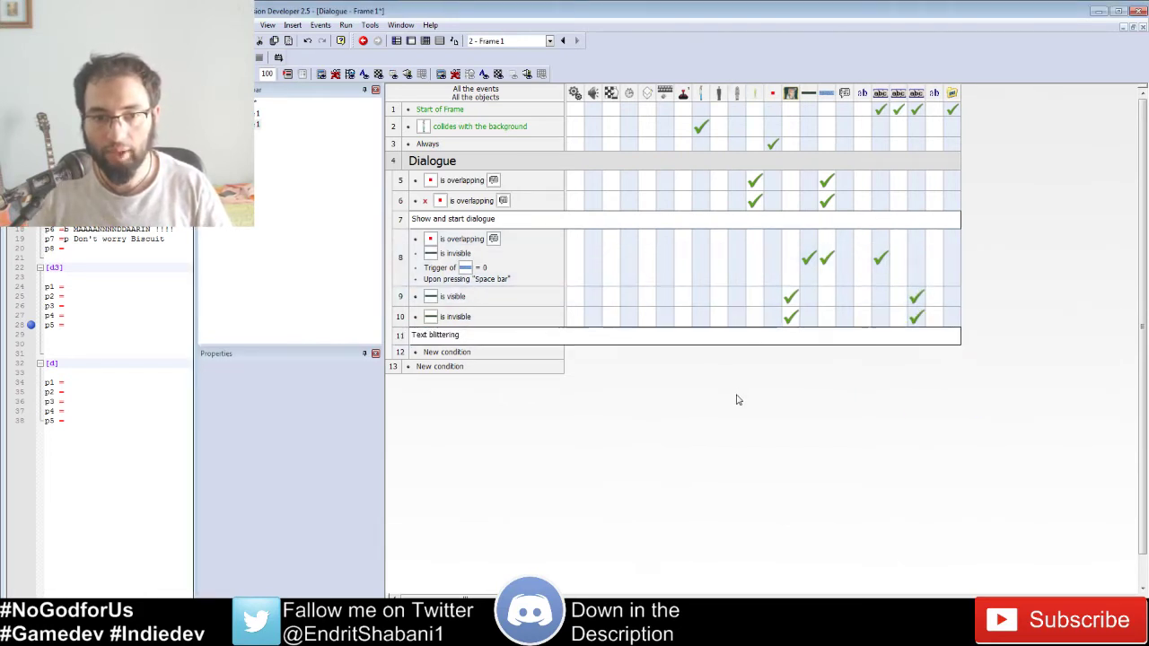
pyautogui.click(245, 58)
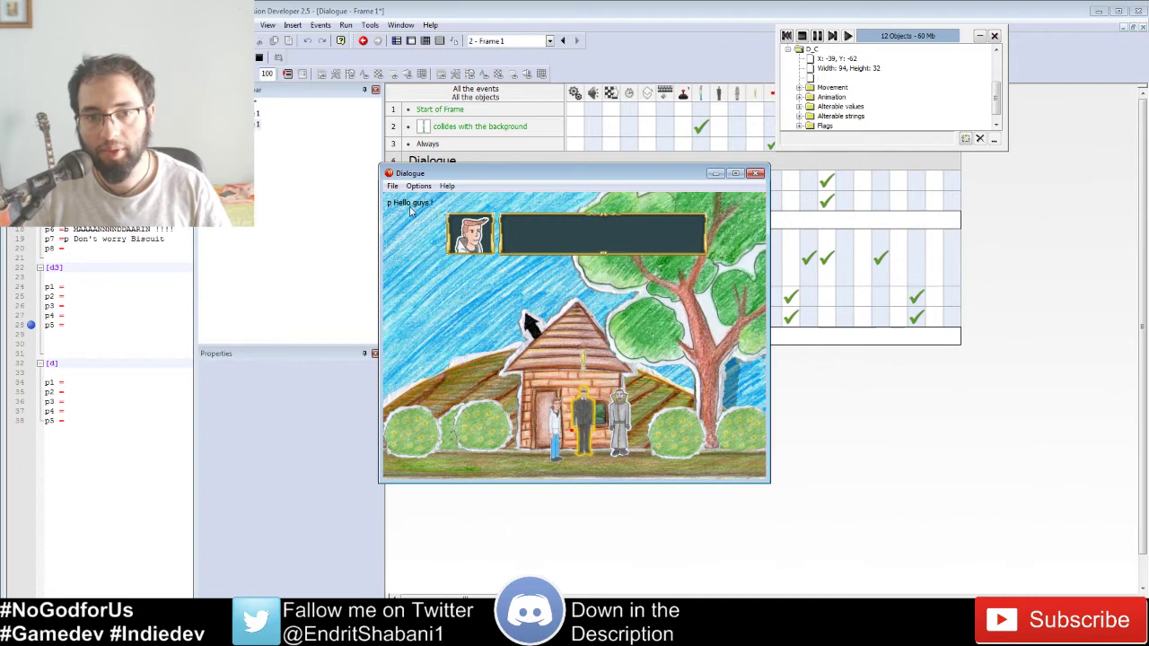
# Step: Stop the test run and give new event 12 the Special object's Always condition
pyautogui.click(801, 39)
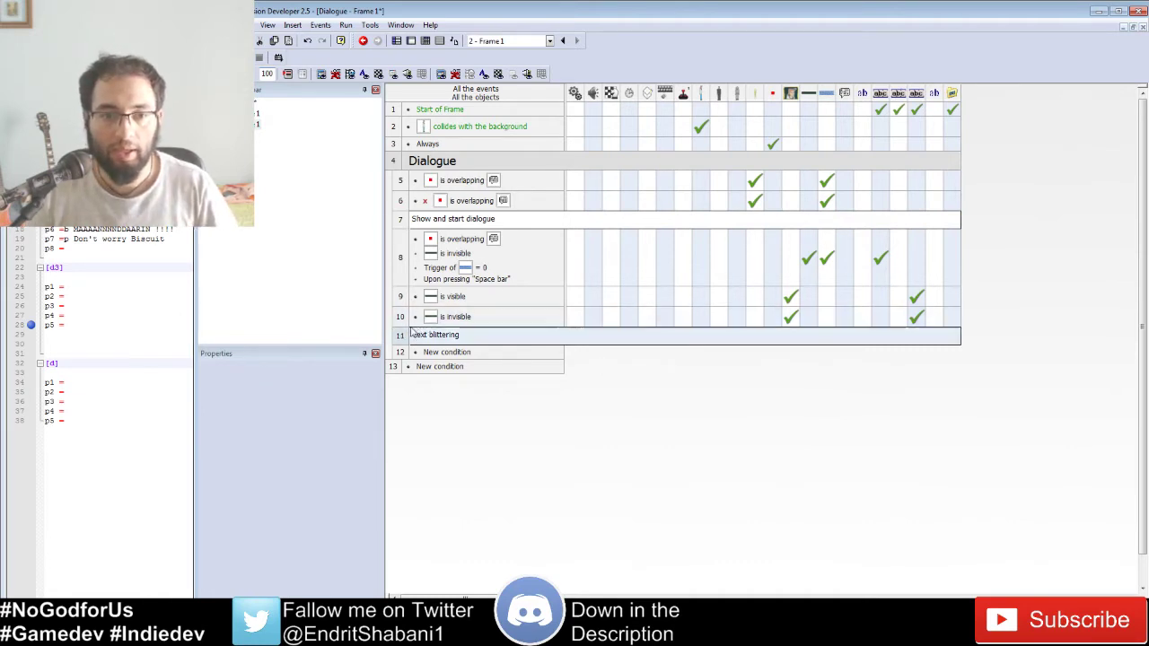
pyautogui.click(431, 352)
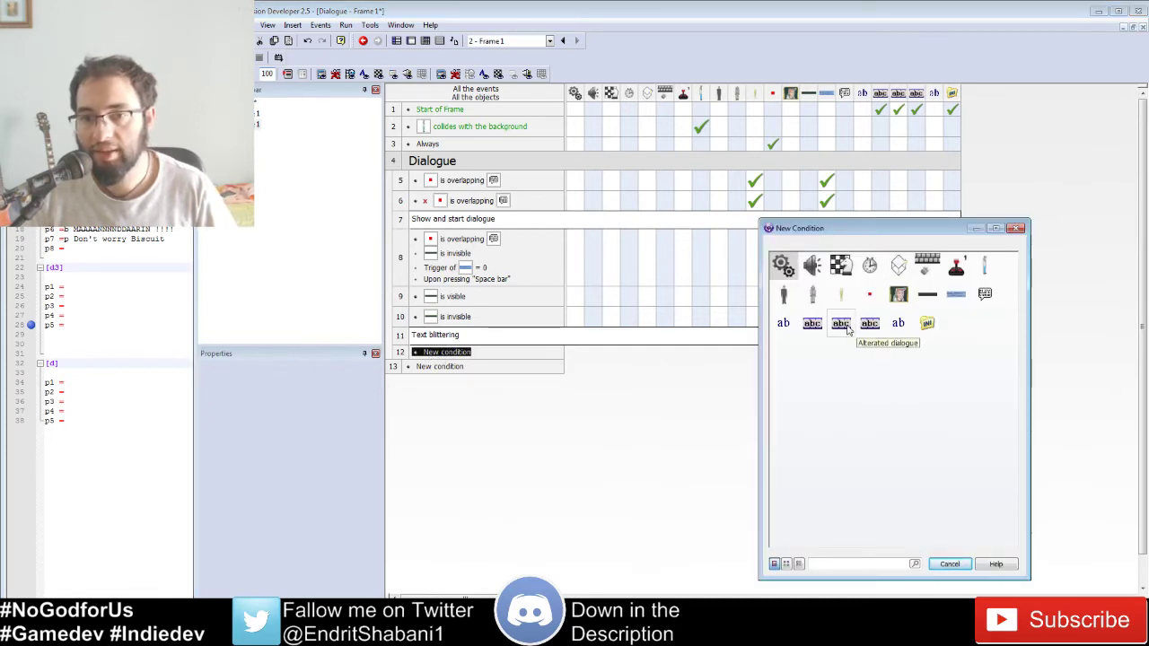
pyautogui.click(937, 565)
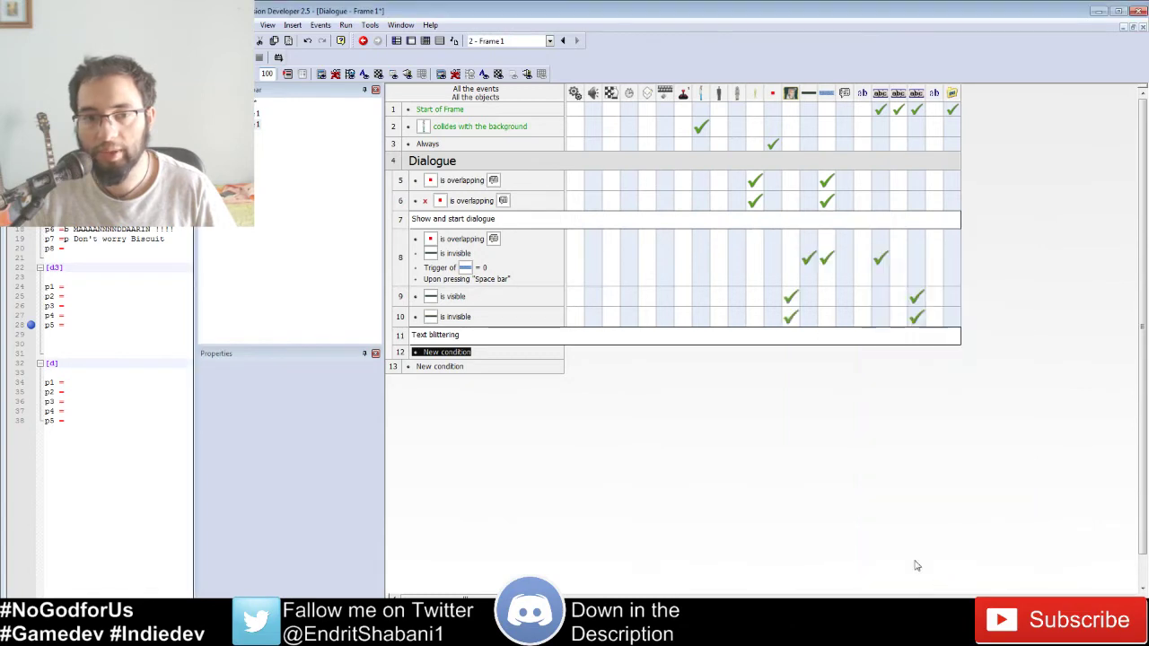
pyautogui.click(467, 367)
pyautogui.click(435, 351)
pyautogui.click(829, 273)
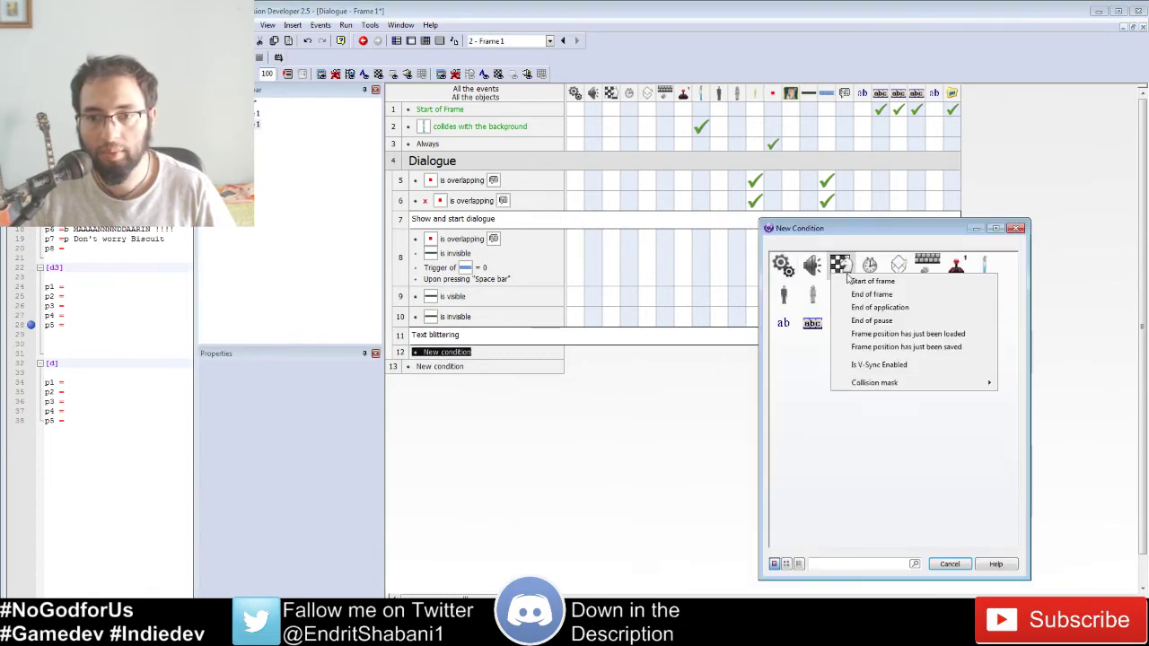
pyautogui.click(757, 274)
pyautogui.click(783, 267)
pyautogui.click(847, 396)
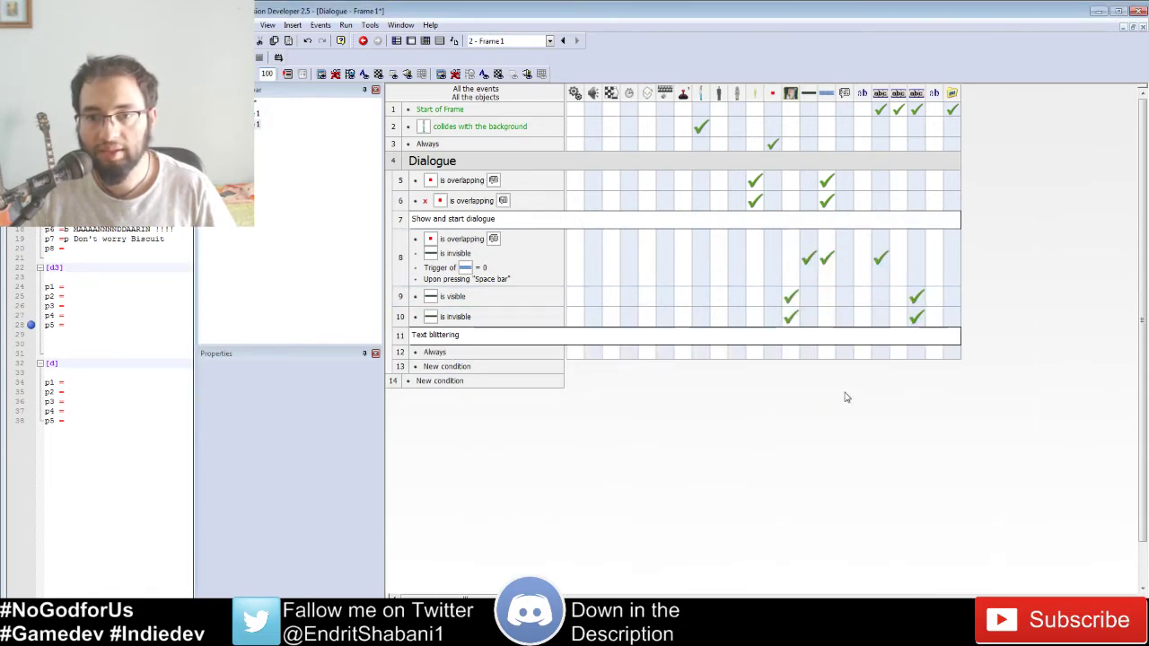
# Step: Add a display-string action to event 12, then start a Right$ of Dialogue full's alterable string
pyautogui.click(904, 352)
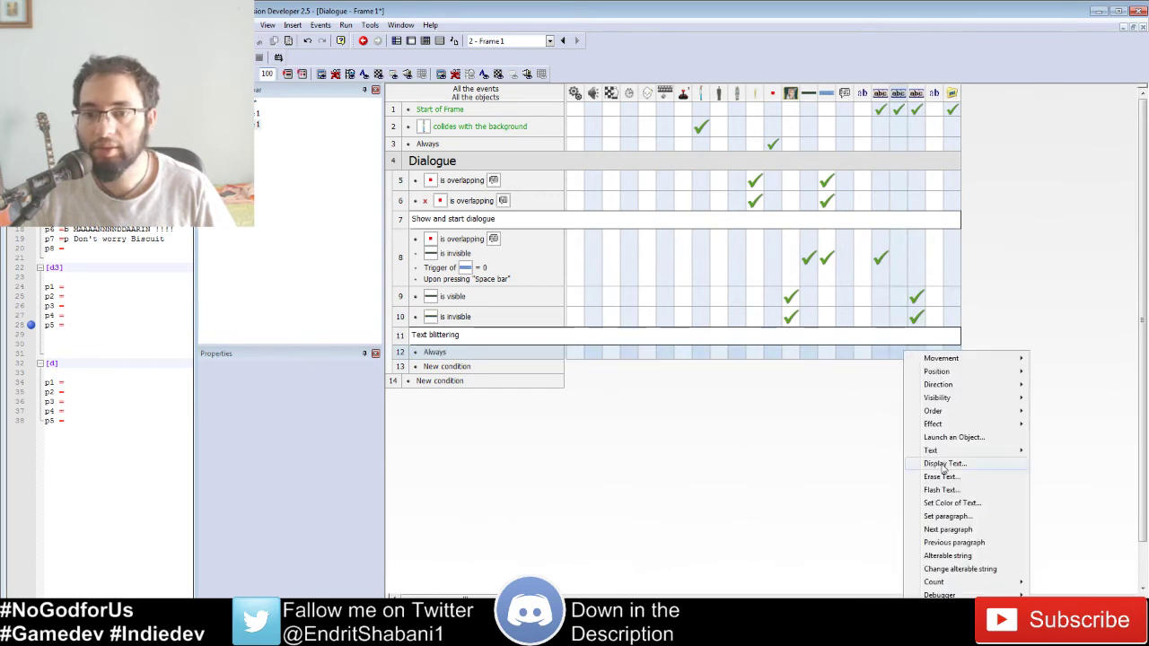
pyautogui.click(964, 558)
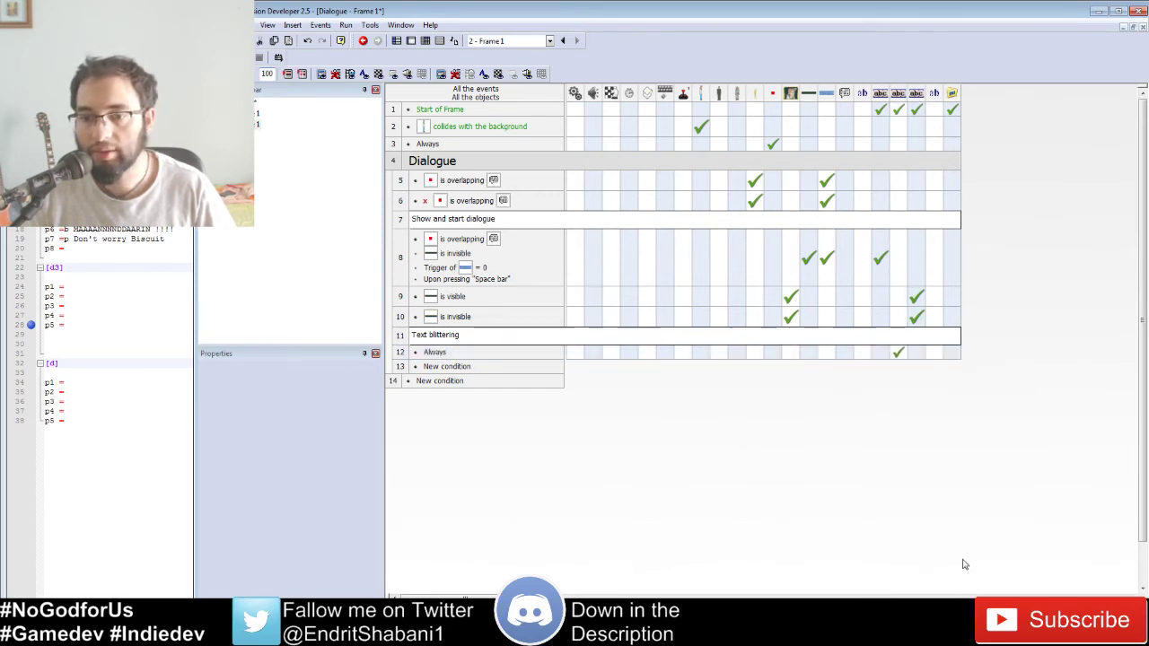
pyautogui.click(901, 352)
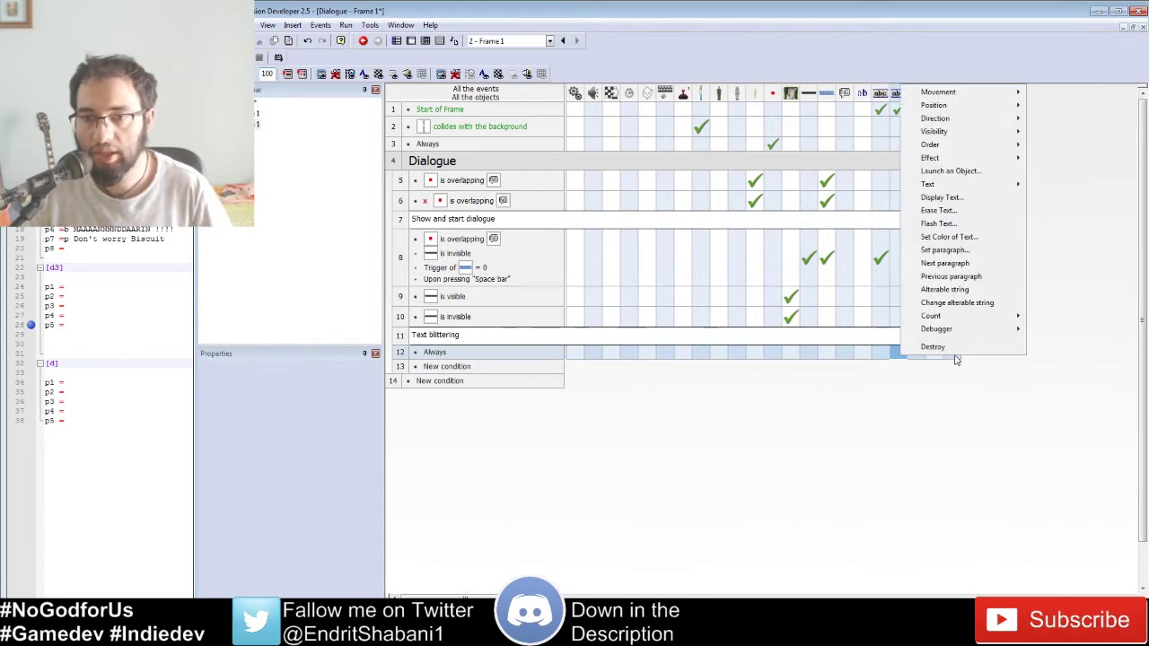
pyautogui.click(960, 310)
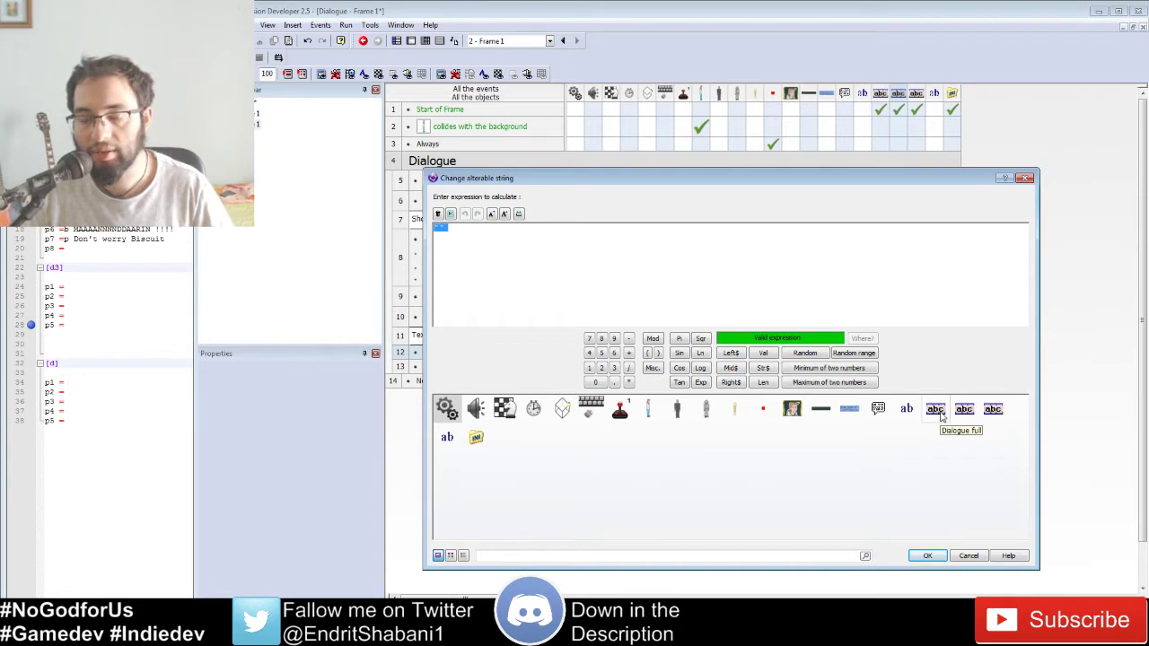
pyautogui.click(731, 383)
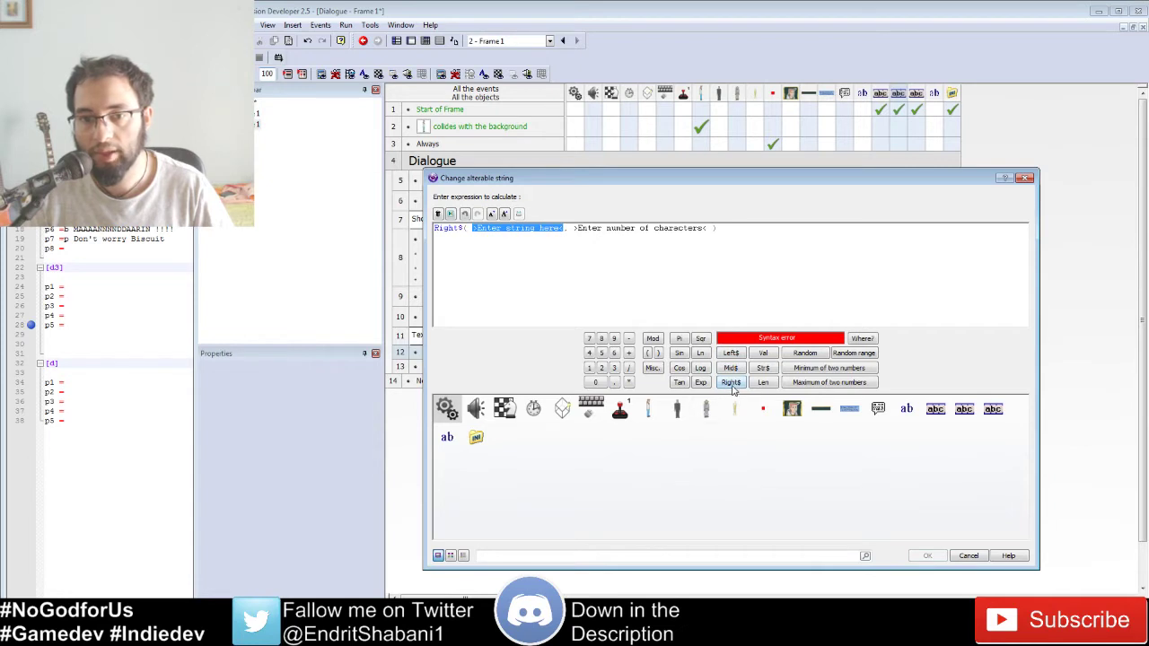
pyautogui.click(936, 411)
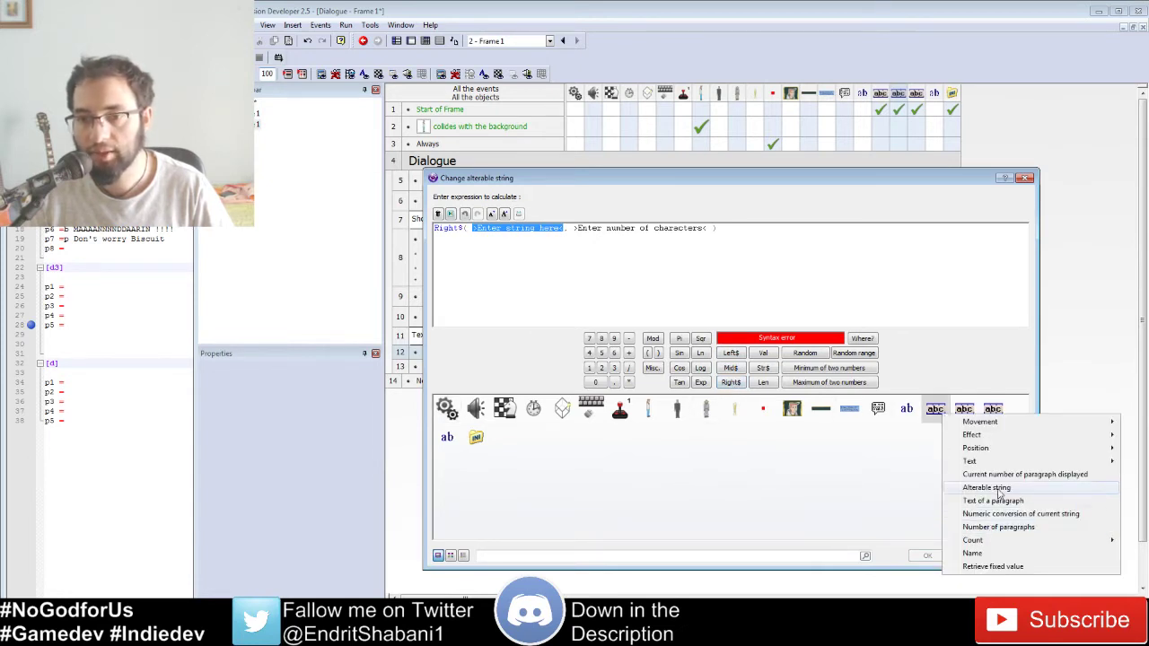
pyautogui.click(997, 500)
# Step: Set the Right$ character count to Len of Dialogue full's string minus 1
pyautogui.moveTo(605, 227); pyautogui.dragTo(731, 239)
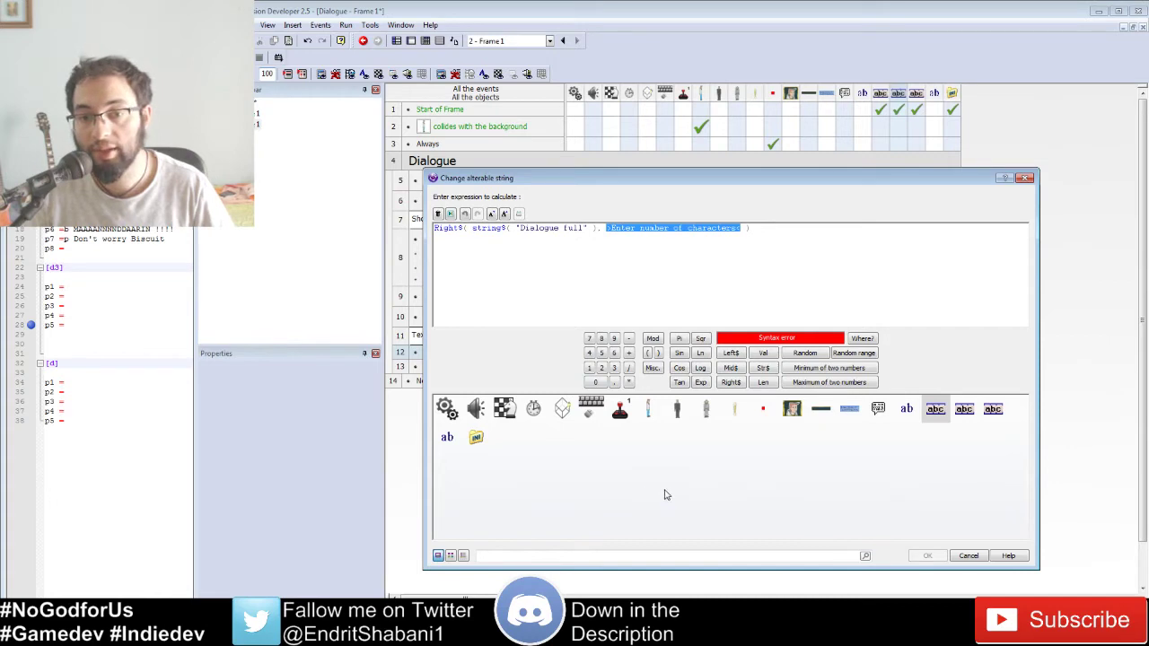
pyautogui.click(936, 411)
pyautogui.click(689, 288)
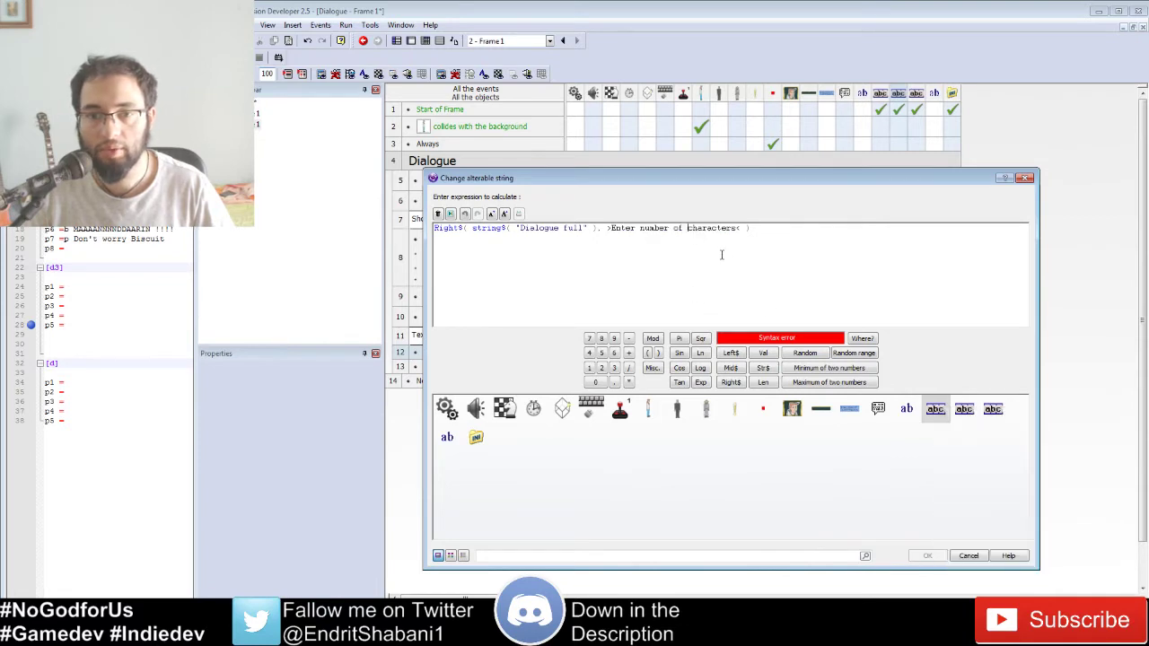
pyautogui.moveTo(742, 234); pyautogui.dragTo(629, 246)
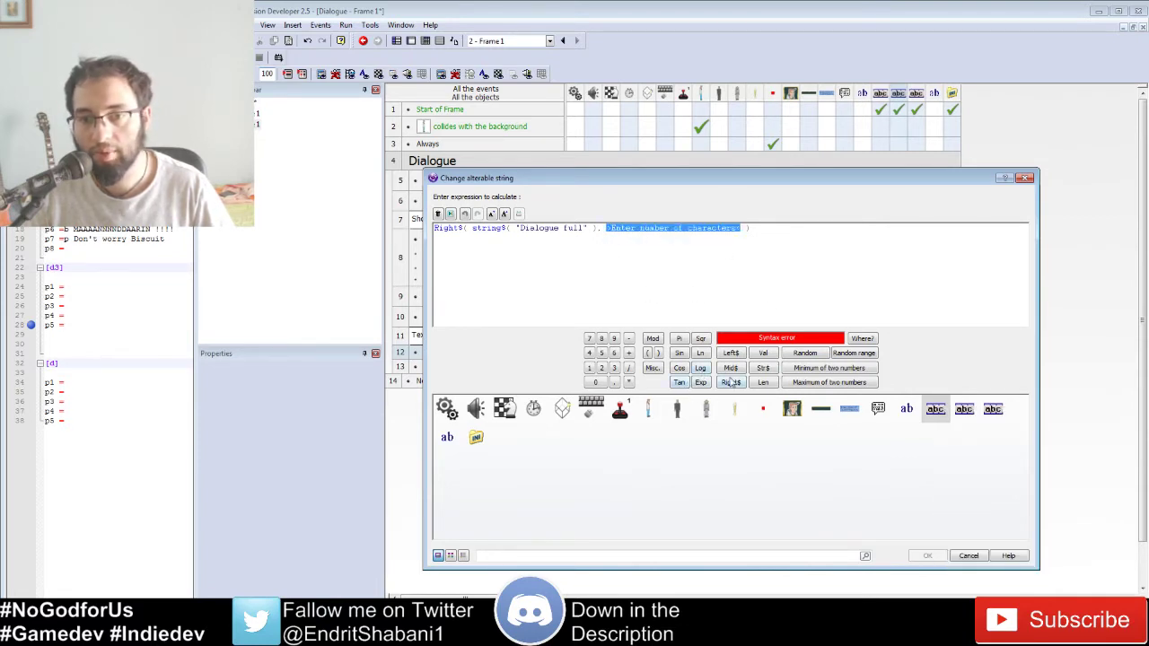
pyautogui.click(763, 382)
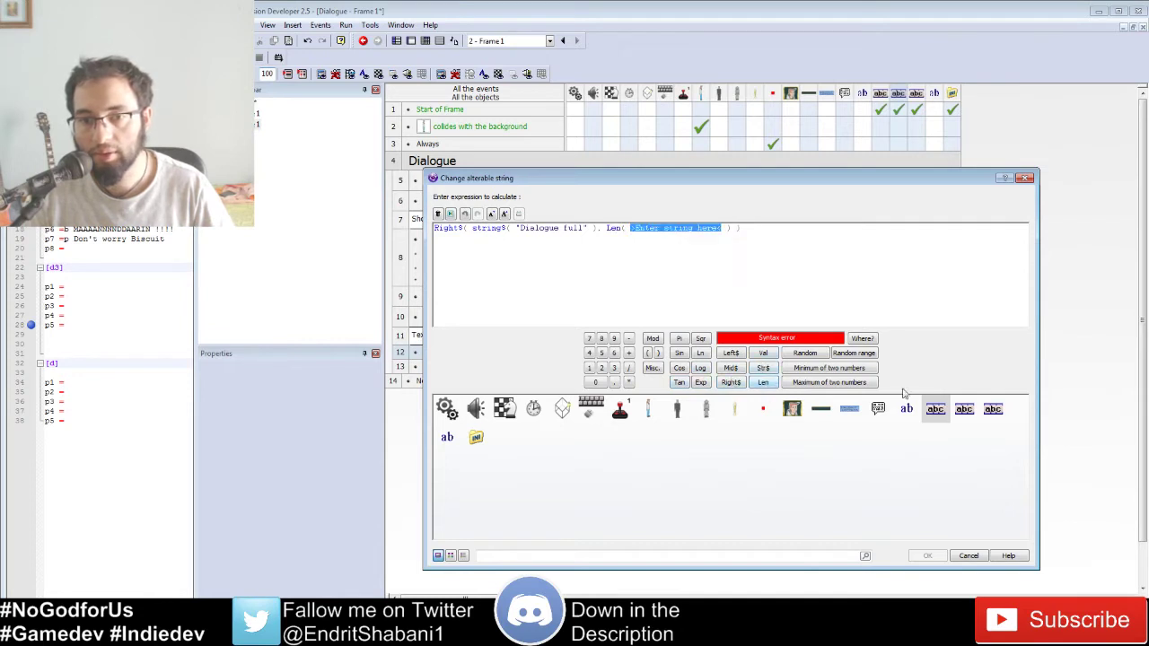
pyautogui.click(940, 417)
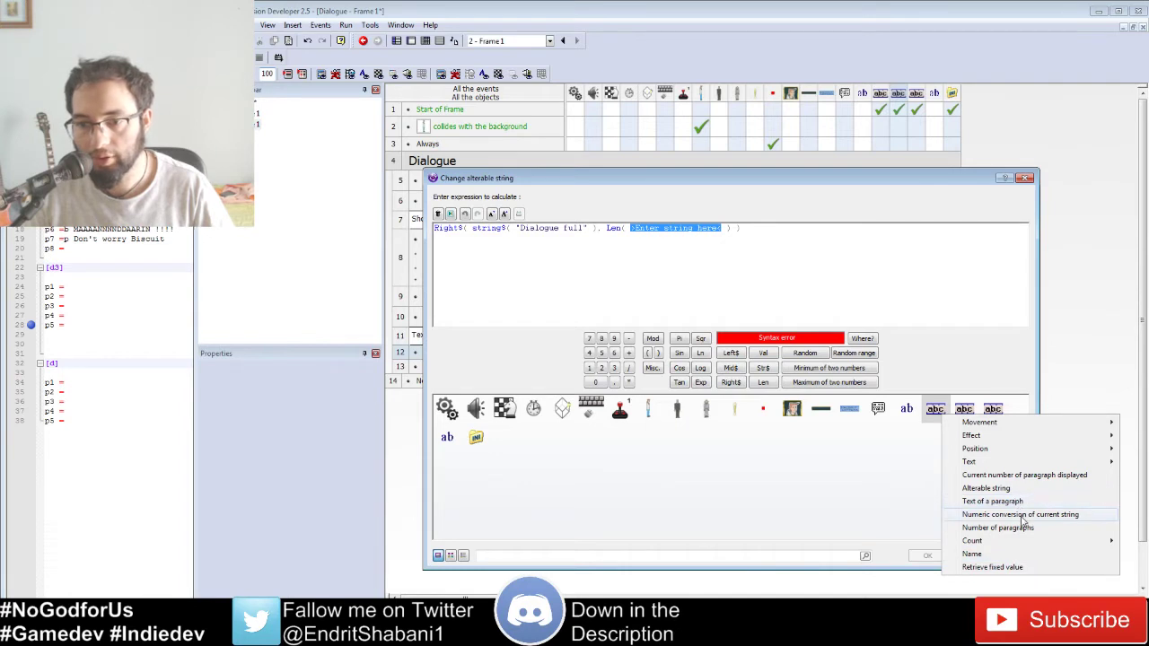
pyautogui.click(1014, 488)
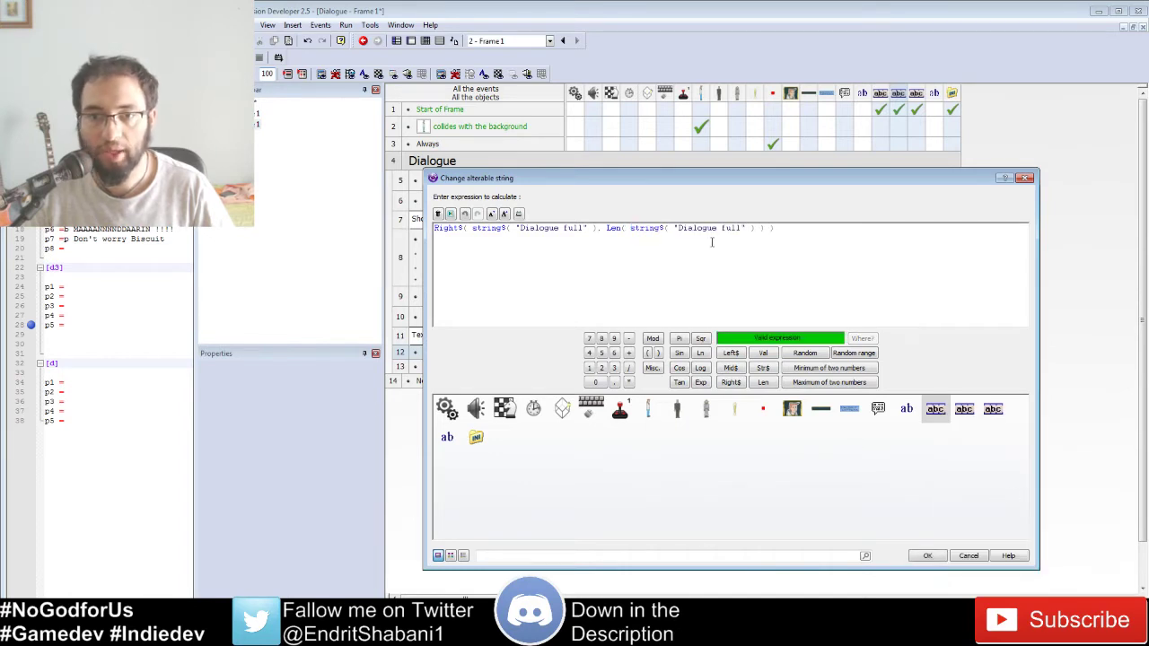
pyautogui.click(769, 231)
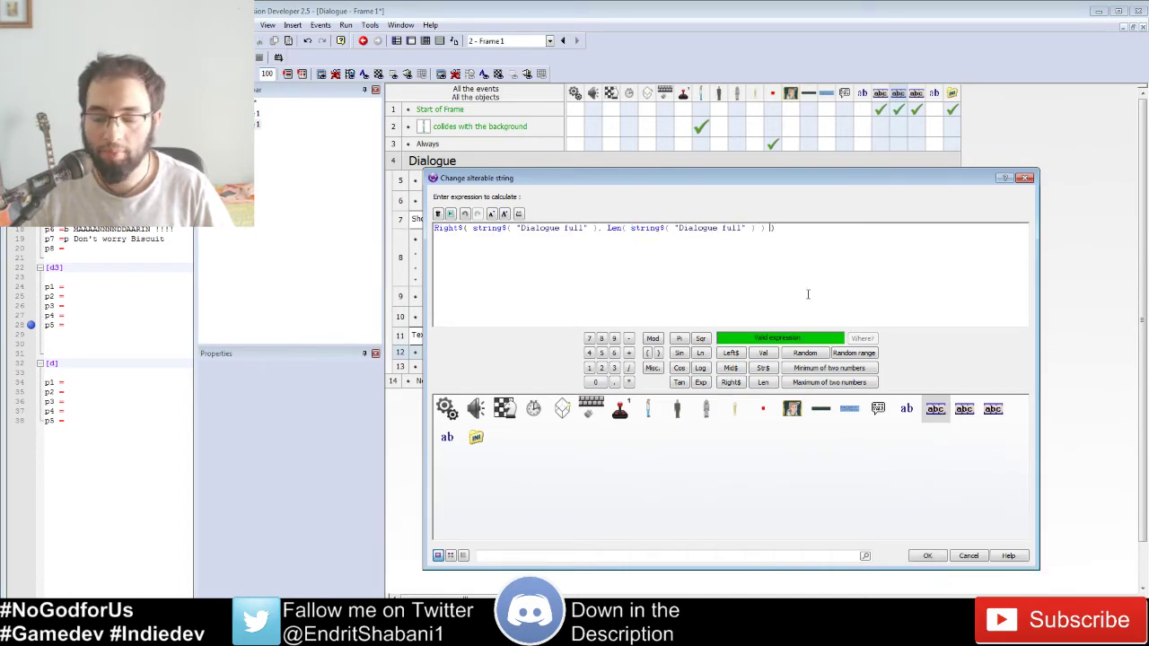
pyautogui.write('-1')
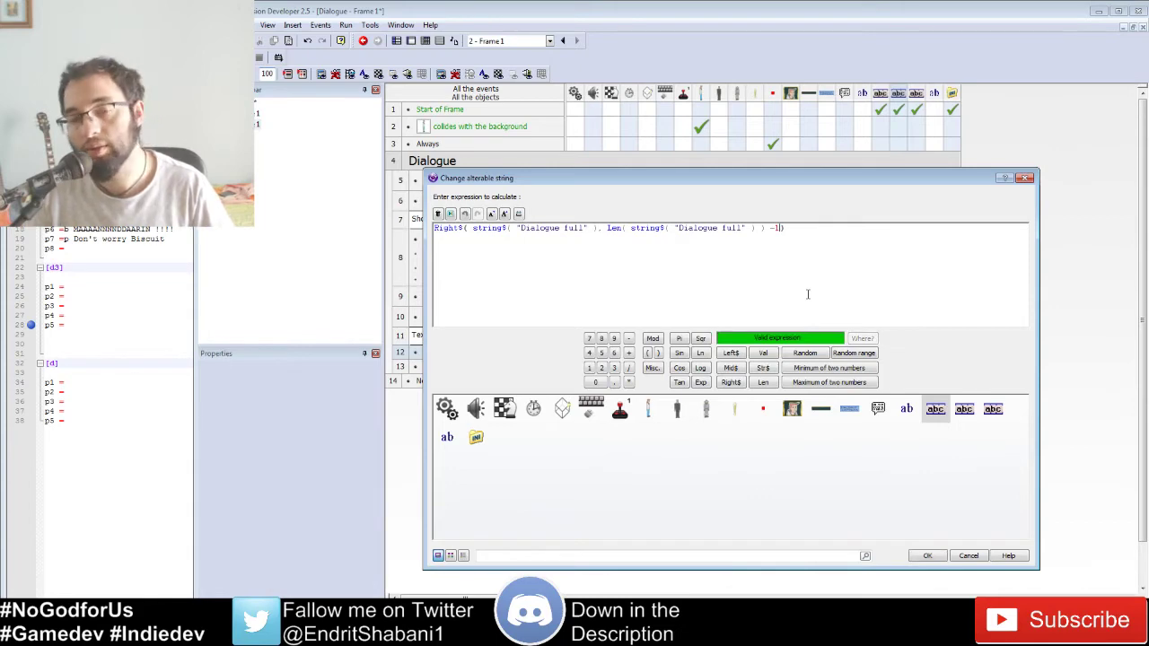
pyautogui.press('Return')
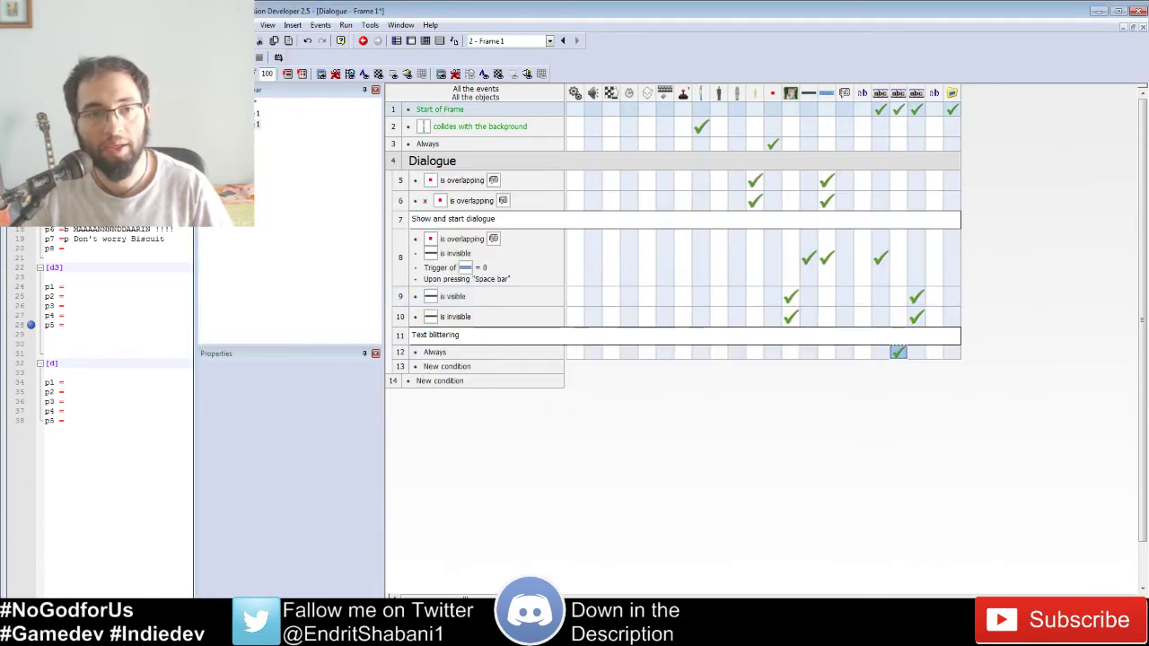
pyautogui.click(278, 56)
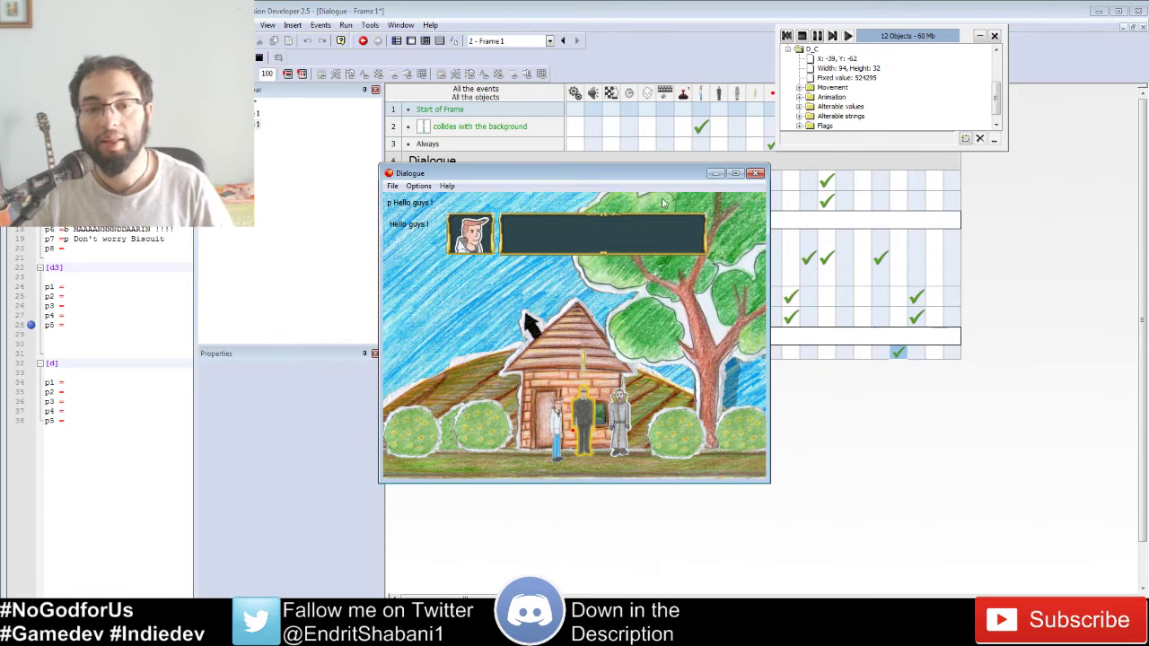
pyautogui.click(804, 38)
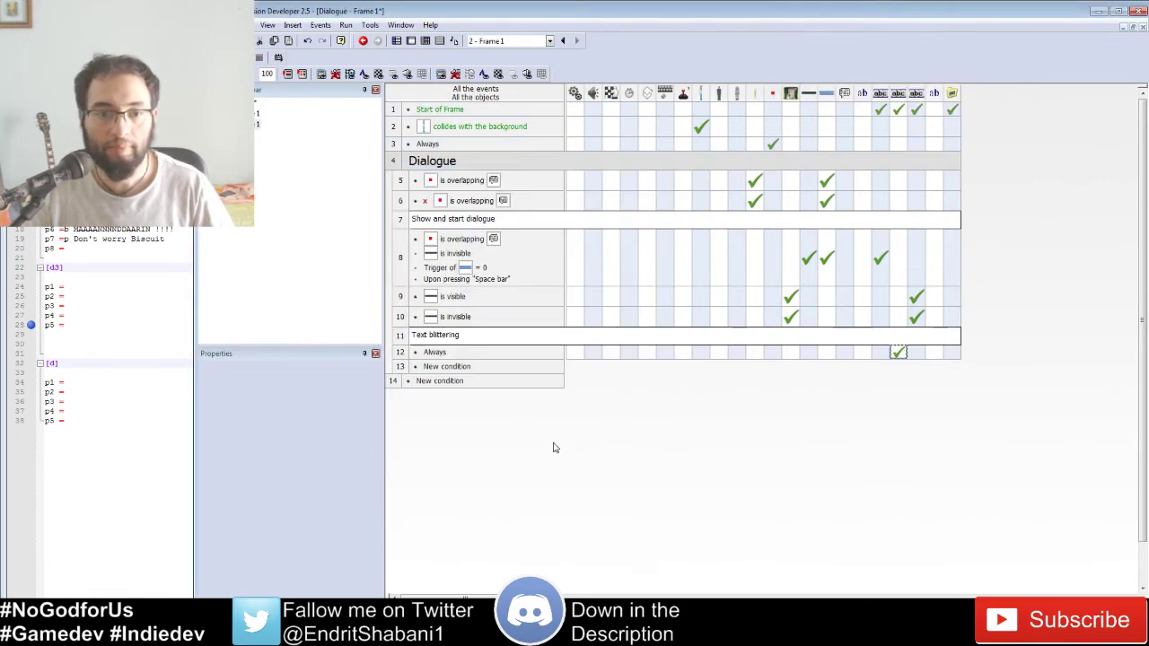
# Step: Start a Compare two general values condition in row 13 using Len of Dialogue blit's string
pyautogui.doubleClick(446, 367)
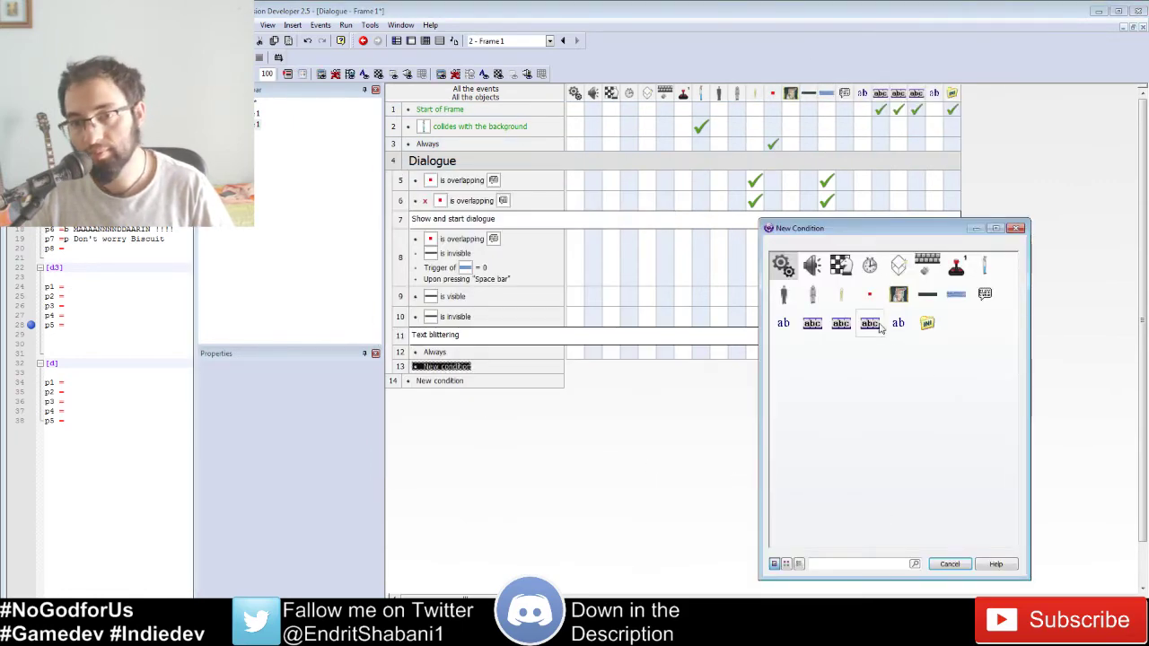
pyautogui.click(780, 267)
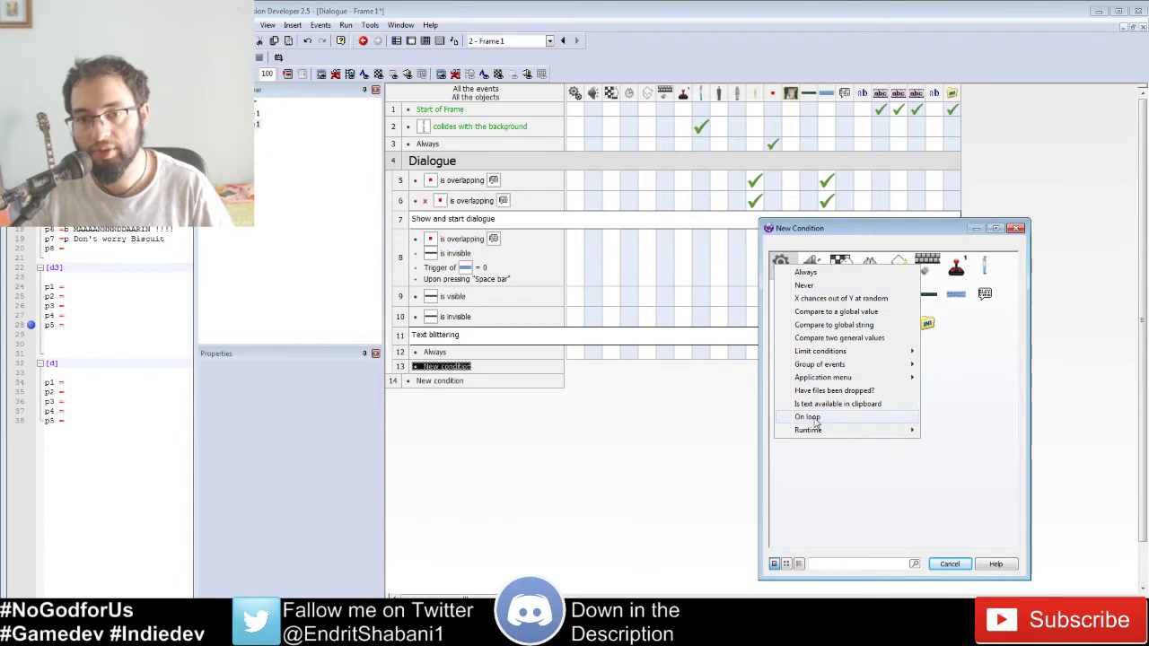
pyautogui.click(839, 338)
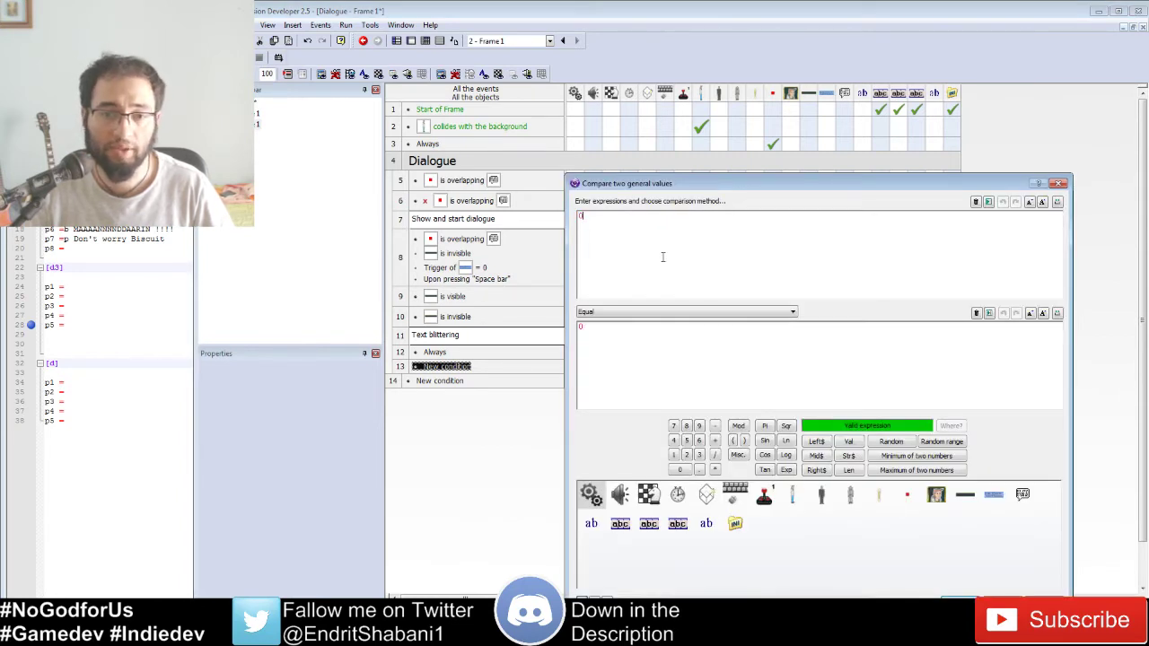
pyautogui.click(678, 523)
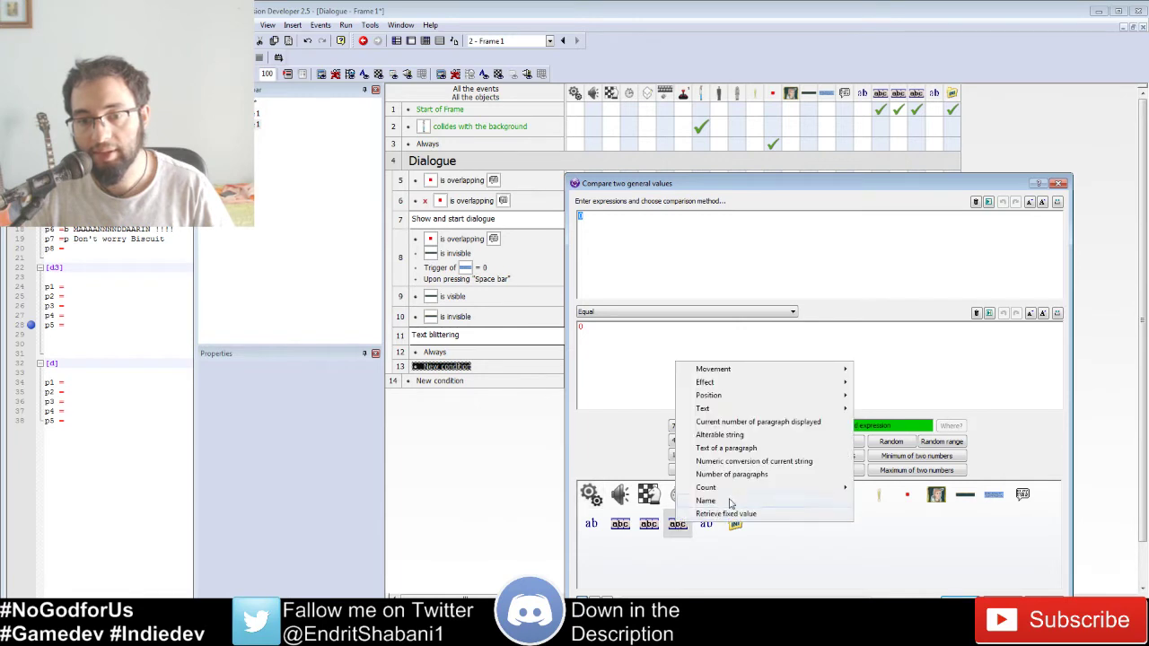
pyautogui.click(745, 435)
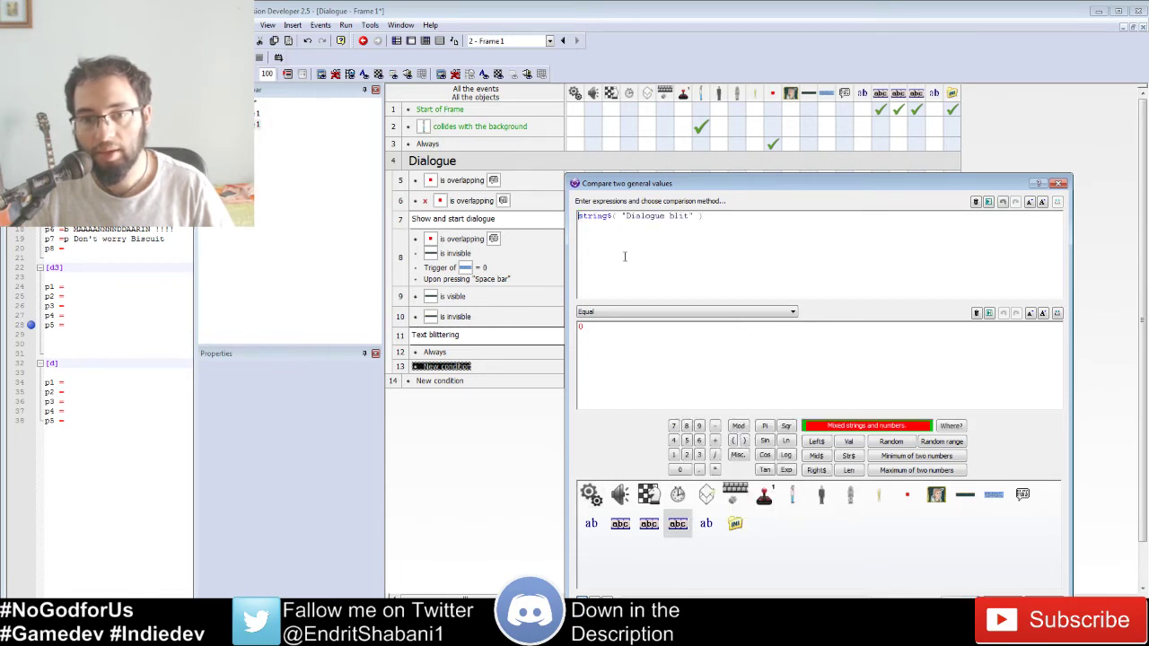
pyautogui.write('len(')
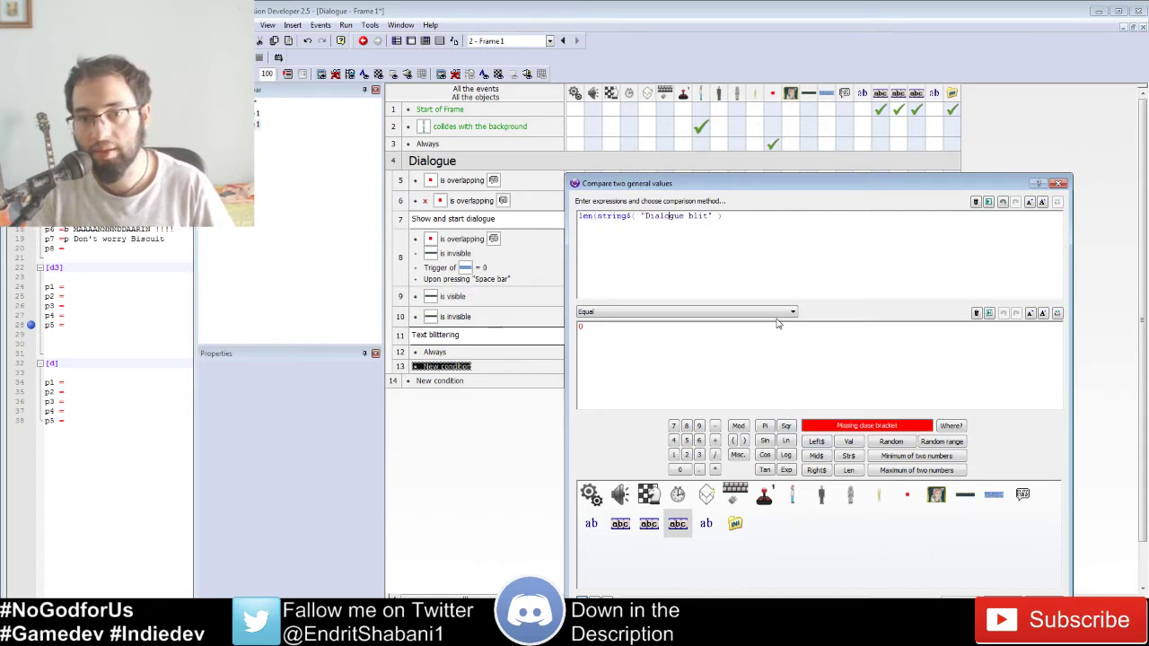
pyautogui.write(')')
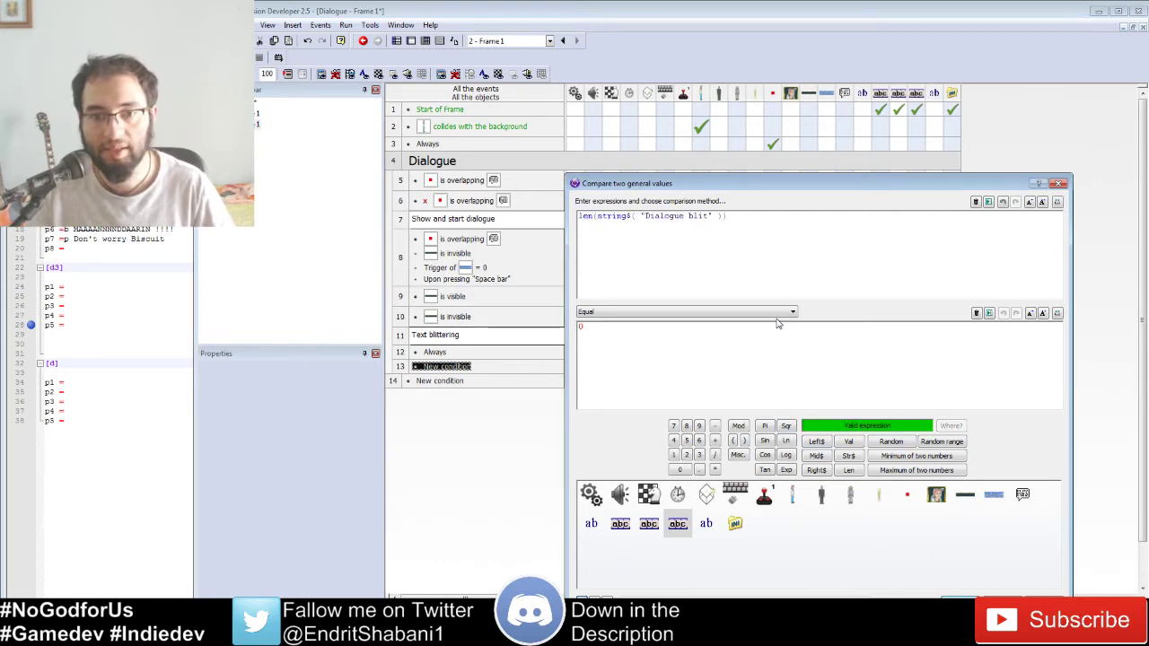
# Step: Make the comparison Lower than the length of Alterated dialogue's string
pyautogui.click(700, 313)
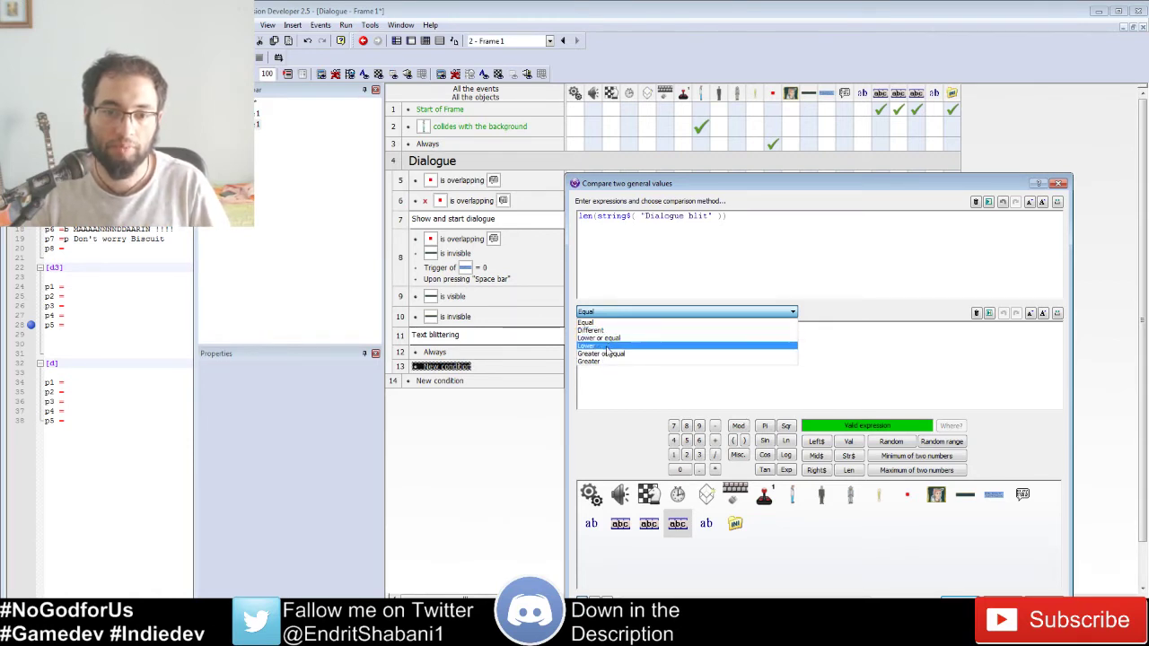
pyautogui.click(606, 346)
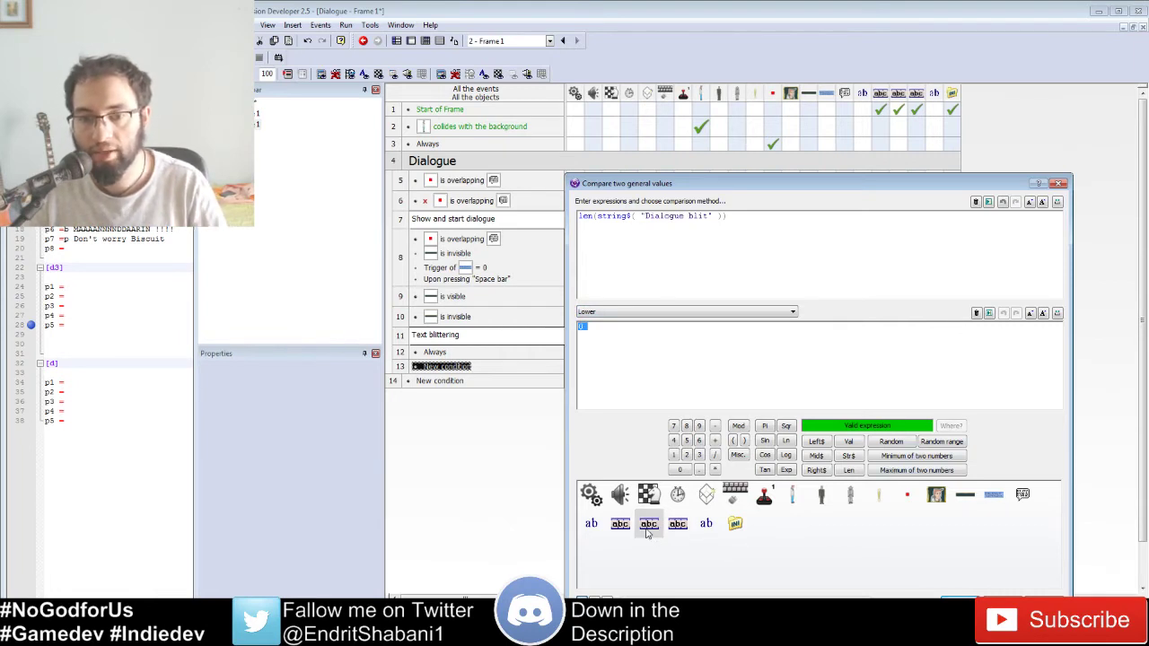
pyautogui.click(848, 470)
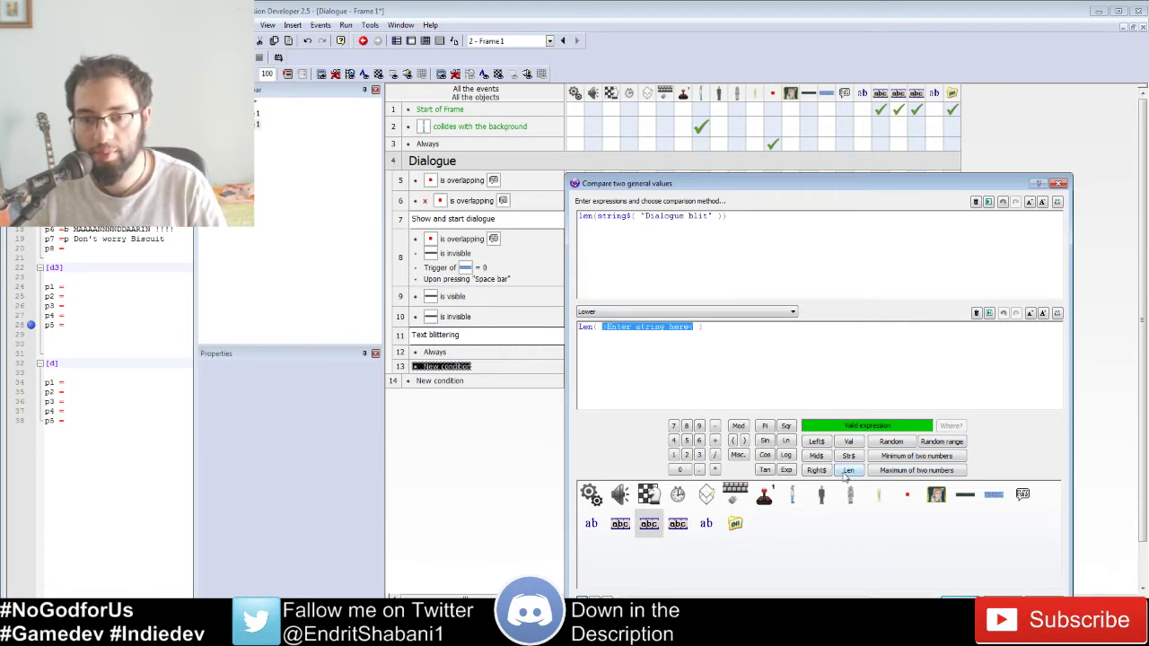
pyautogui.click(648, 523)
pyautogui.click(710, 442)
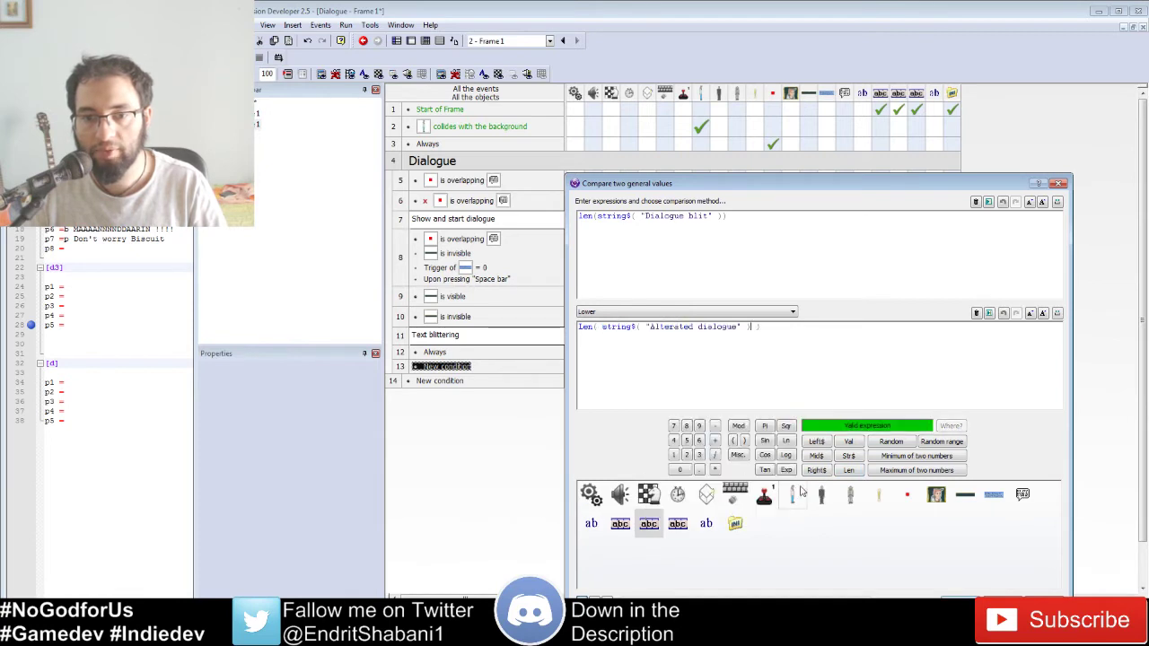
pyautogui.press('Return')
pyautogui.click(646, 460)
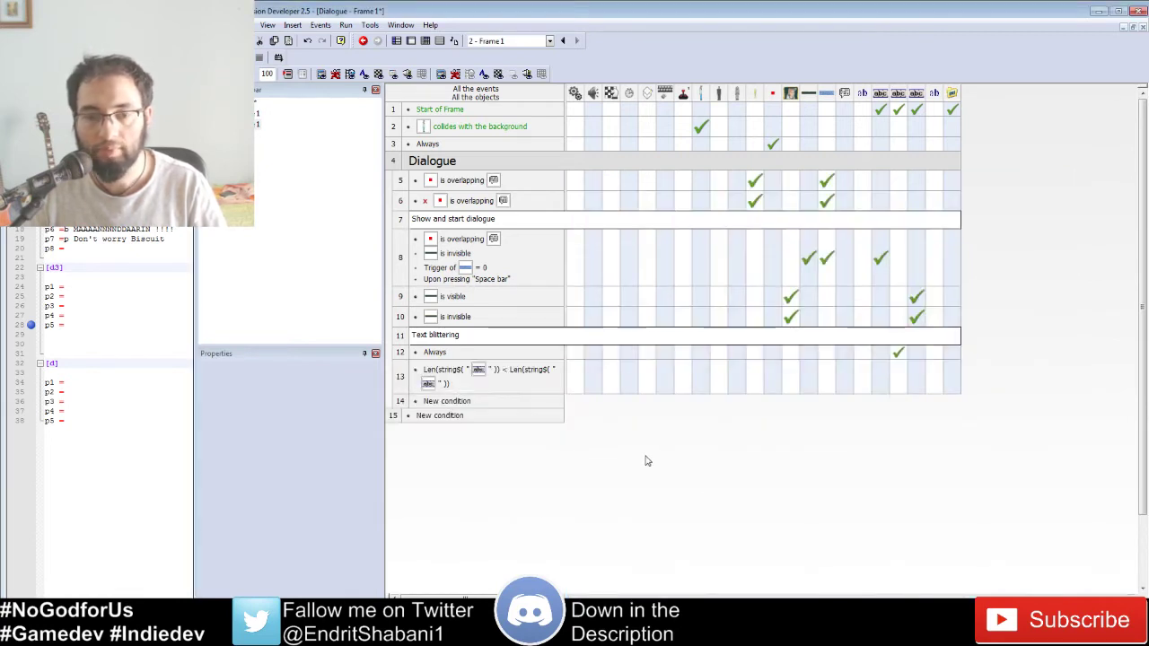
# Step: Insert an Every 00"-08 timer condition (8 hundredths of a second) into event 13
pyautogui.rightClick(449, 381)
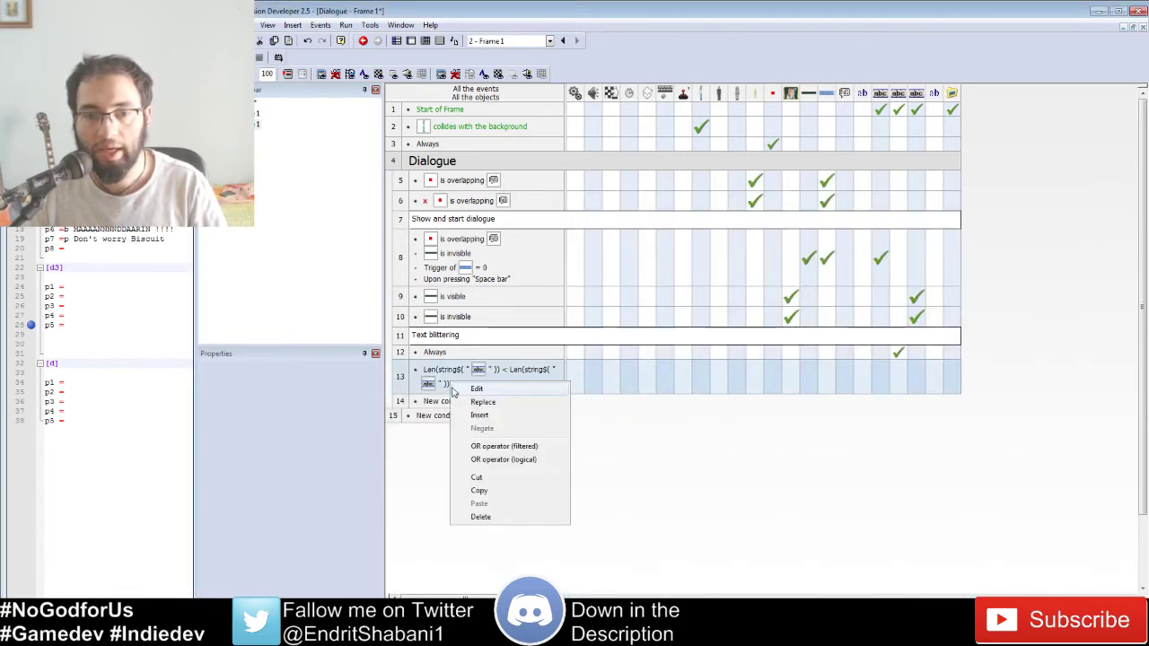
pyautogui.click(490, 420)
pyautogui.click(871, 266)
pyautogui.click(907, 322)
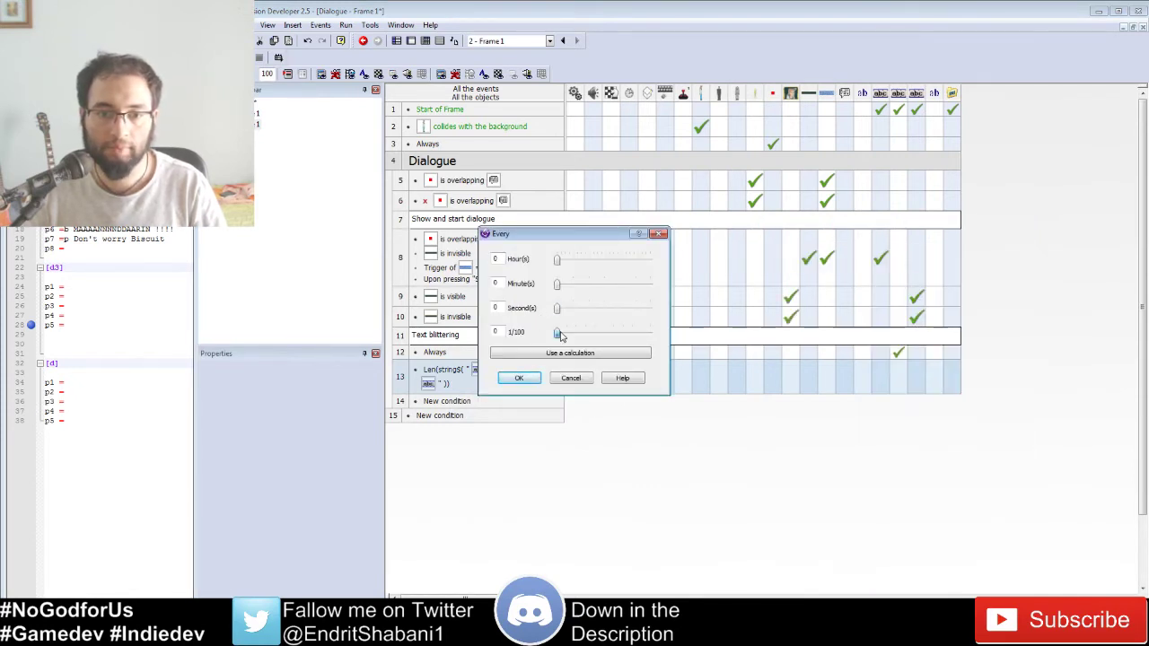
pyautogui.moveTo(566, 335); pyautogui.dragTo(568, 336)
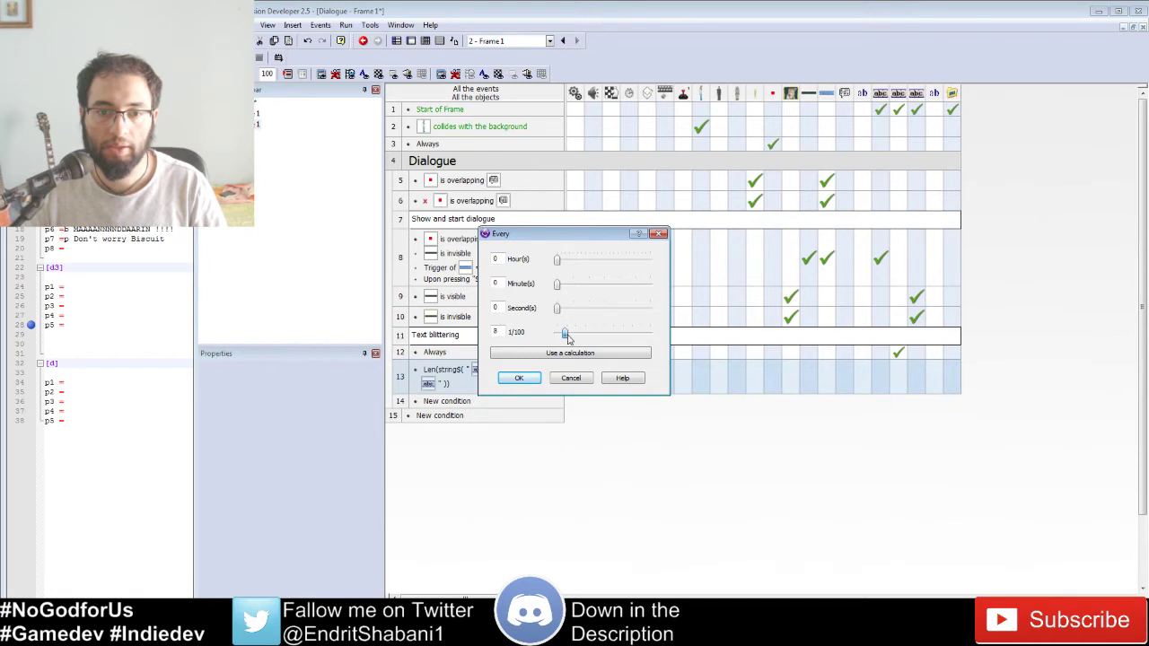
pyautogui.click(521, 377)
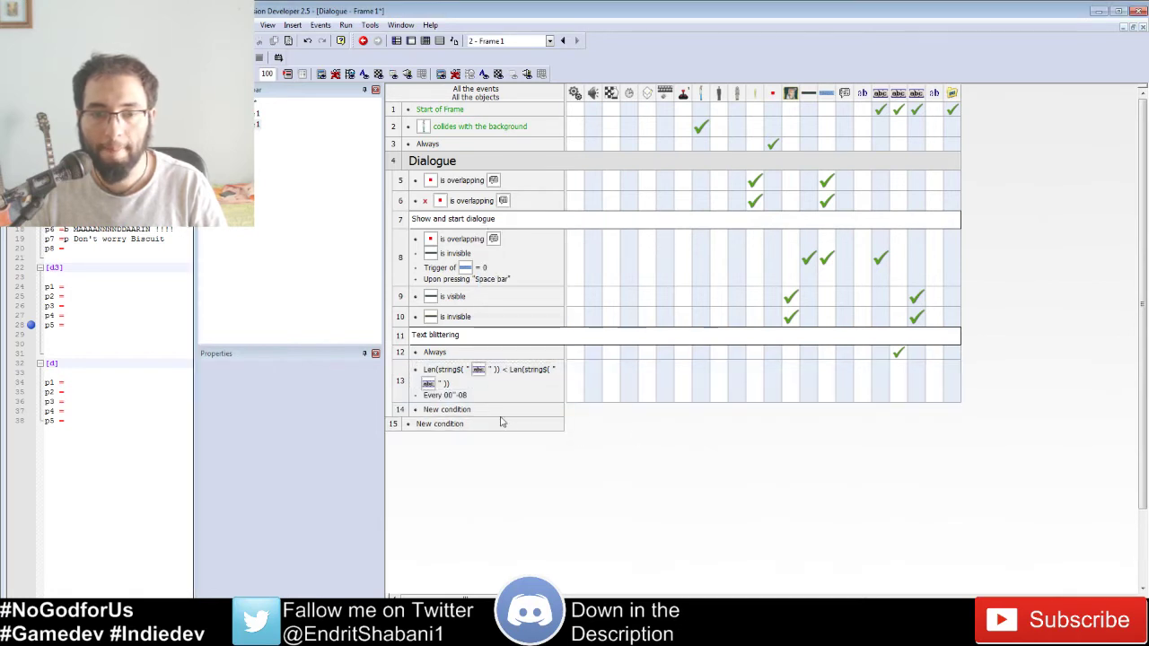